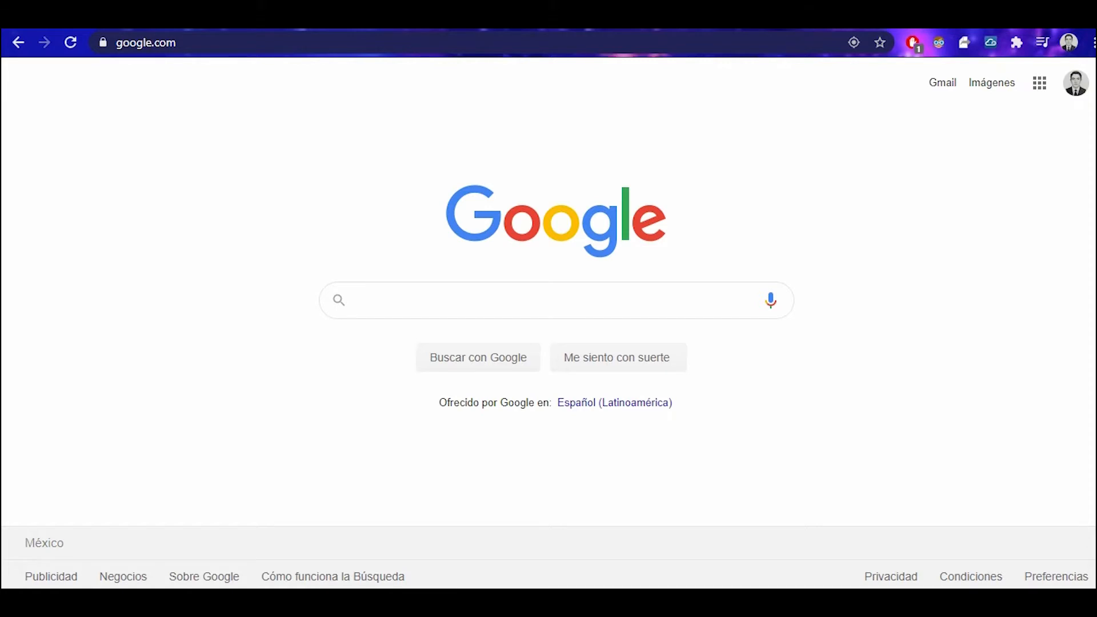
Search Google for 'UCM DEMO' and open the UCM GUI Demo Tool signup result.
click(359, 300)
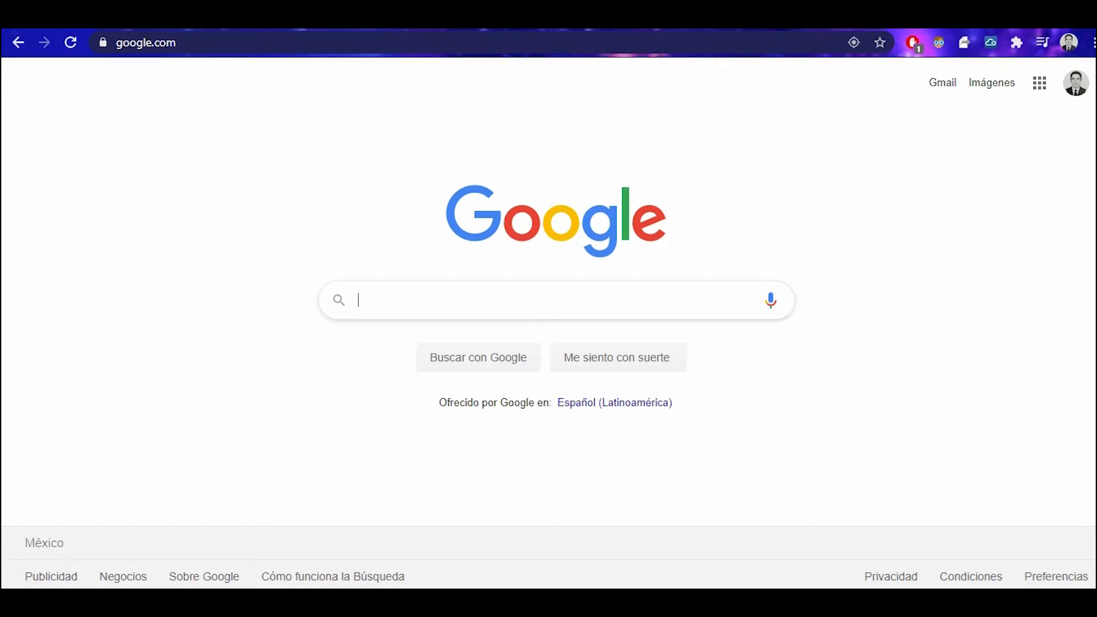
text(UCM DEMO)
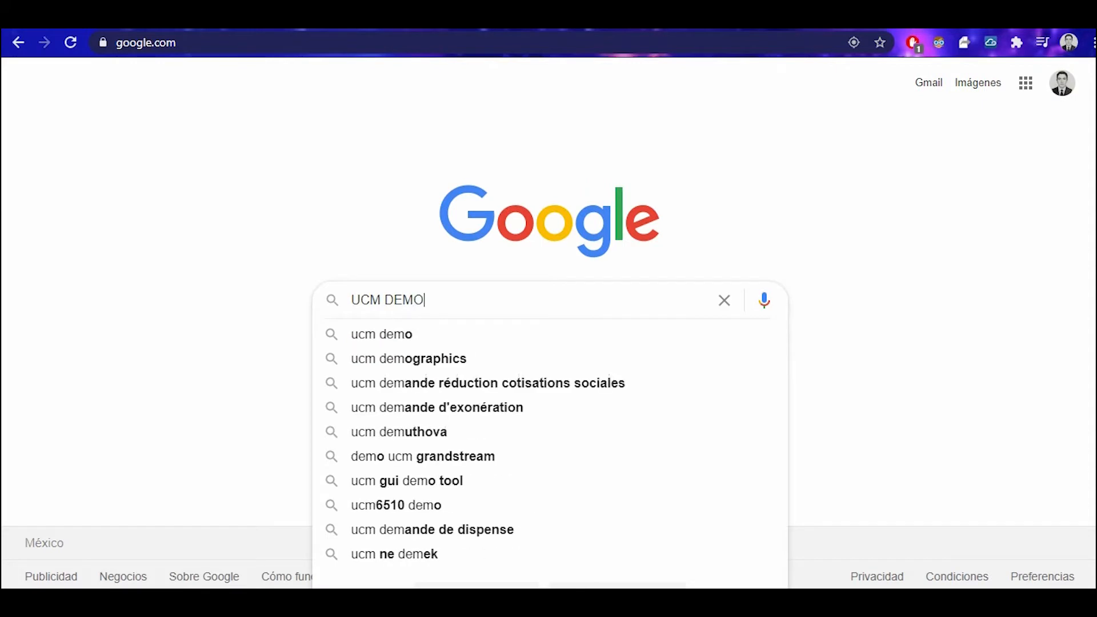
key(Return)
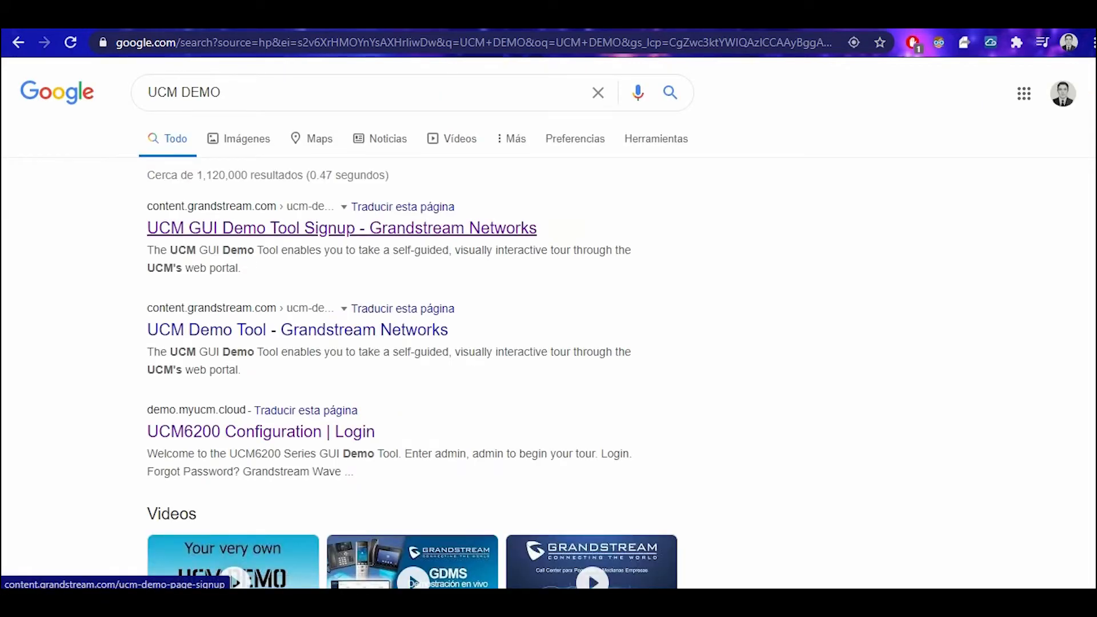
click(342, 228)
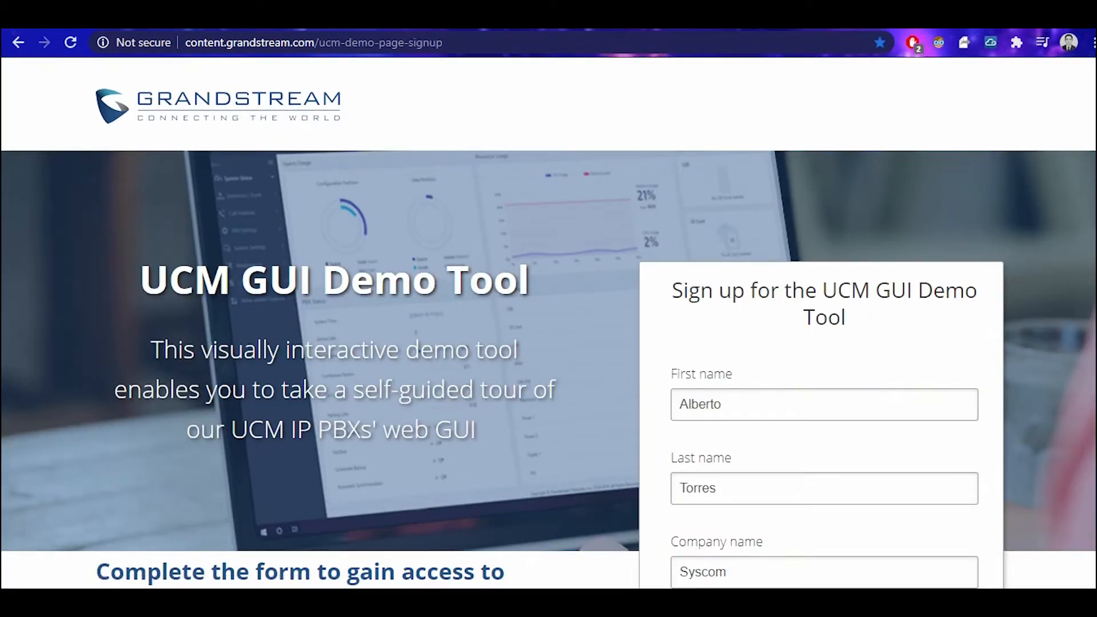
Scroll down through the prefilled demo signup form and submit it.
scroll(548, 369, down, 1)
scroll(548, 366, down, 1)
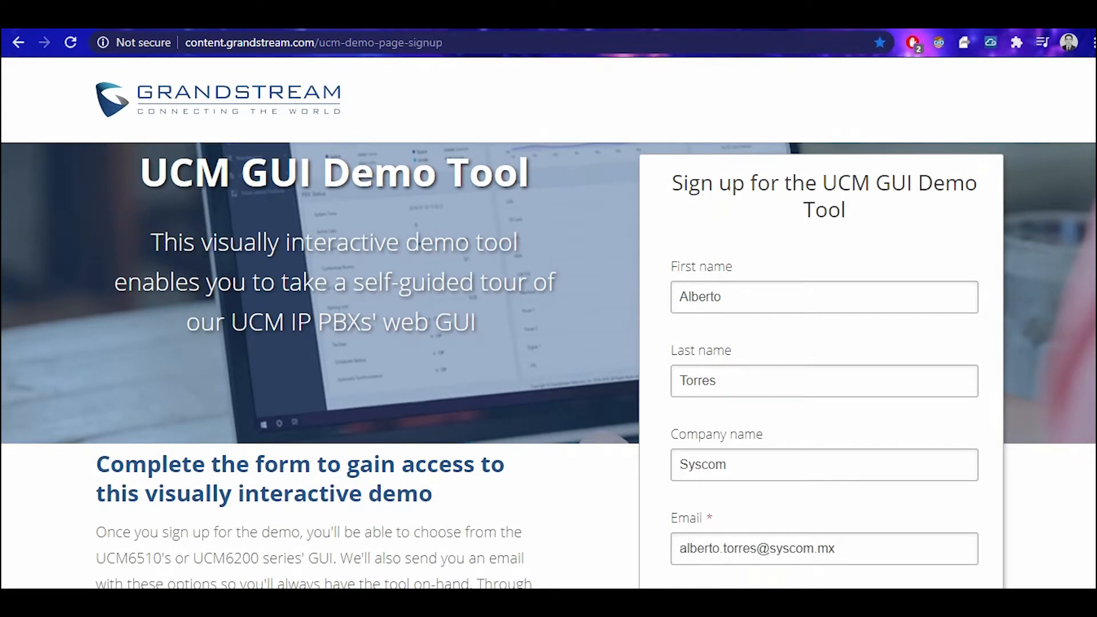
scroll(549, 366, down, 1)
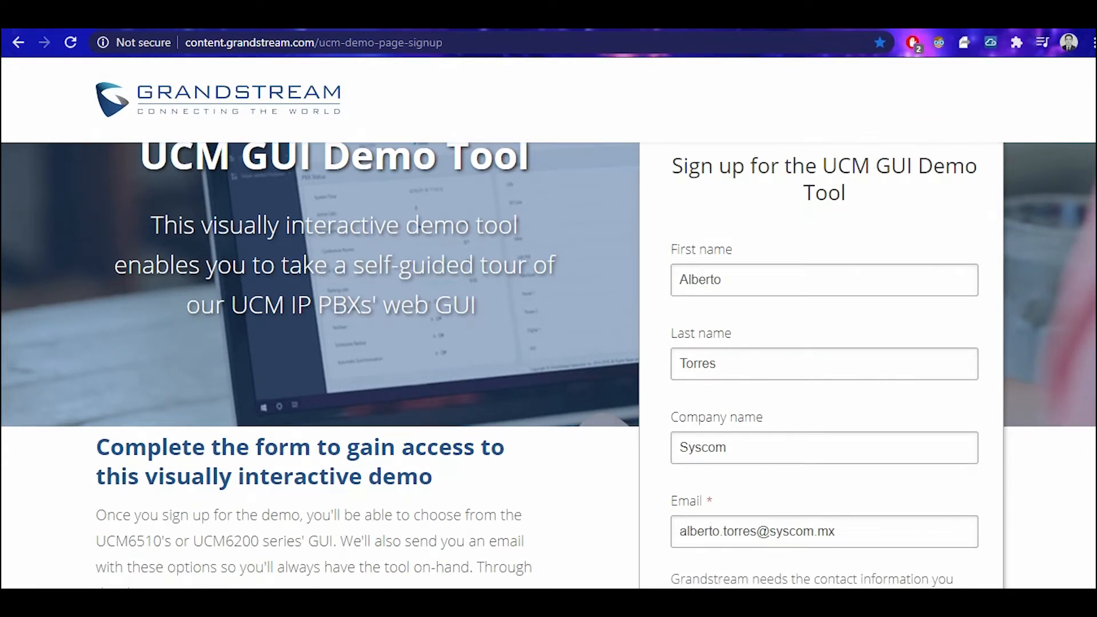
scroll(548, 365, down, 1)
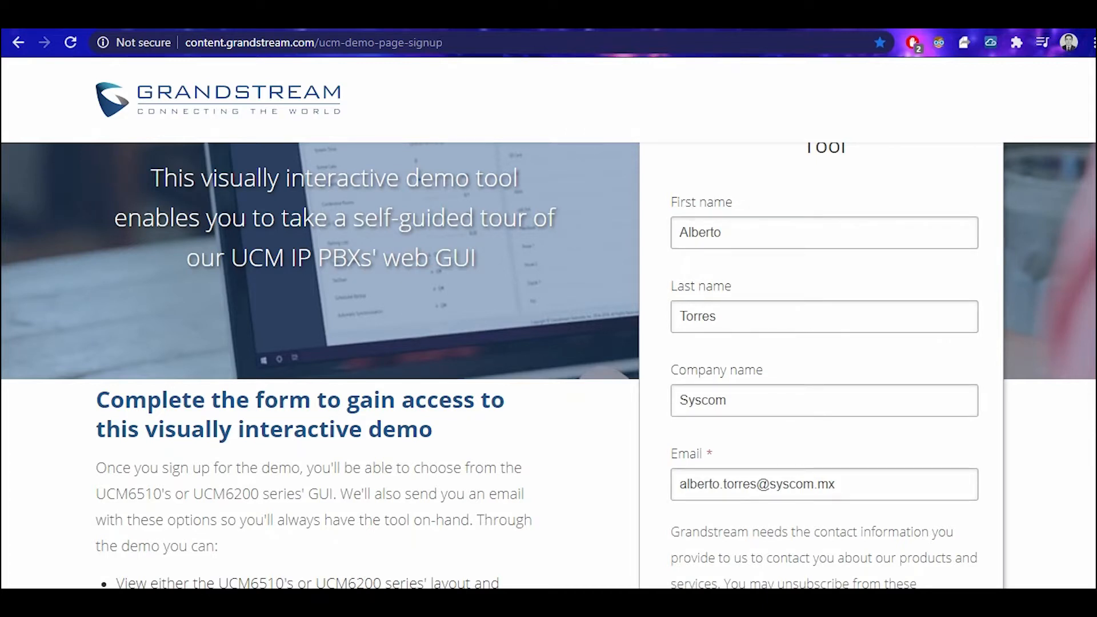
scroll(549, 366, down, 5)
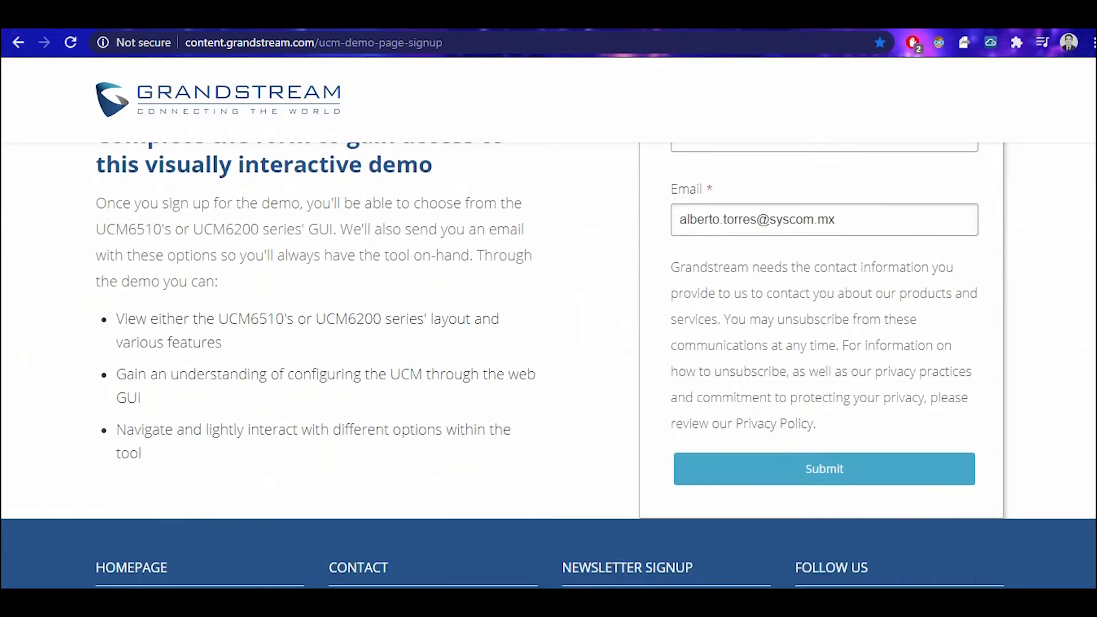
click(824, 469)
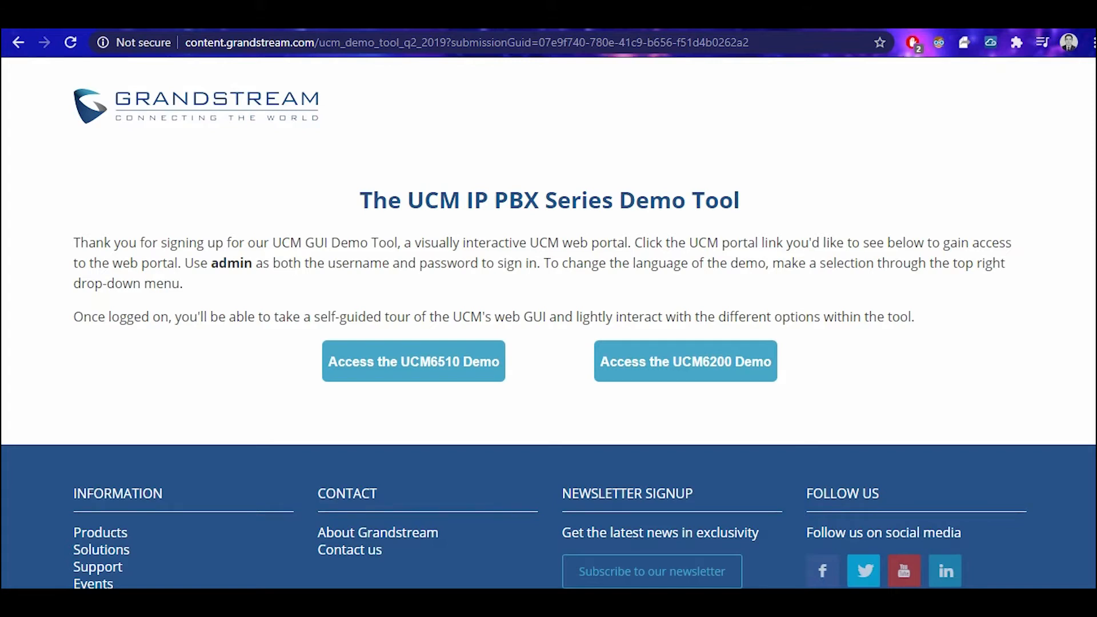
Choose 'Access the UCM6510 Demo' to reach the demo.myucm.cloud login page.
click(482, 364)
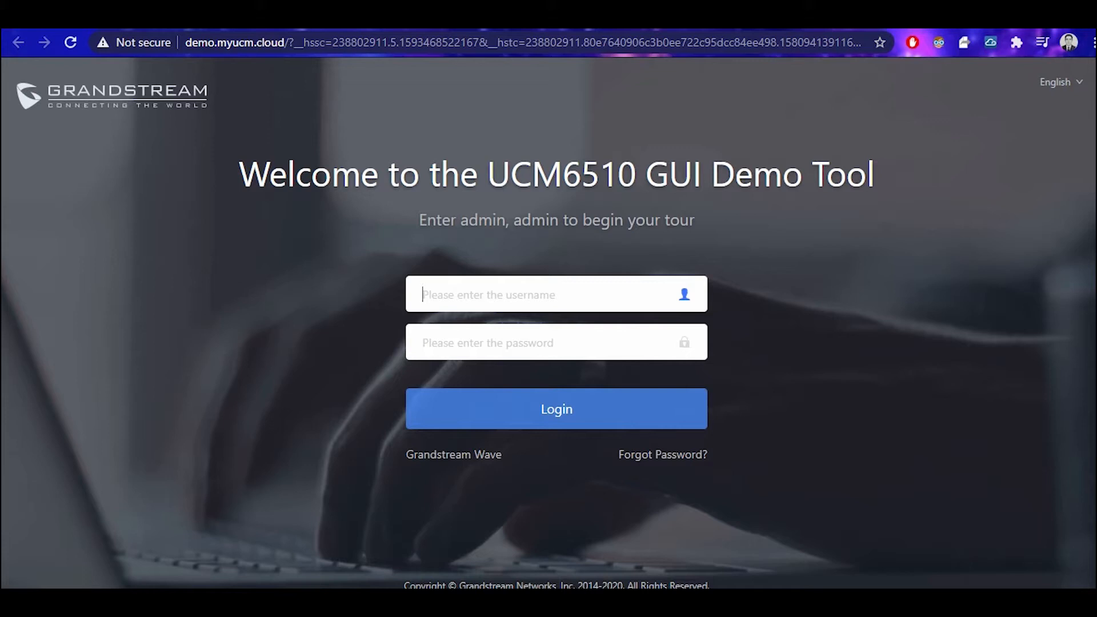
Highlight the sign-in hint, then log in with the demo admin username and password.
drag(420, 220, 694, 220)
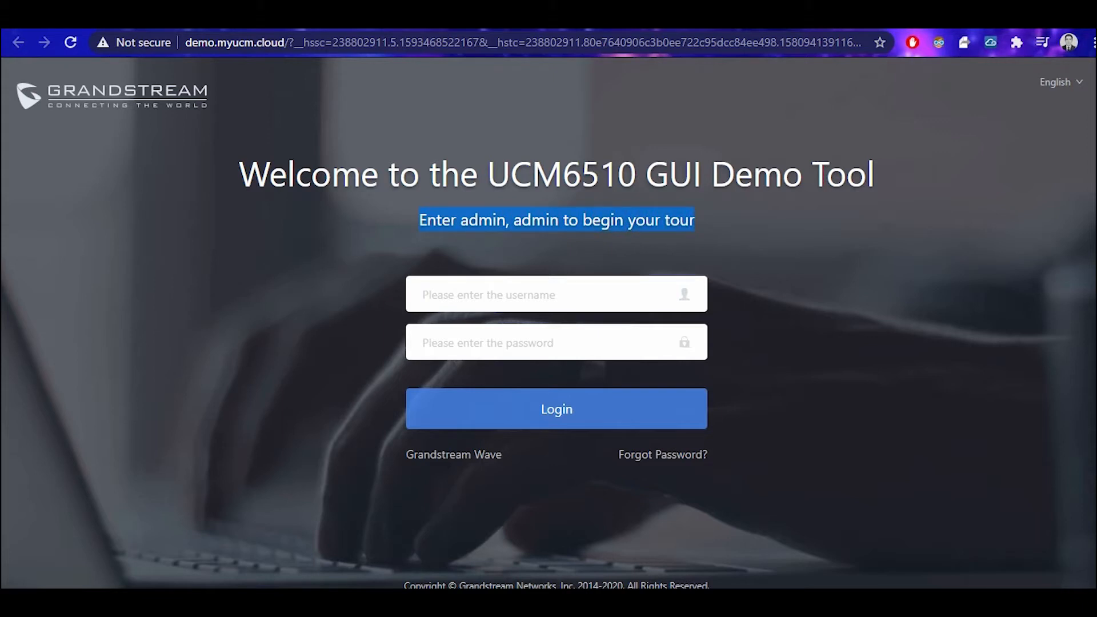
click(556, 295)
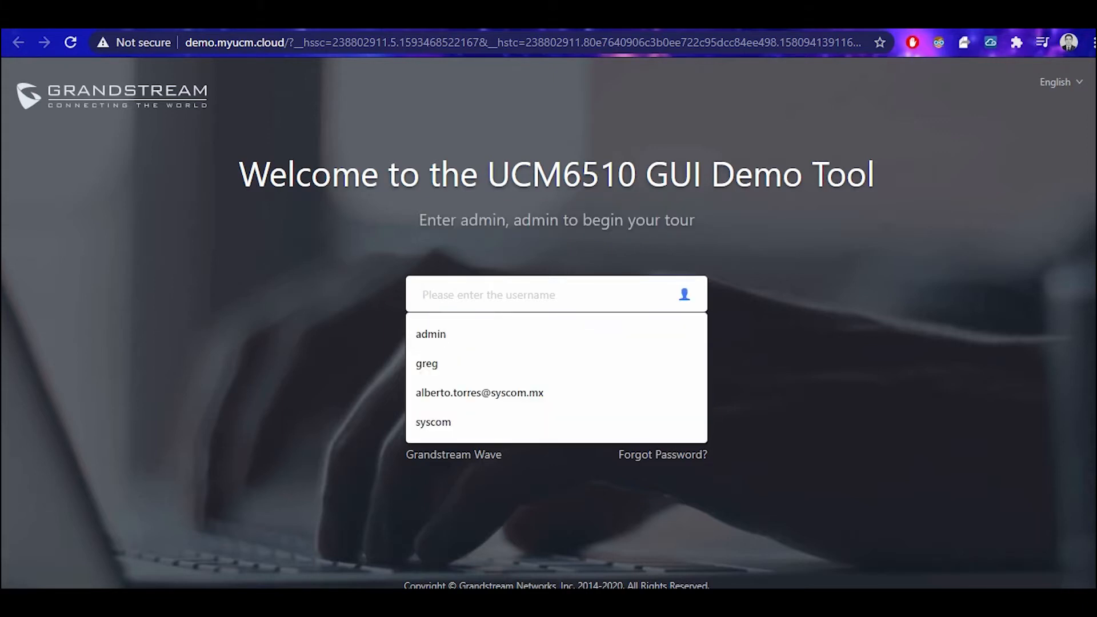
text(admin)
key(Tab)
text(admin)
key(Return)
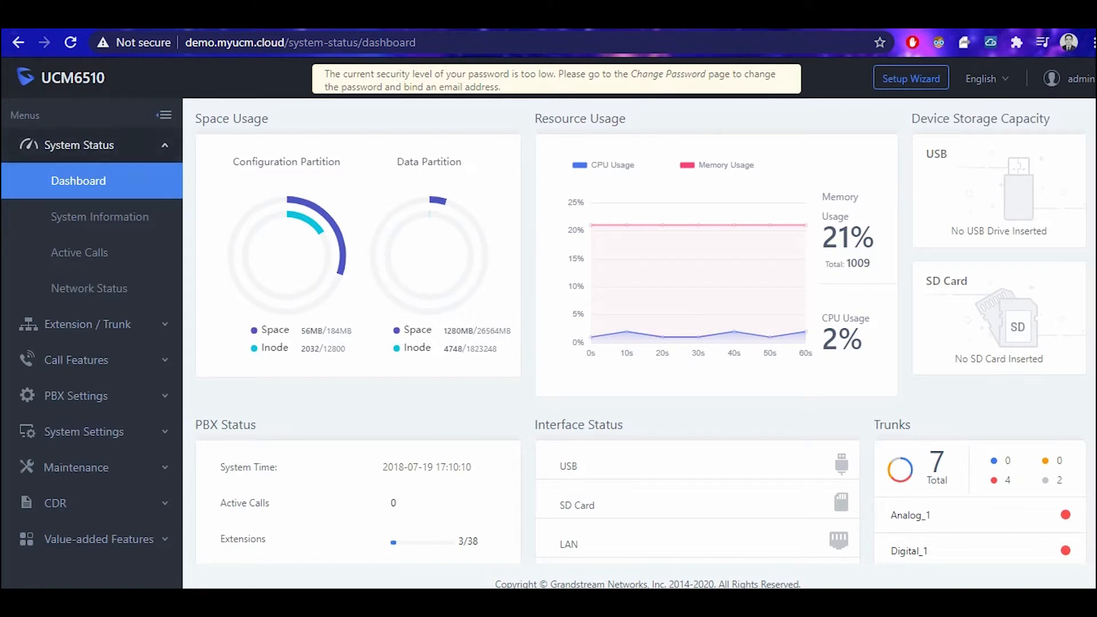
click(92, 145)
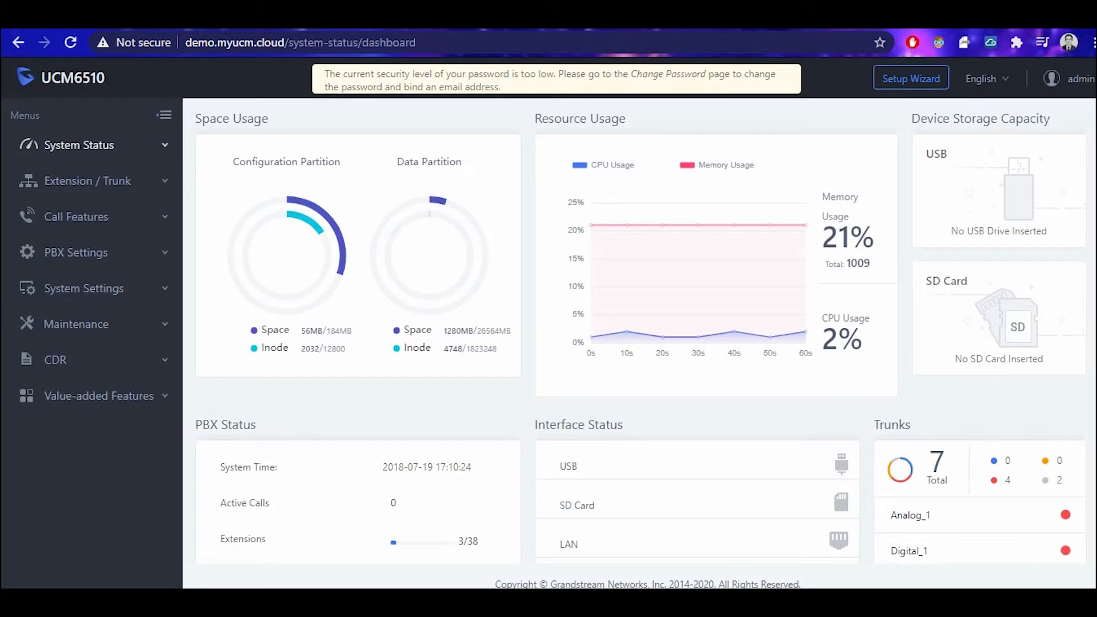
click(987, 78)
scroll(979, 200, down, 2)
scroll(980, 206, down, 1)
scroll(979, 206, up, 4)
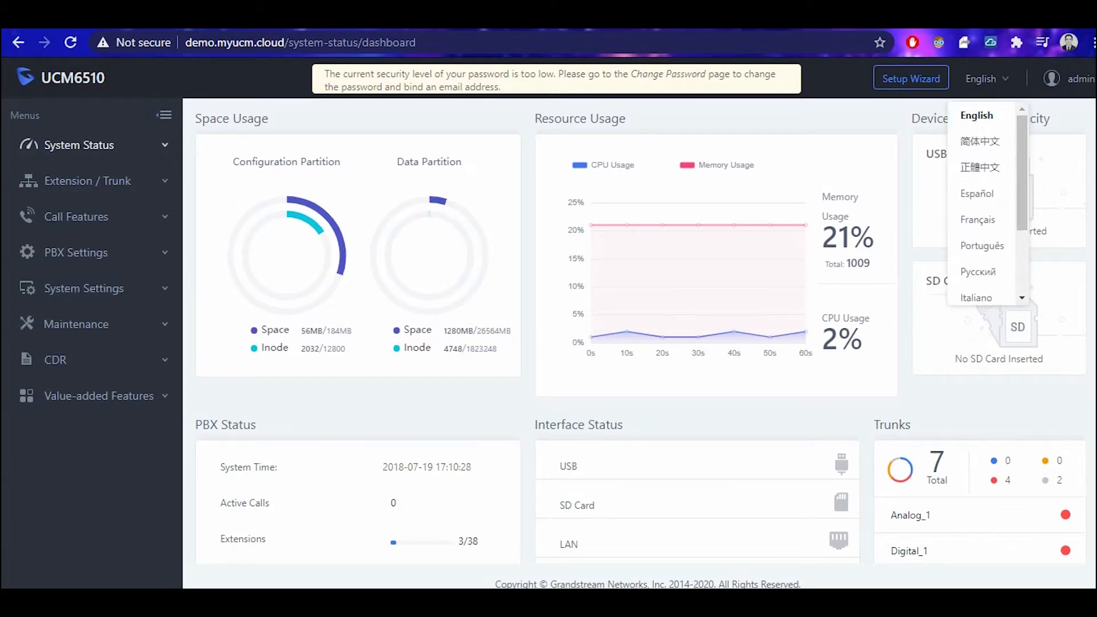
click(1074, 78)
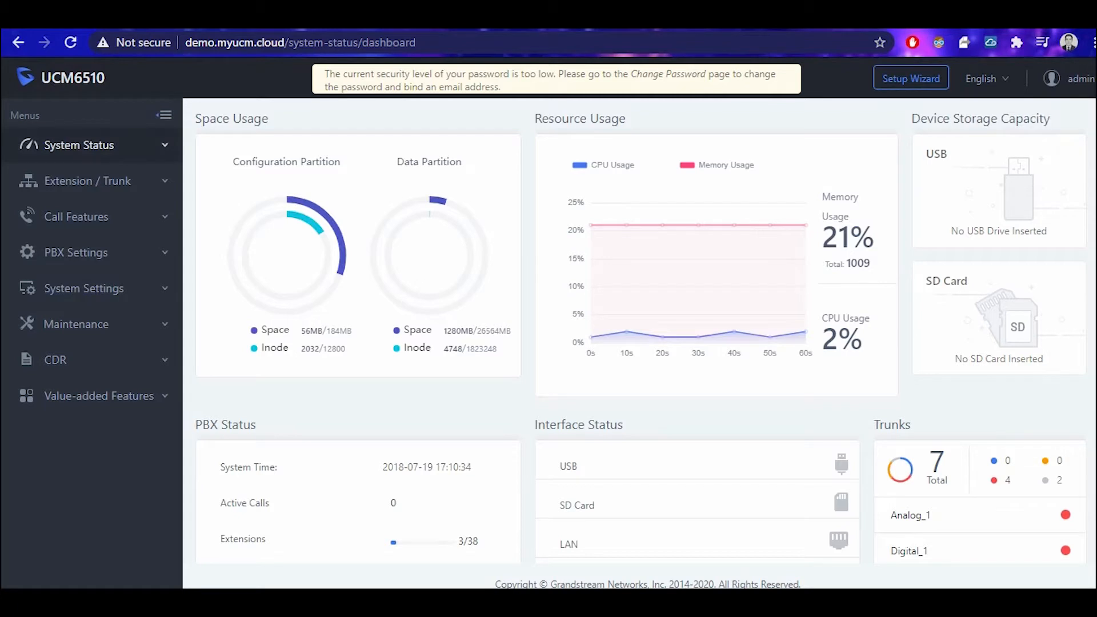
click(92, 145)
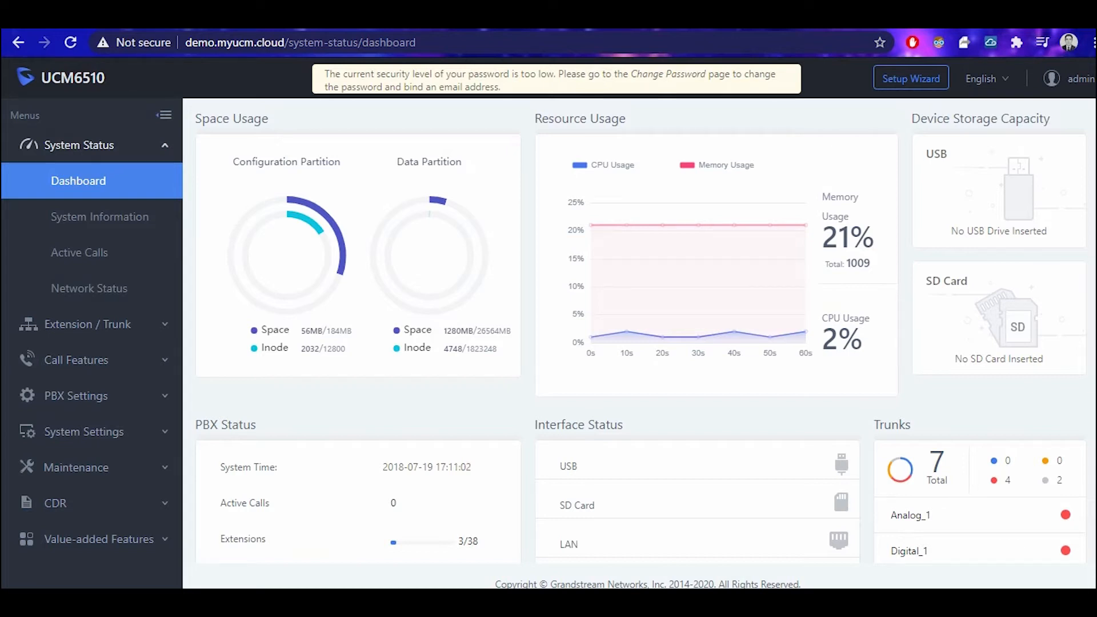
Scroll down the dashboard and highlight the Call Queue entry under PBX Status.
scroll(639, 332, down, 4)
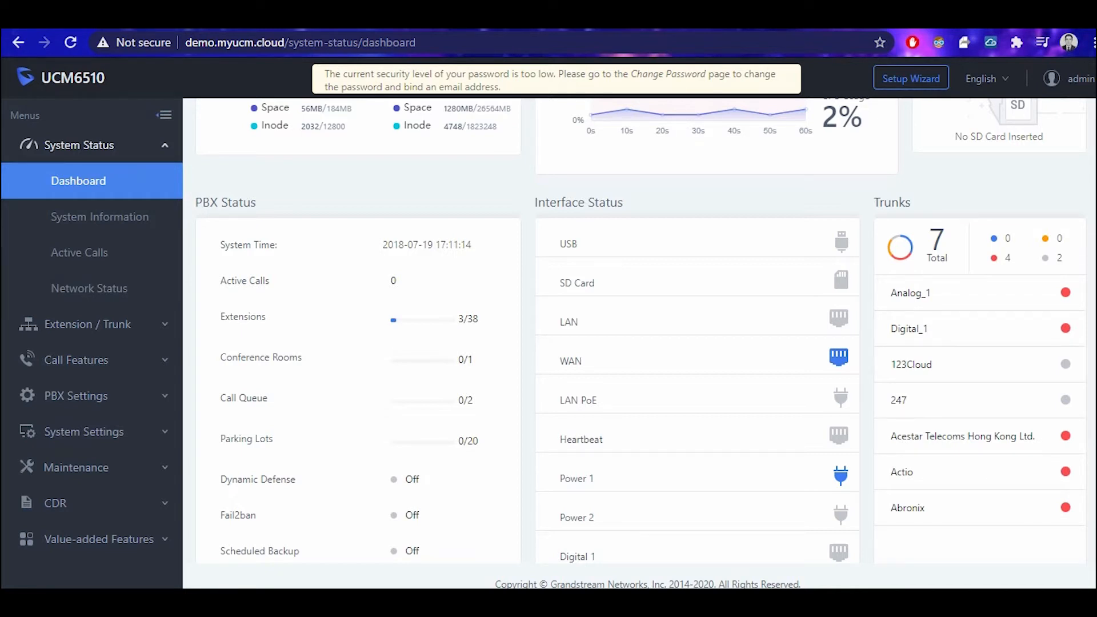
drag(221, 397, 263, 398)
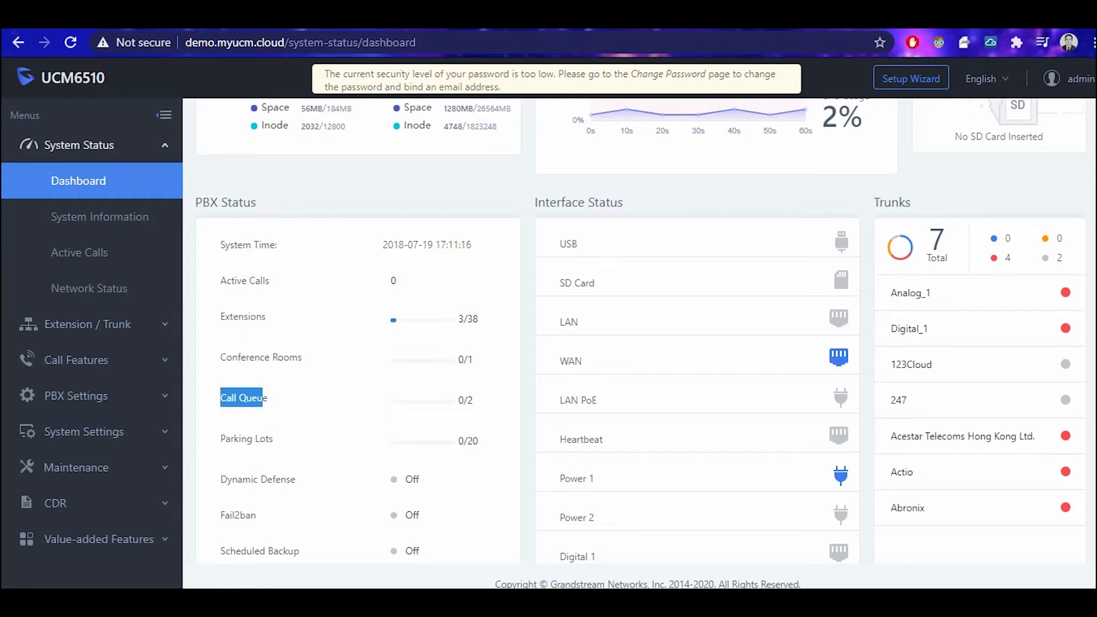
click(265, 398)
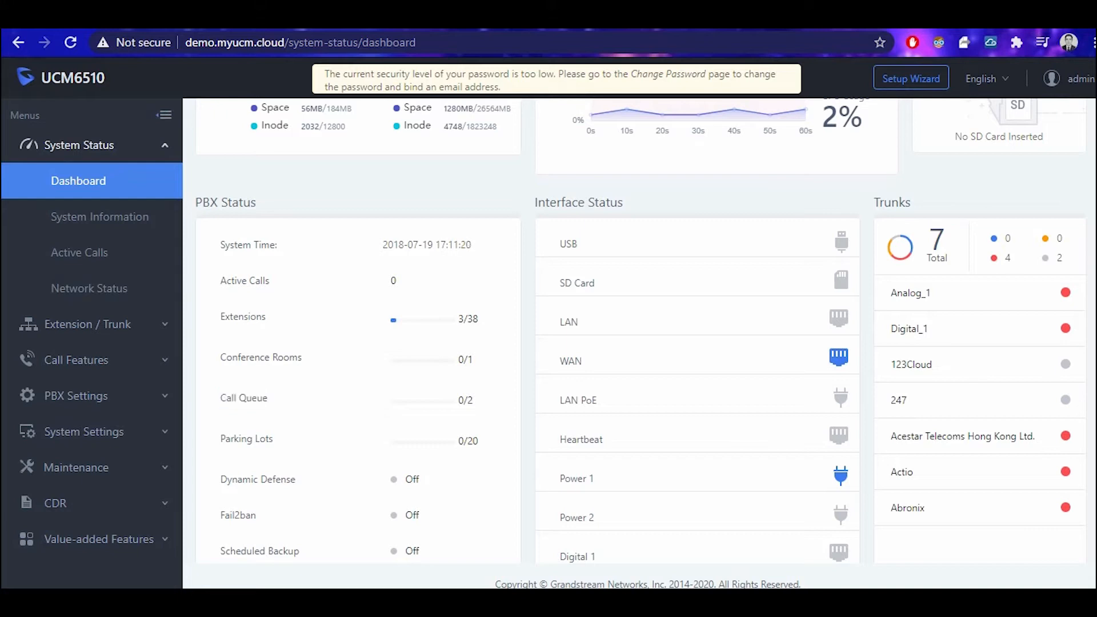
Highlight the Interface Status heading and its USB, SD Card, LAN, WAN and LAN PoE entries.
drag(535, 202, 622, 203)
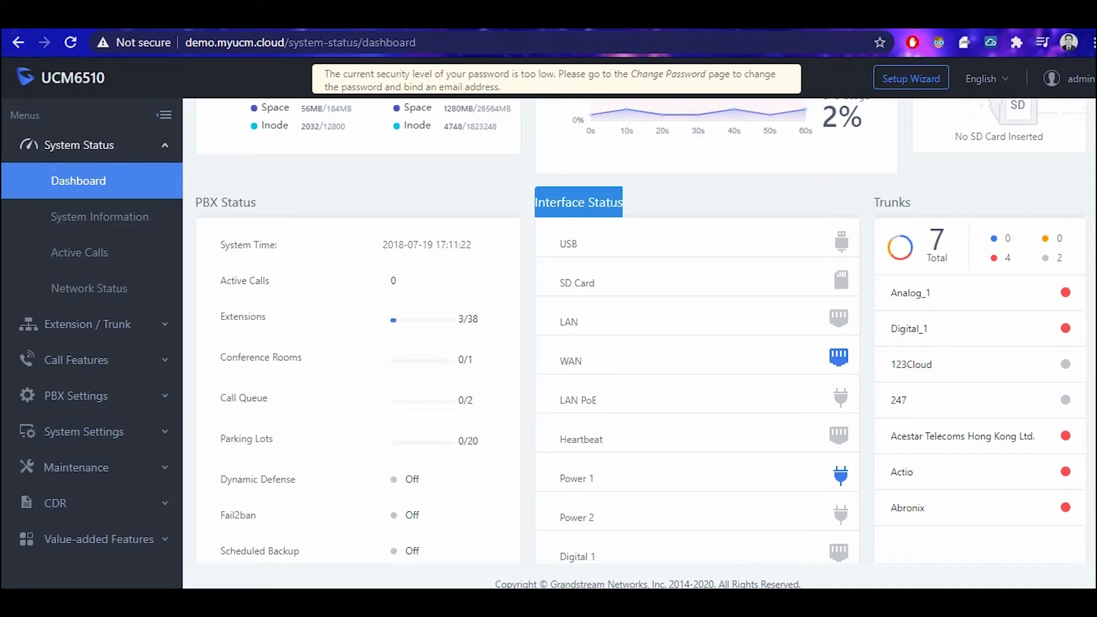
click(623, 202)
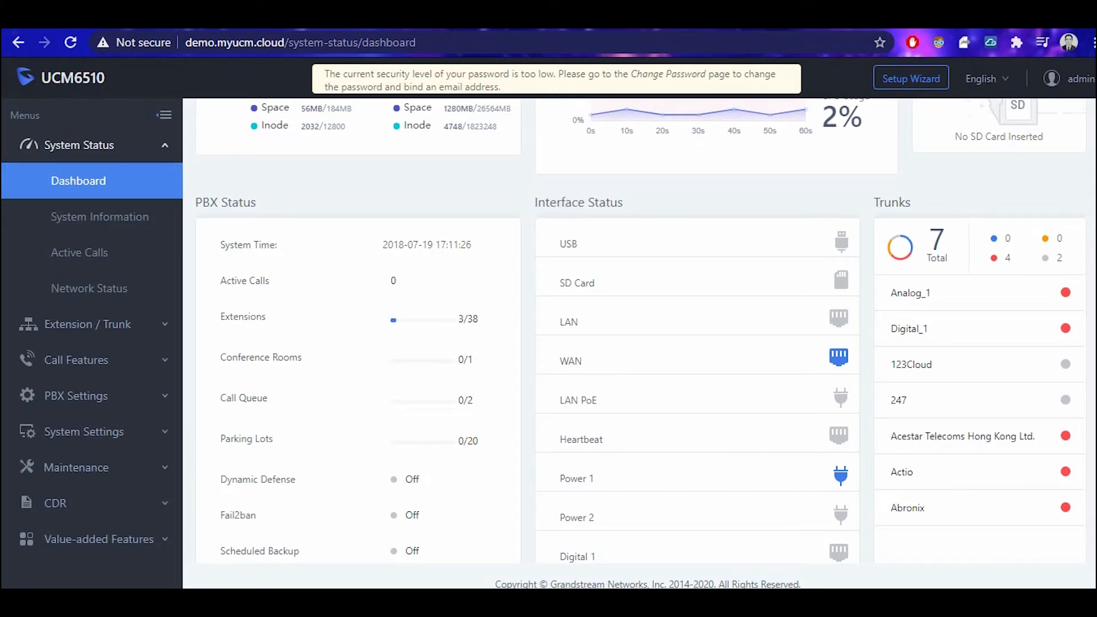
double_click(568, 243)
mouse_move(840, 240)
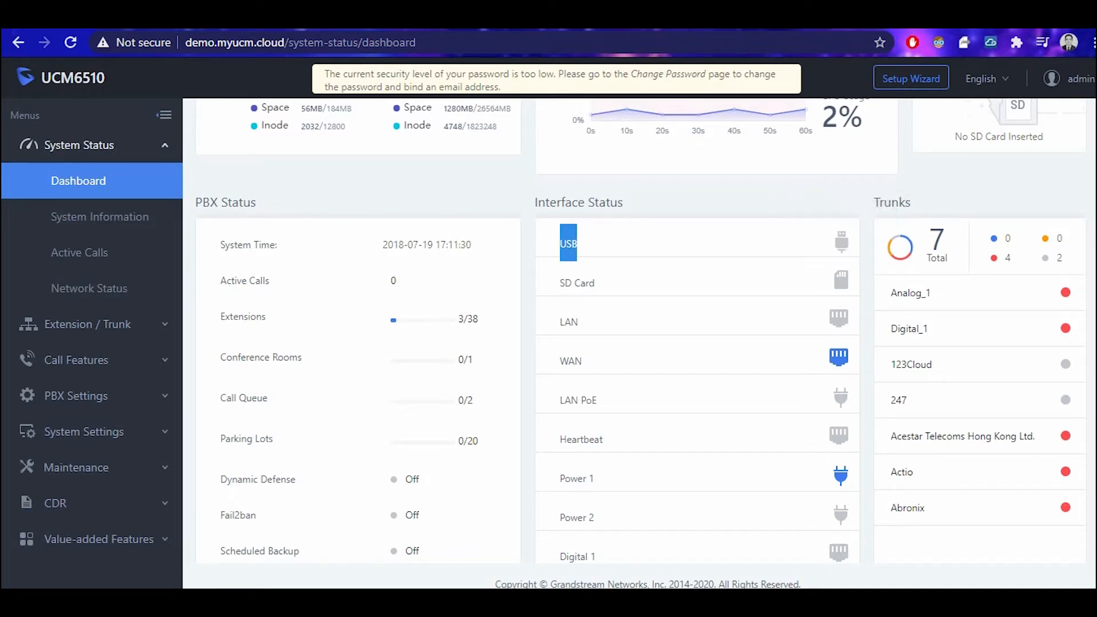
drag(560, 283, 594, 283)
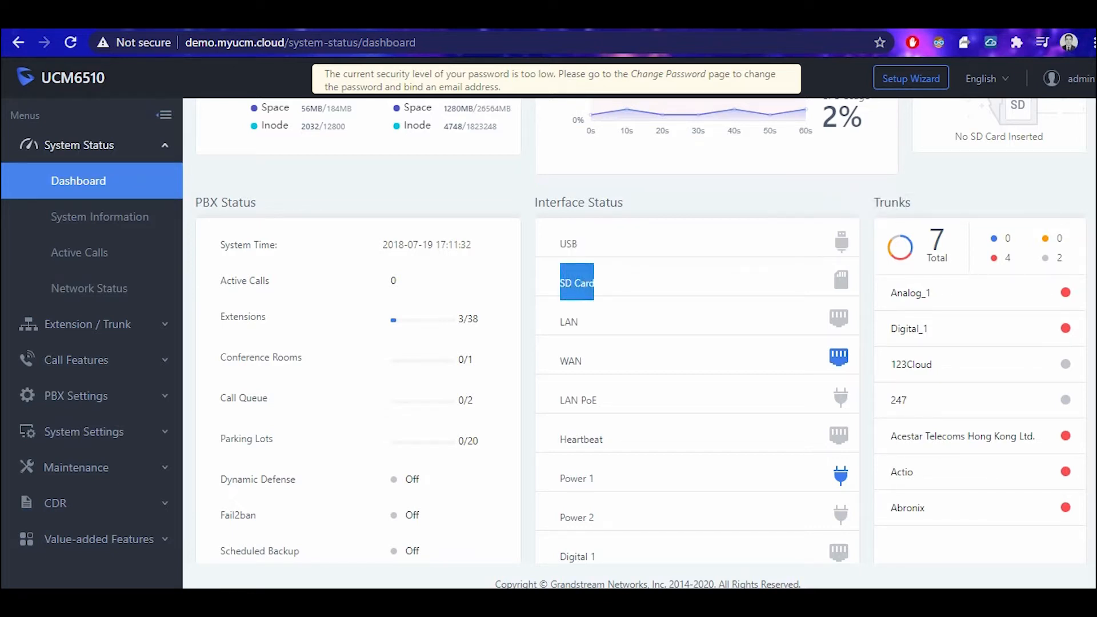
drag(565, 322, 582, 361)
click(588, 362)
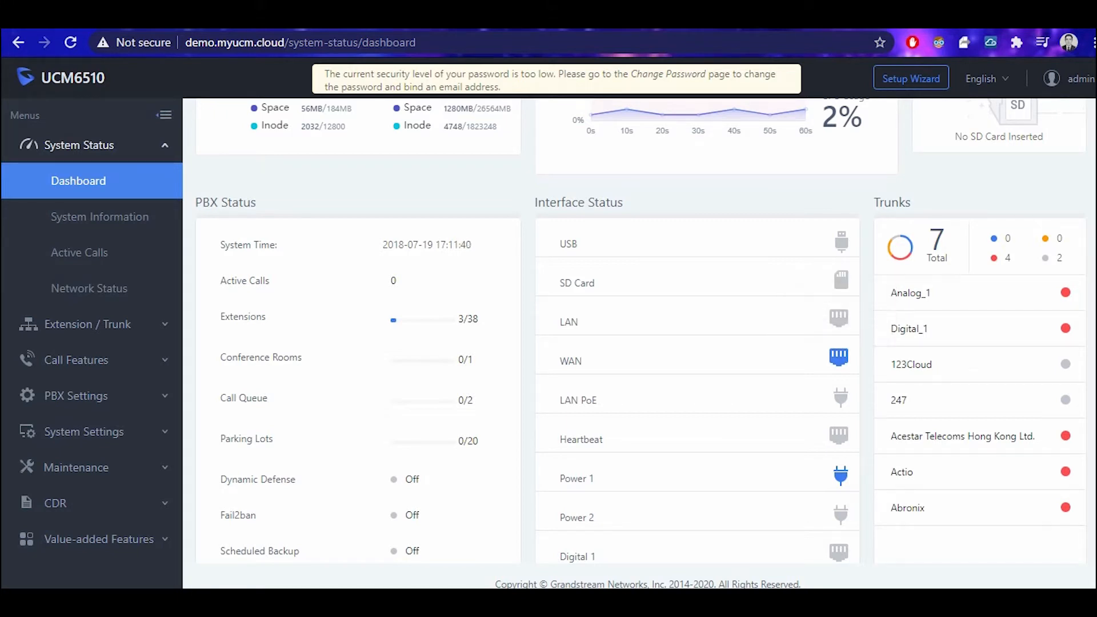
drag(560, 399, 596, 400)
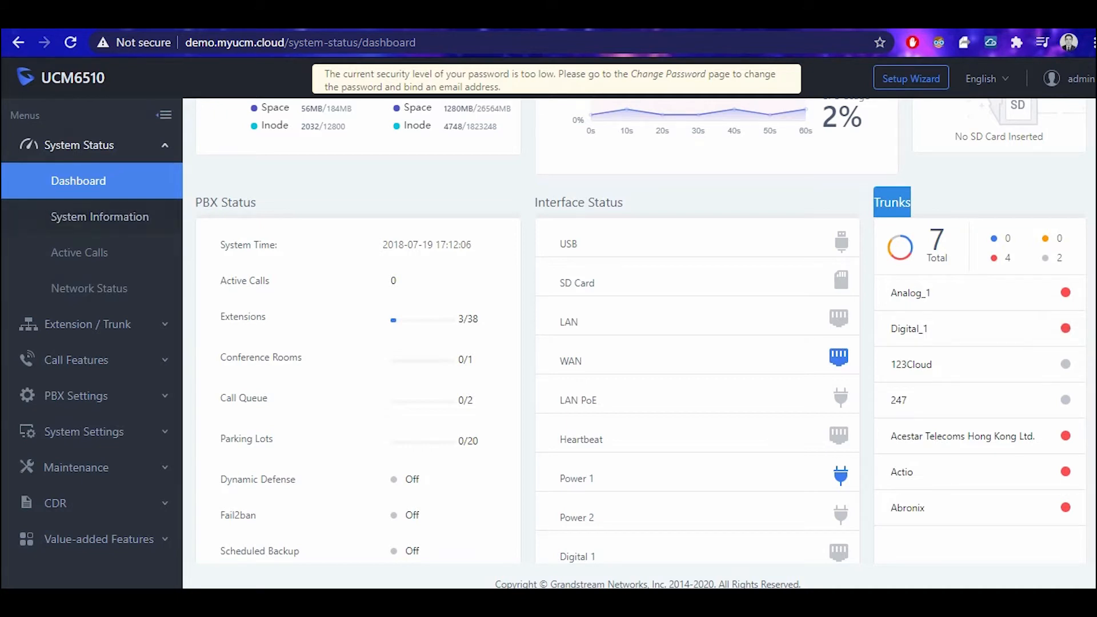
Look through System Information and Active Calls, ending on the Network Status page.
click(99, 216)
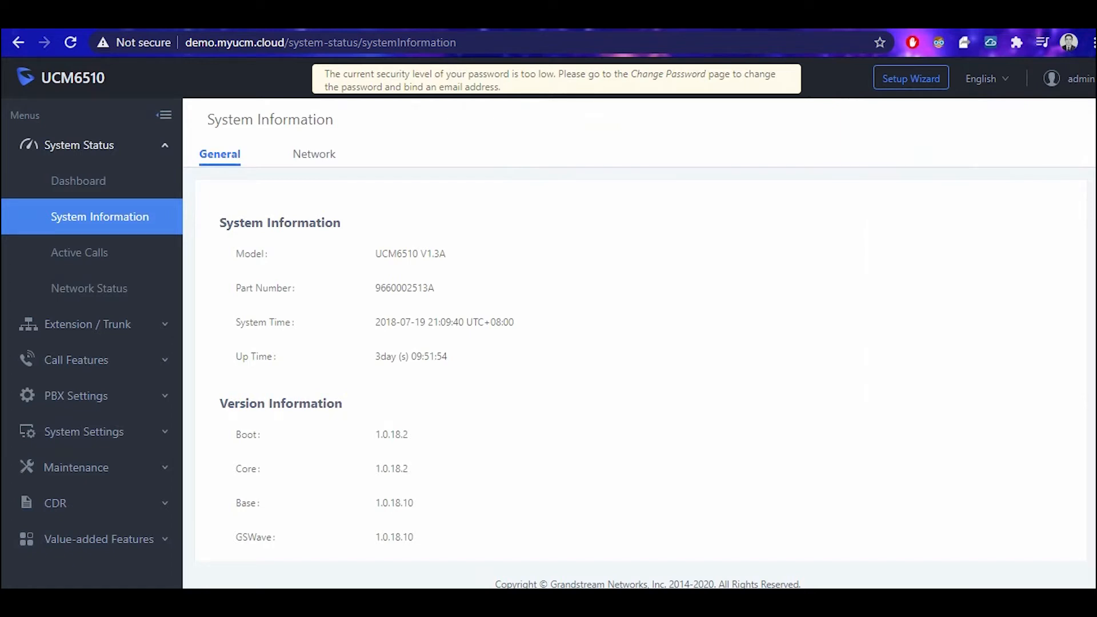
scroll(640, 371, down, 2)
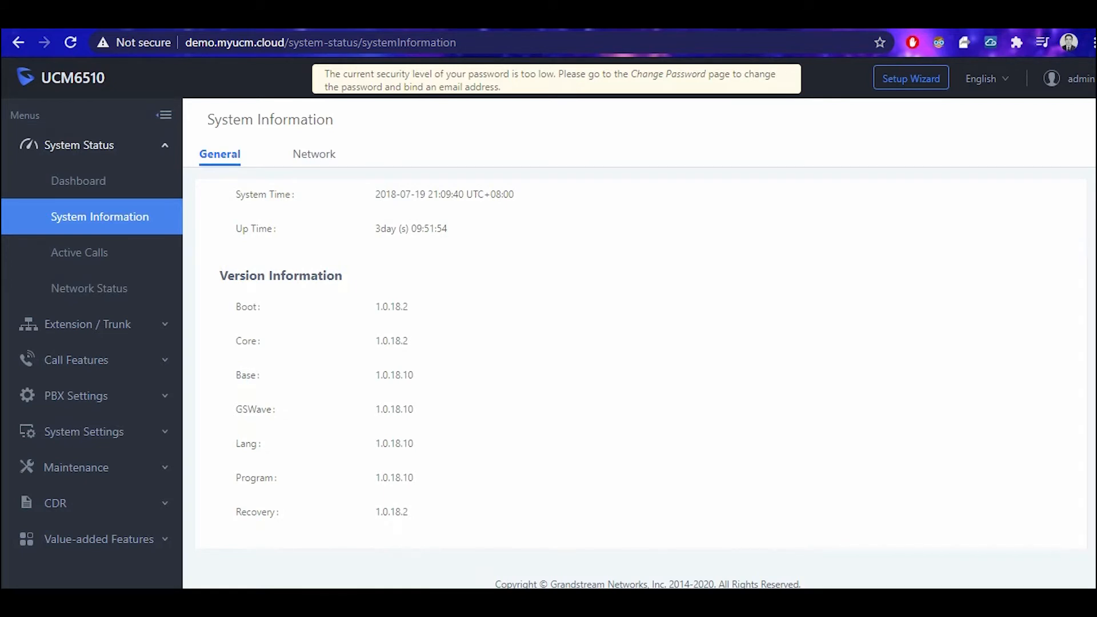
click(80, 251)
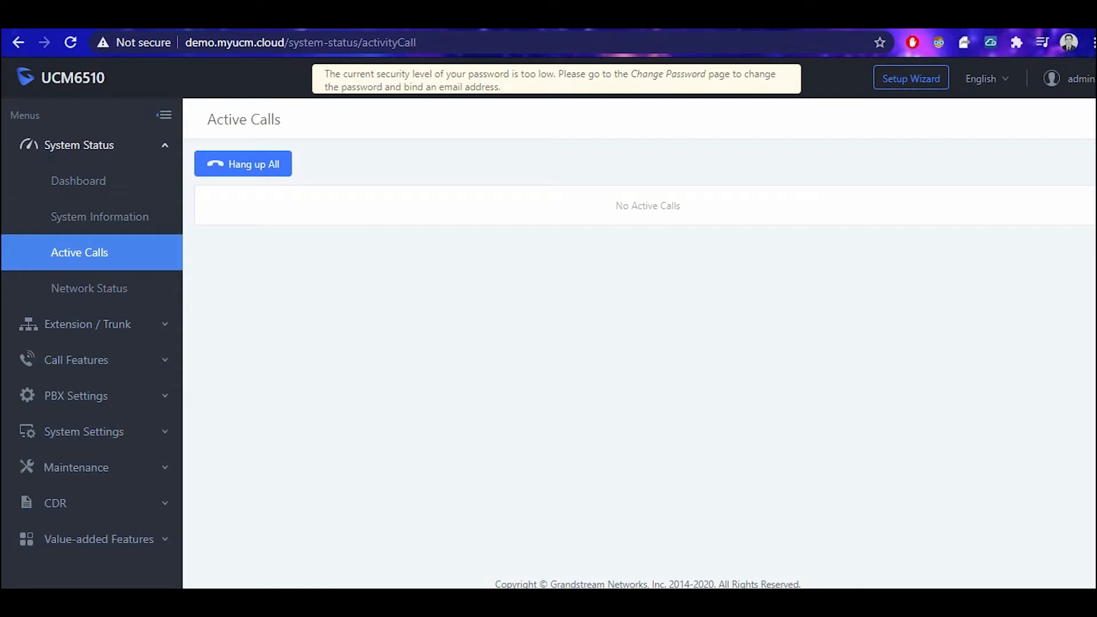
click(89, 287)
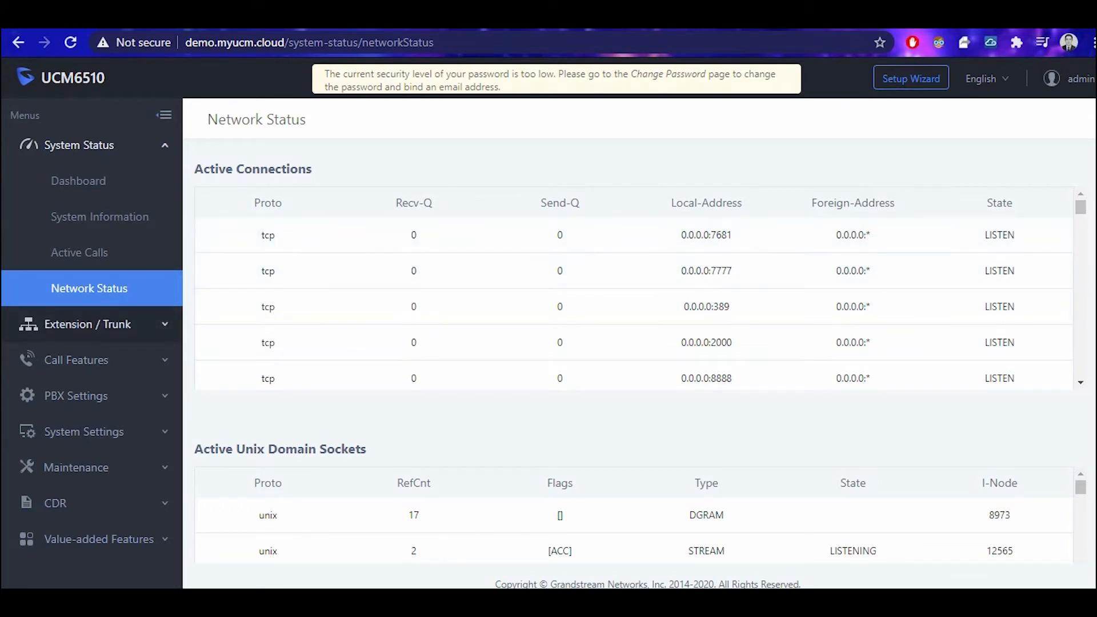
Review the Extensions and Extension Groups lists, then show the Analog Trunks list with Analog_1.
click(87, 324)
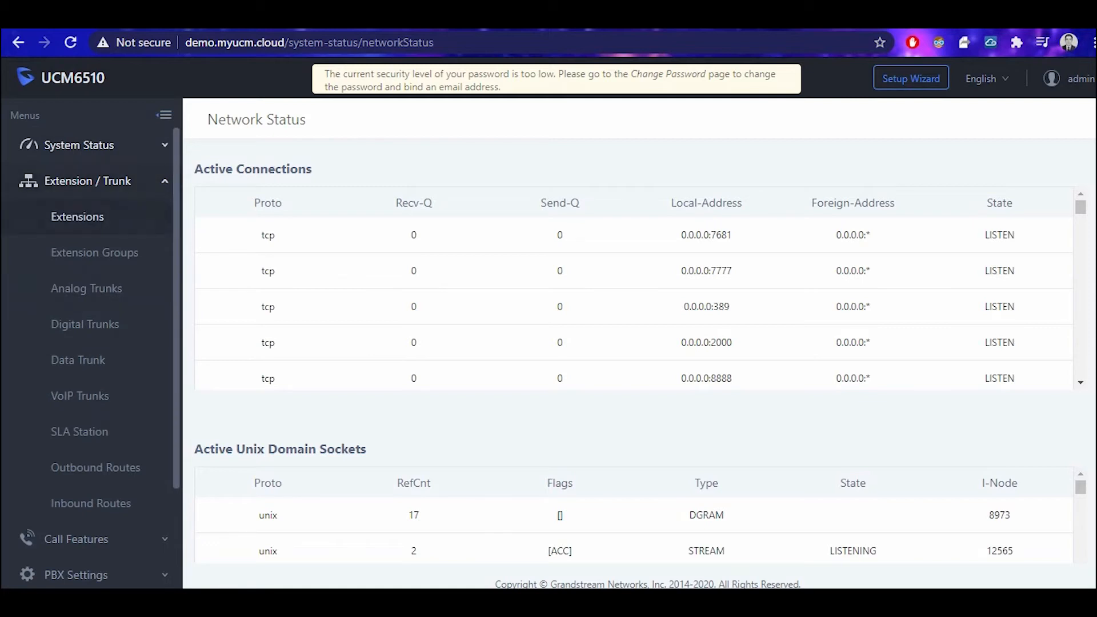
click(77, 217)
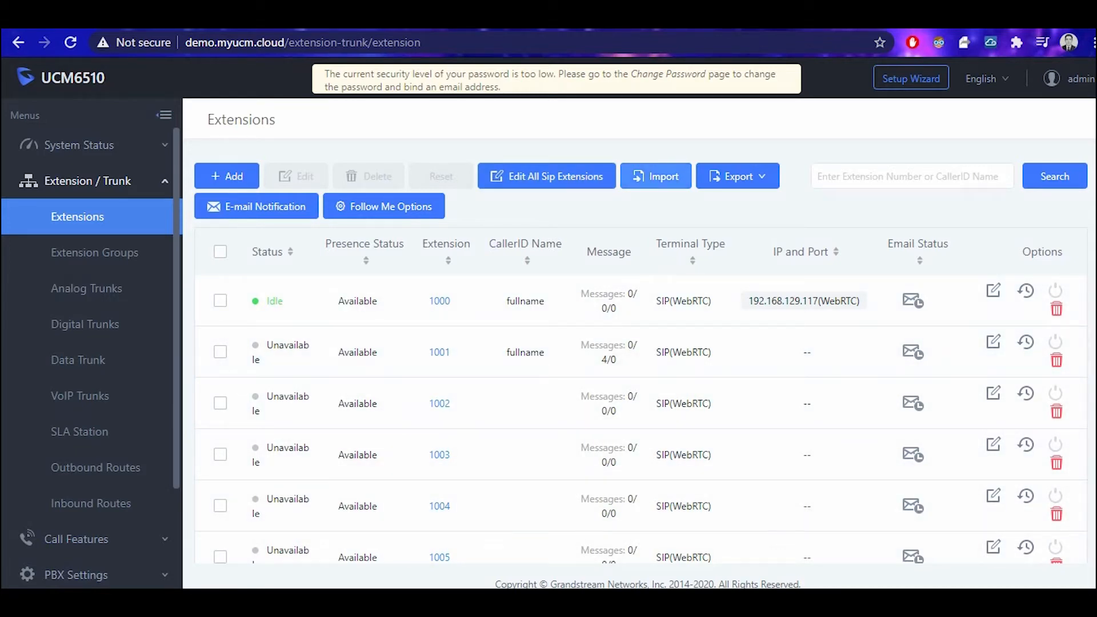
mouse_move(912, 176)
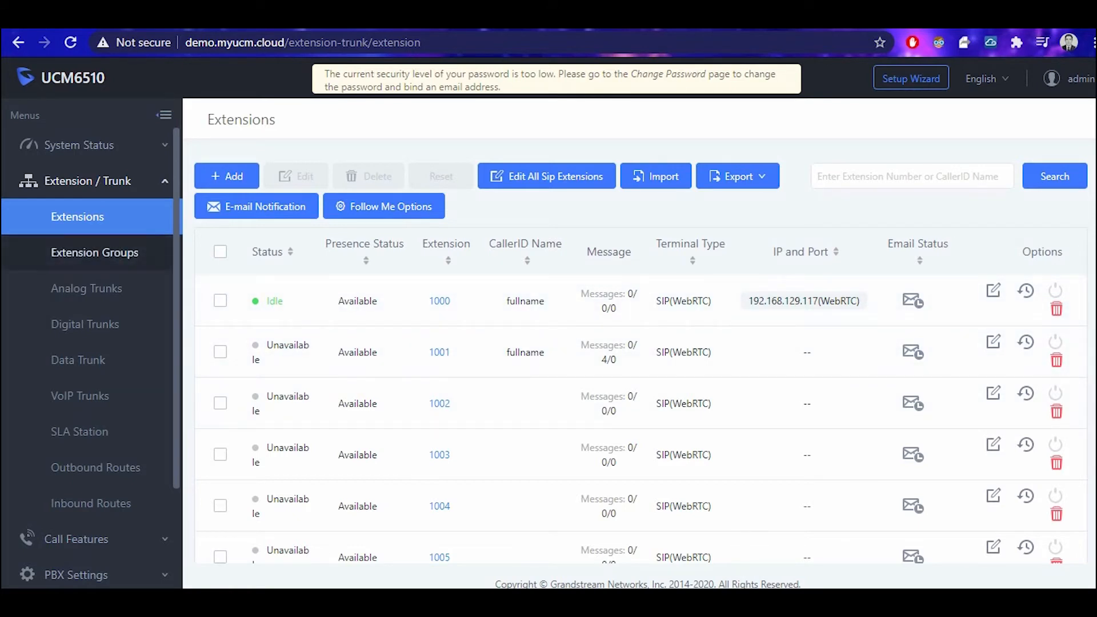
click(95, 252)
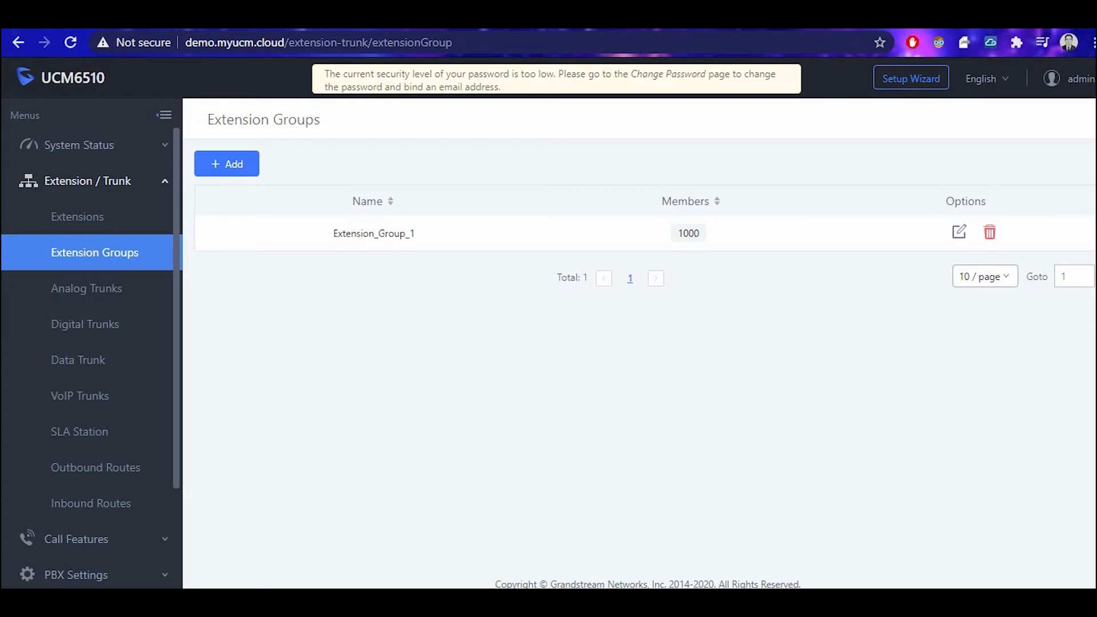
click(86, 288)
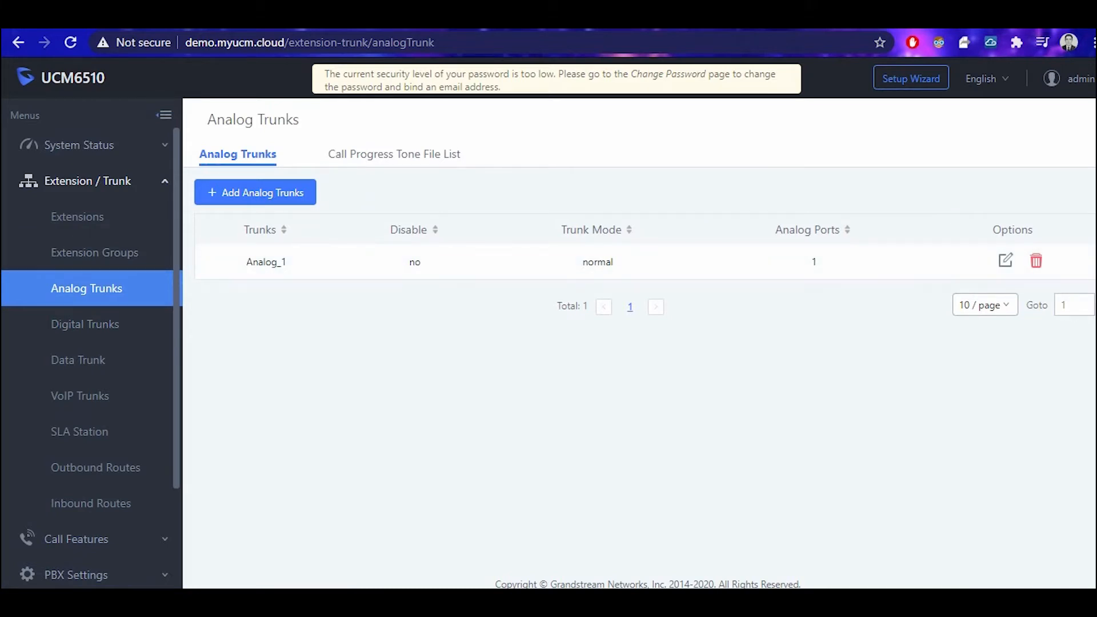
Scroll through the Add Analog Trunk form without saving, then switch to the Digital Trunks list.
click(254, 193)
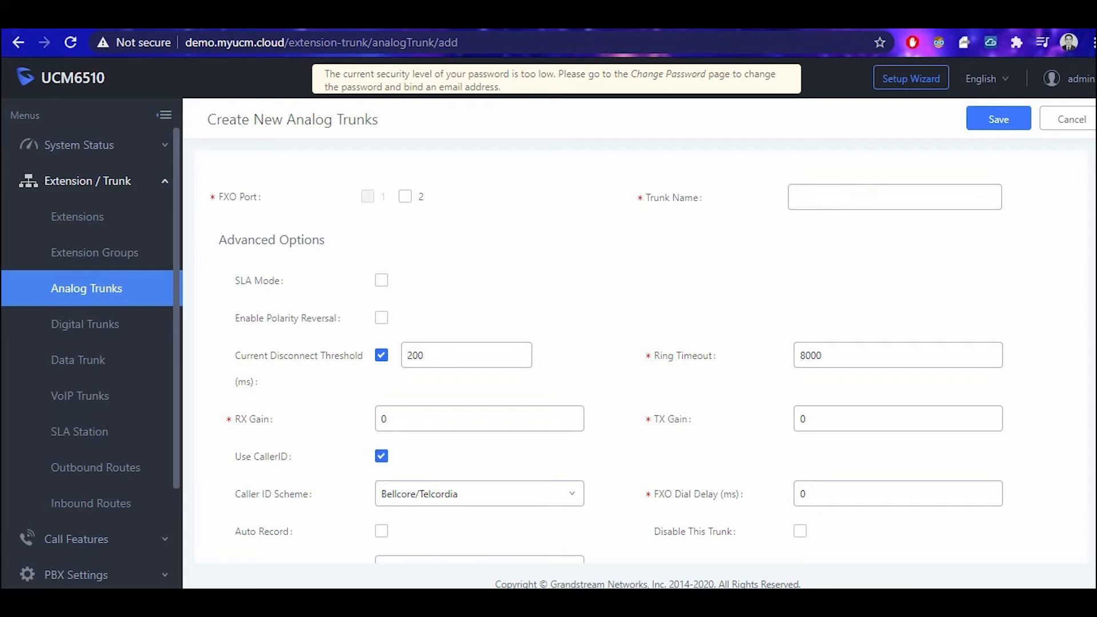
scroll(640, 351, down, 4)
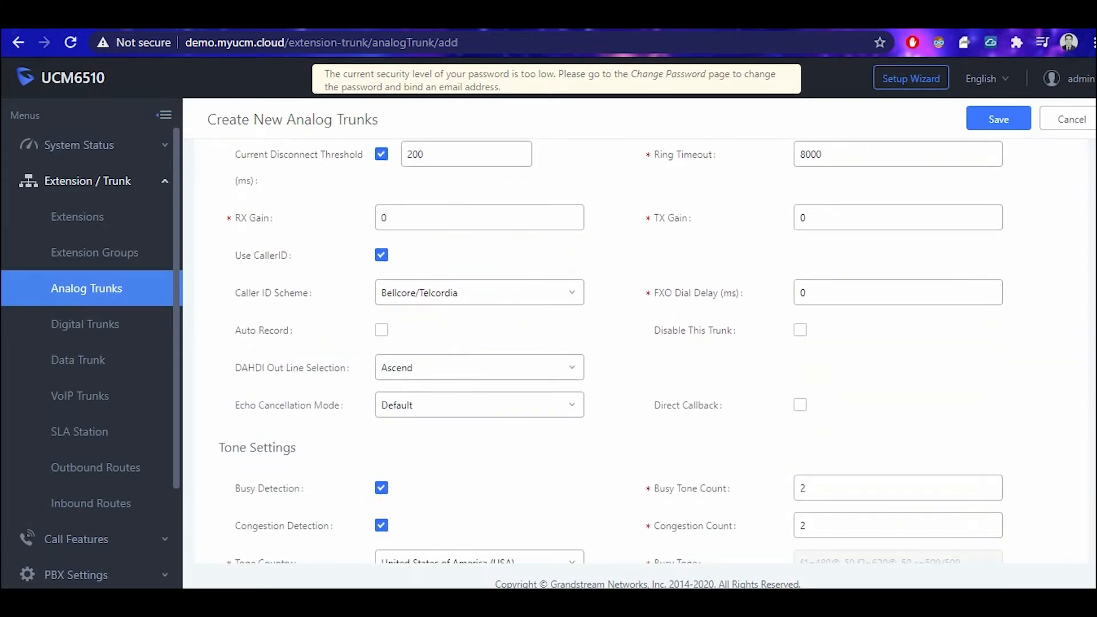
scroll(611, 351, down, 2)
scroll(611, 351, up, 5)
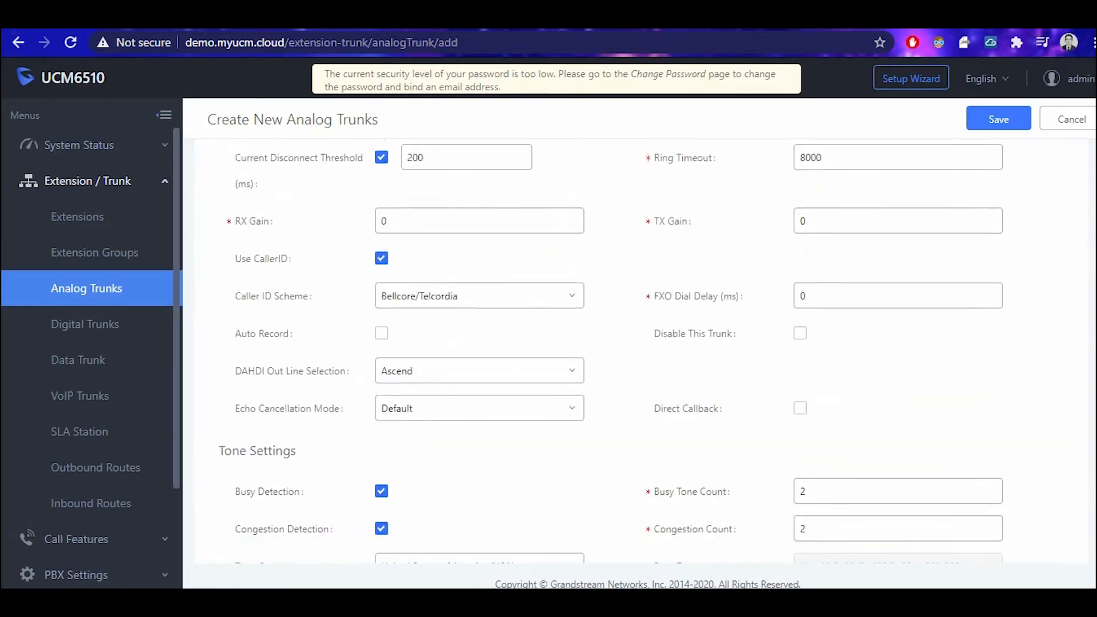
scroll(611, 352, down, 5)
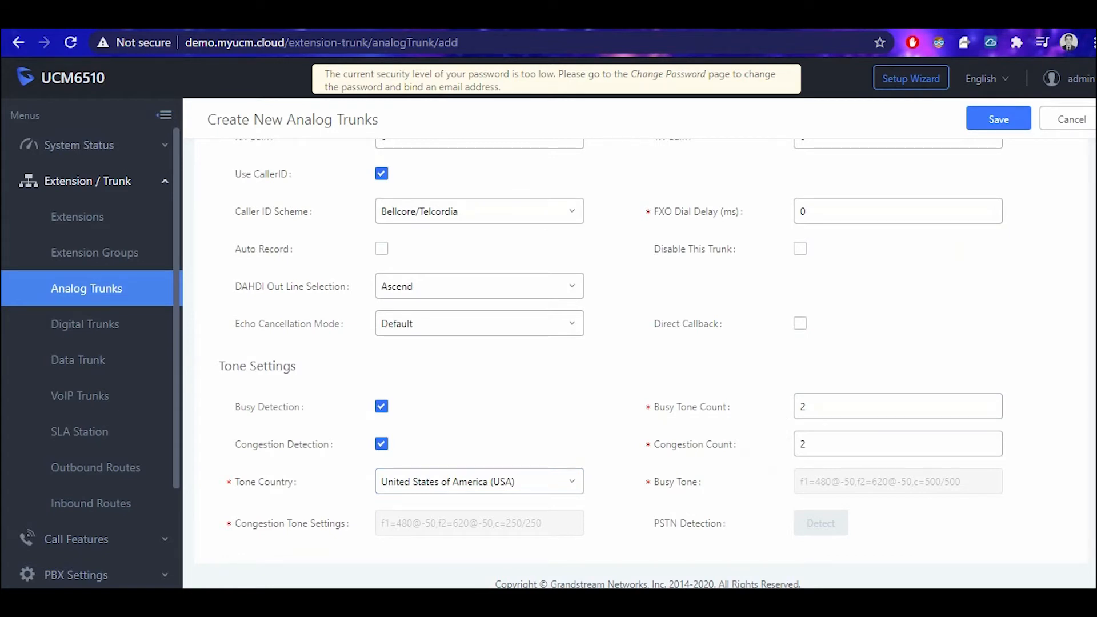
click(85, 324)
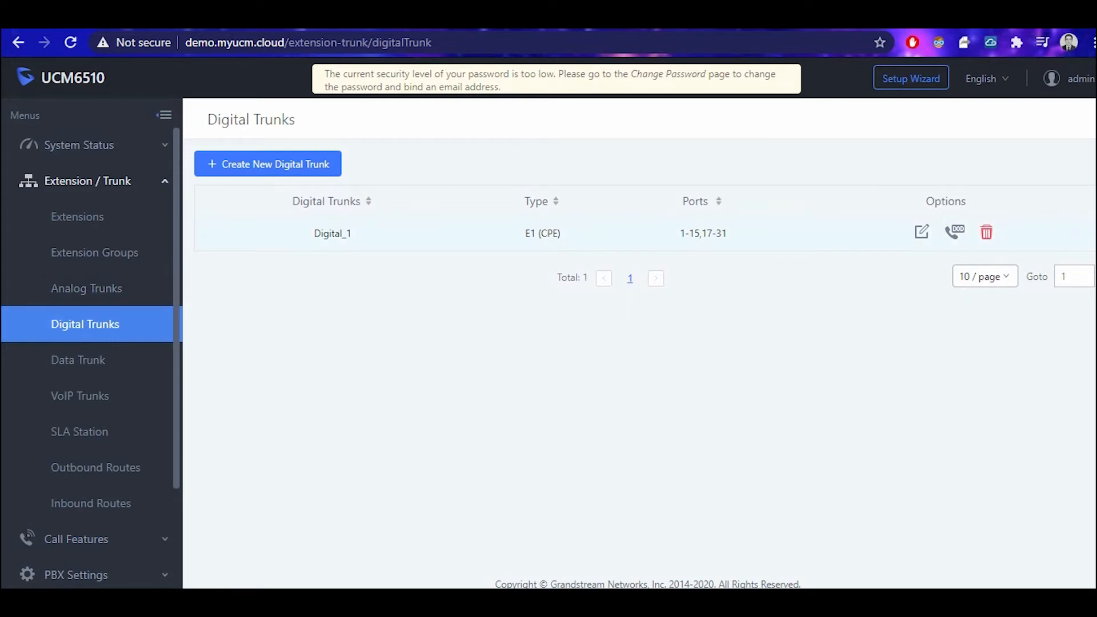
Highlight Digital_1's E1 (CPE) type, inspect its Caller ID setting, cancel, then list VoIP trunks.
drag(525, 233, 561, 233)
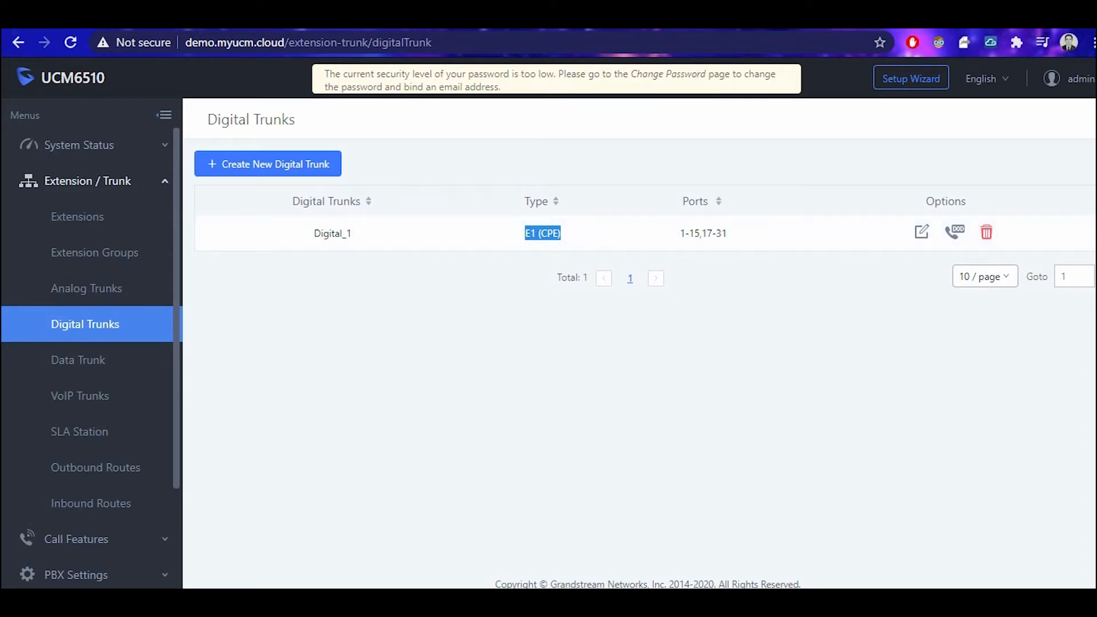
click(921, 231)
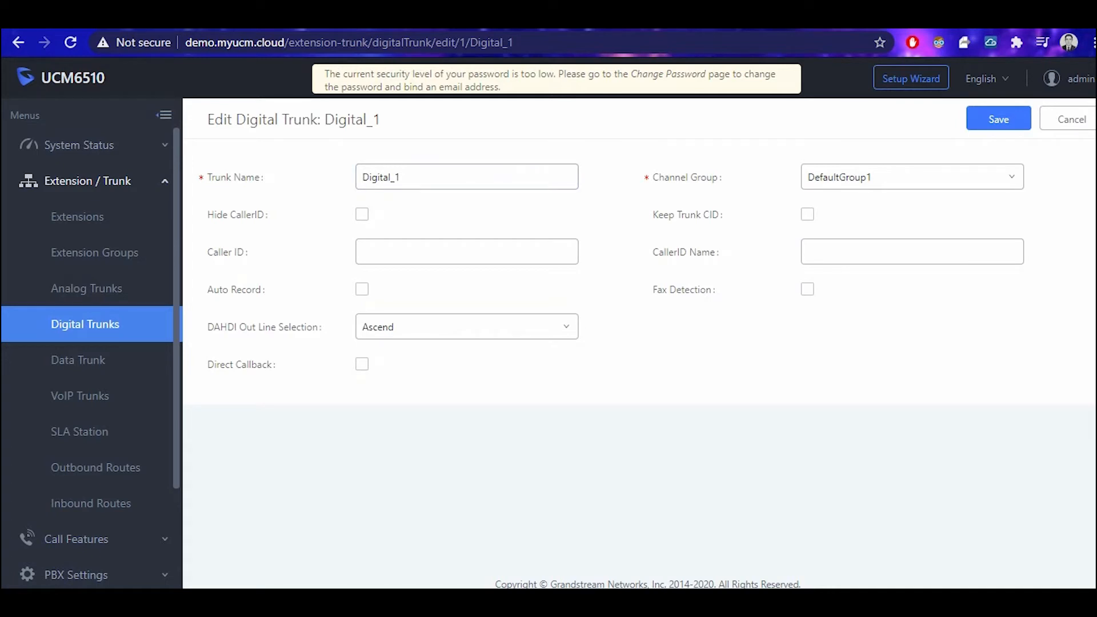
drag(213, 252, 244, 252)
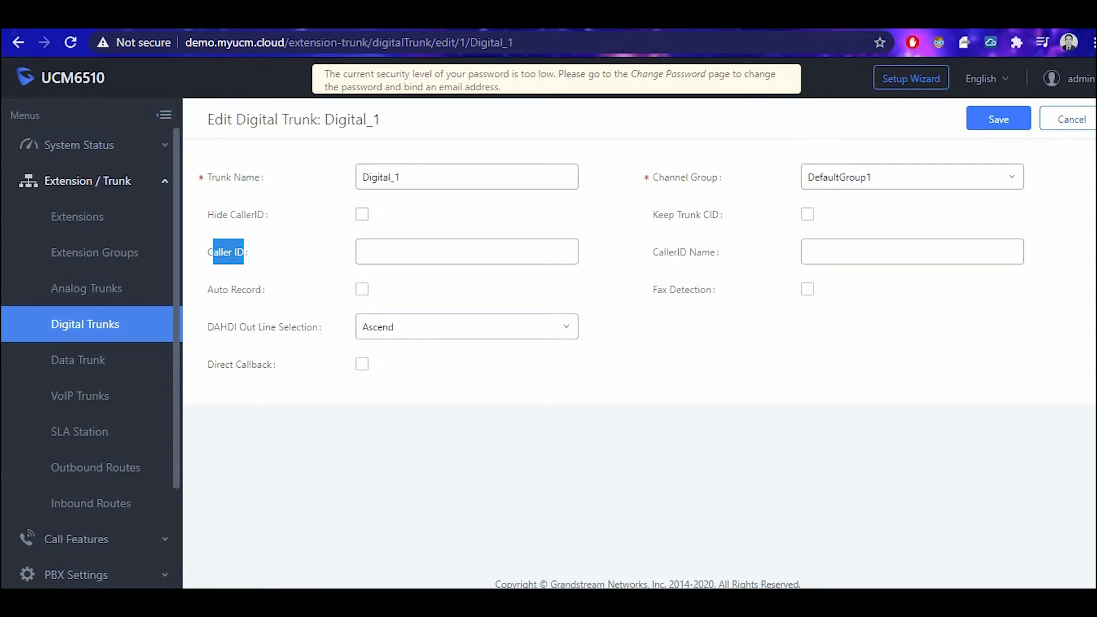
click(1066, 118)
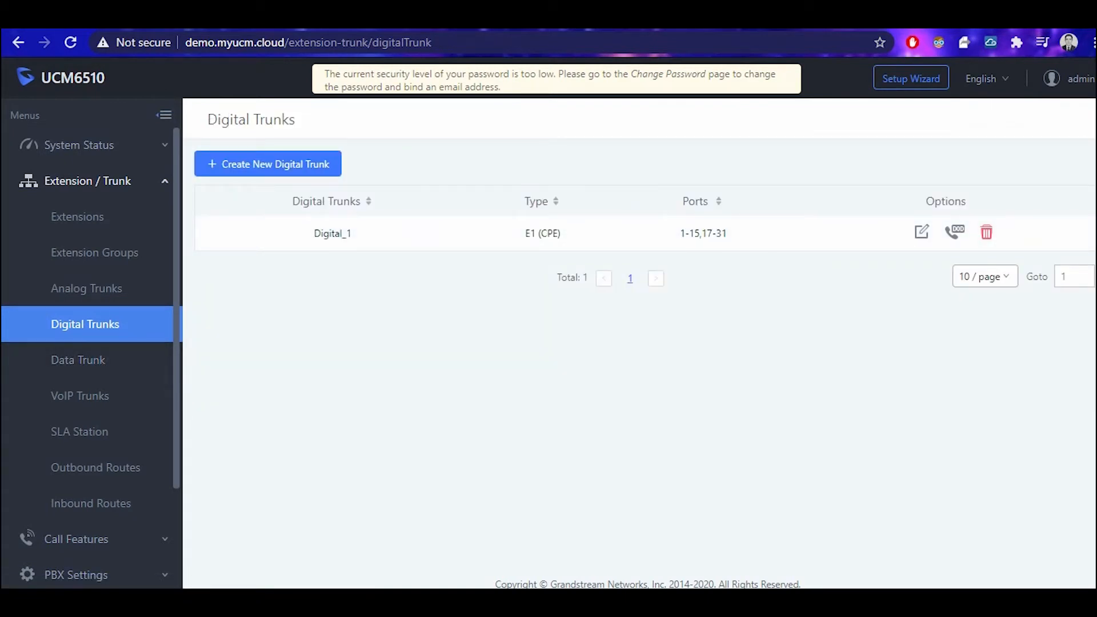
scroll(91, 343, down, 3)
click(80, 299)
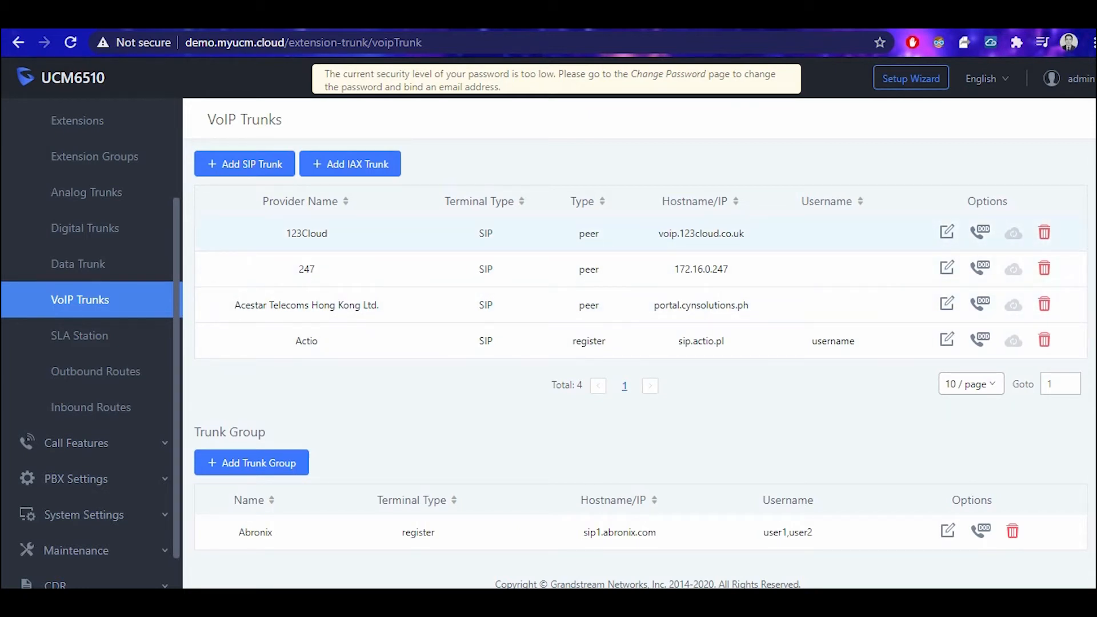
Highlight the 123Cloud and 247 host addresses, view Outbound Routes, then show Inbound Routes.
drag(658, 233, 744, 233)
drag(673, 269, 729, 269)
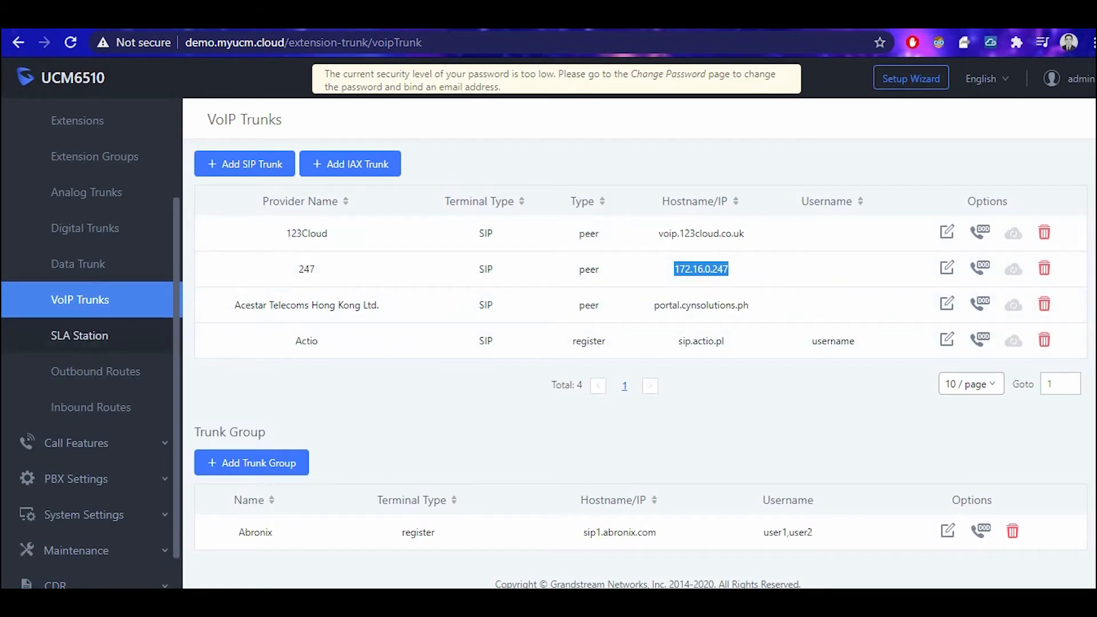
click(95, 371)
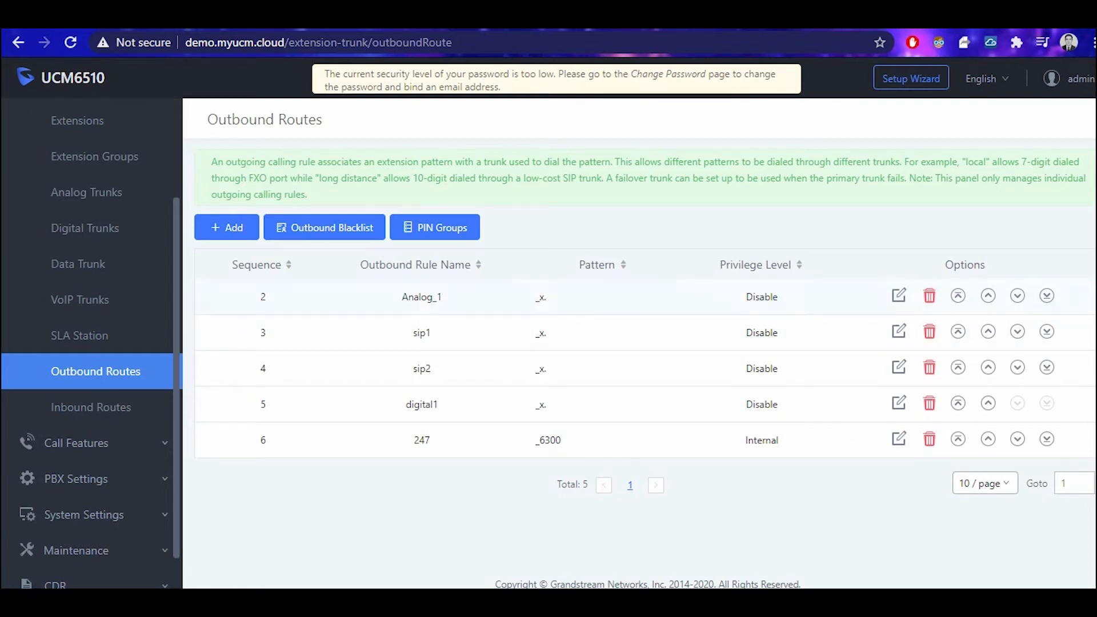
click(91, 407)
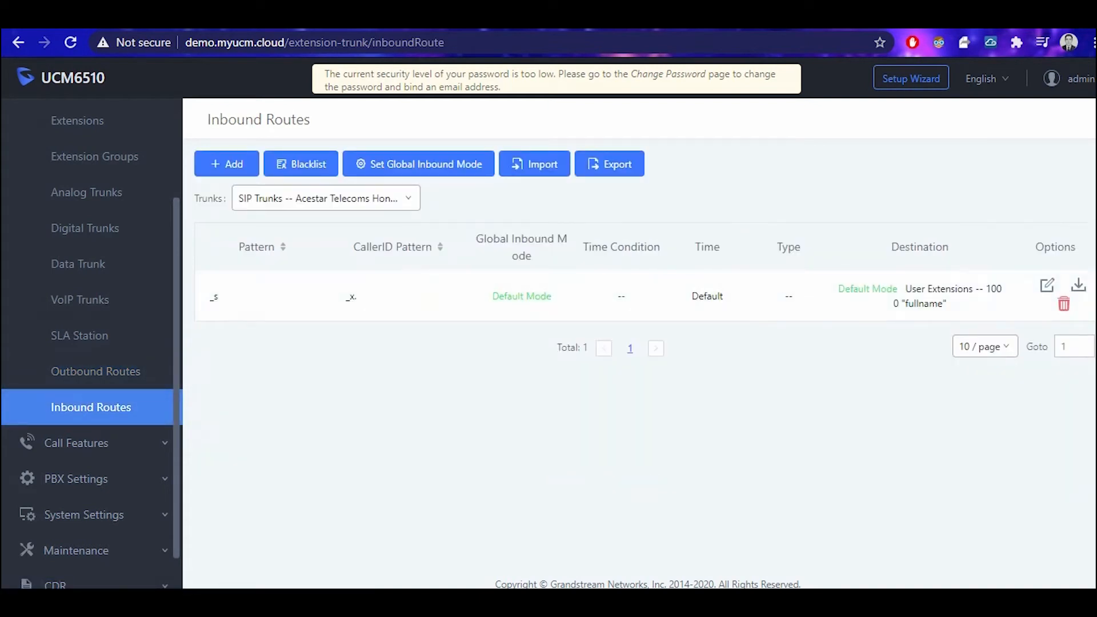
Look at the trunks available for inbound routes without changing it, then expand Call Features.
click(325, 197)
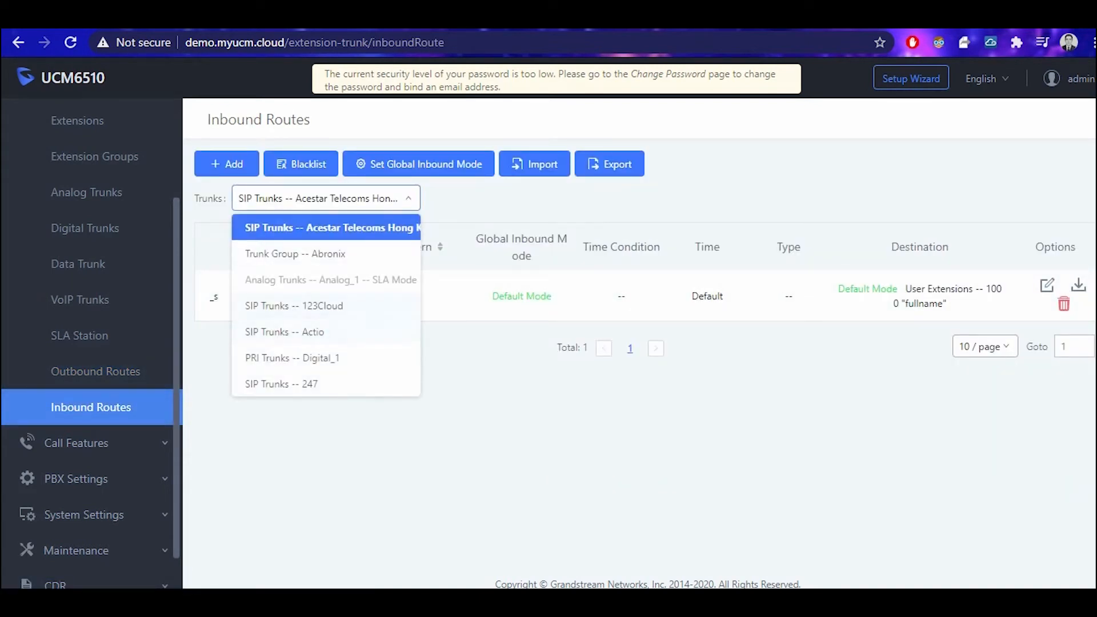
click(325, 198)
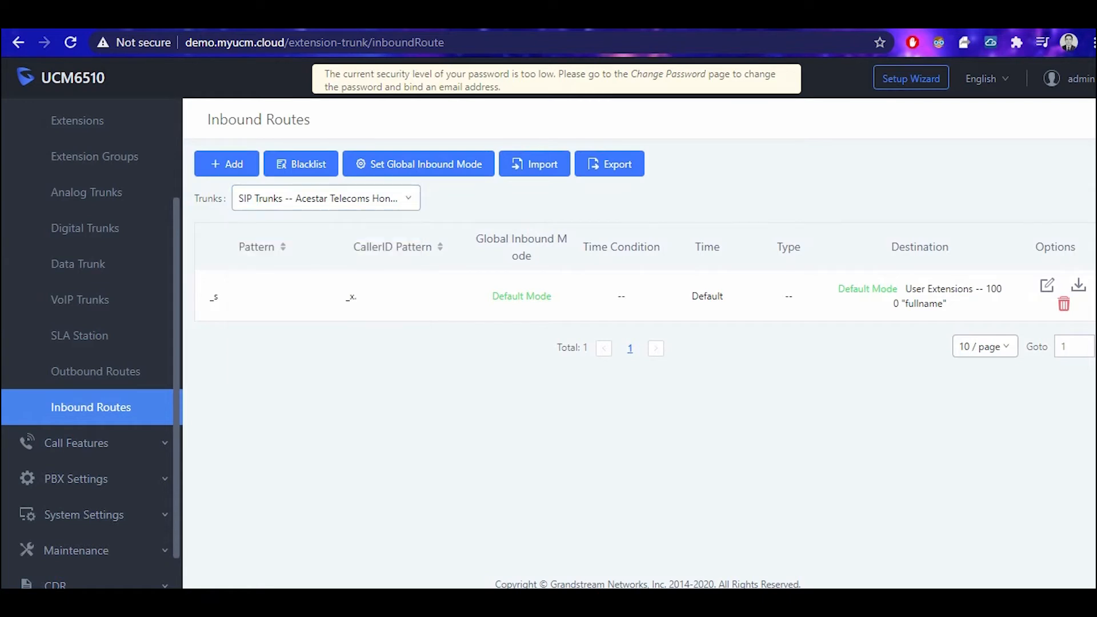
click(85, 442)
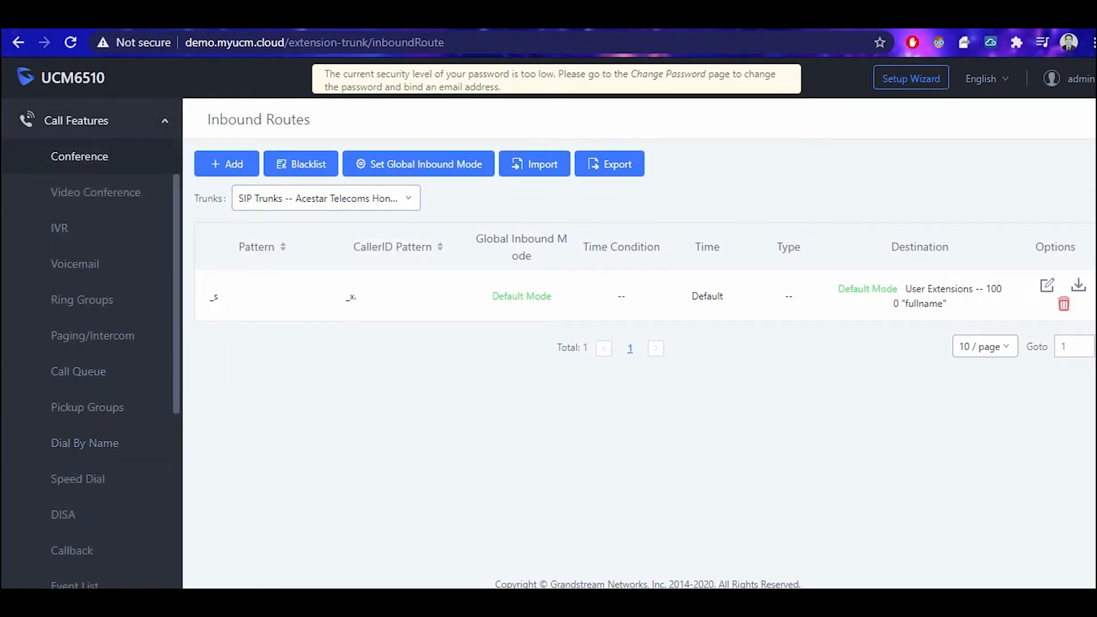
Browse the Conference and Video Conference room lists, then open the IVR list with IVR_7000.
click(80, 156)
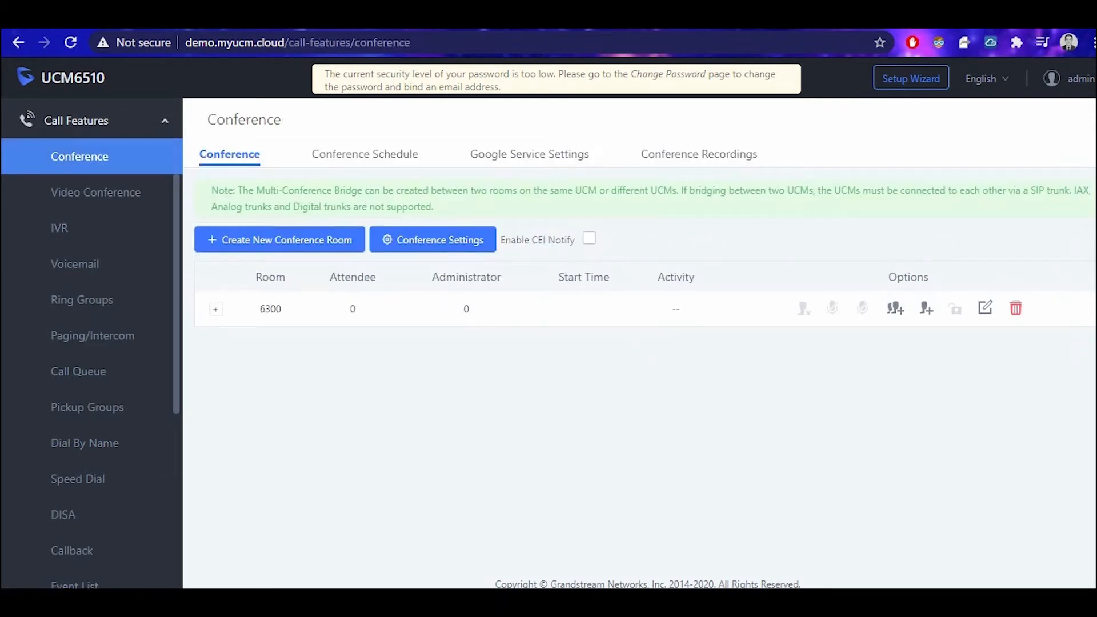
click(95, 193)
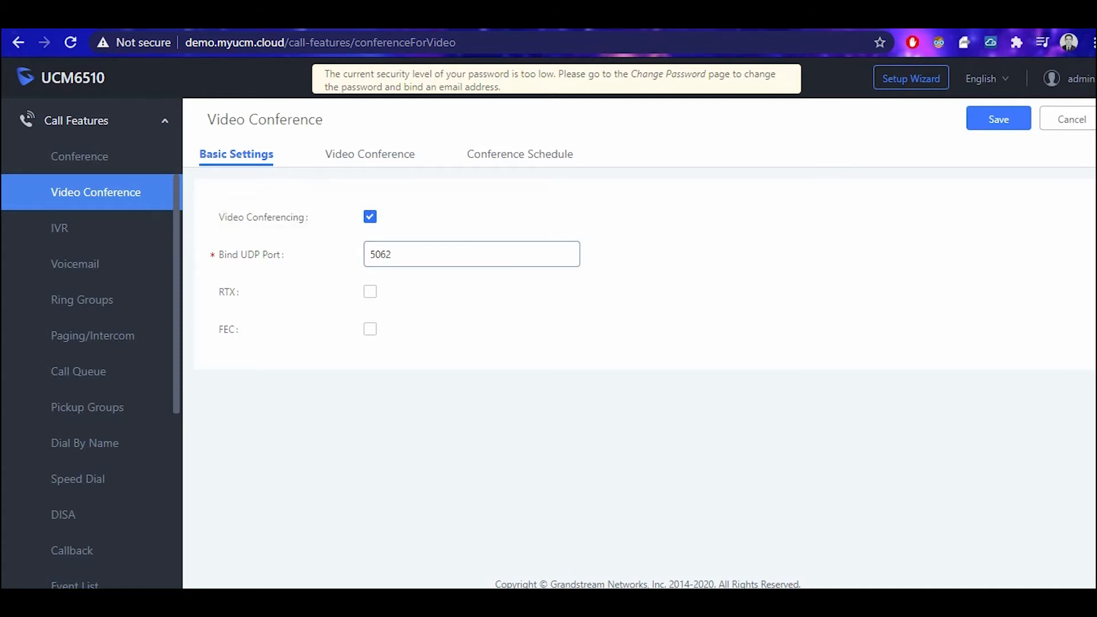
click(369, 154)
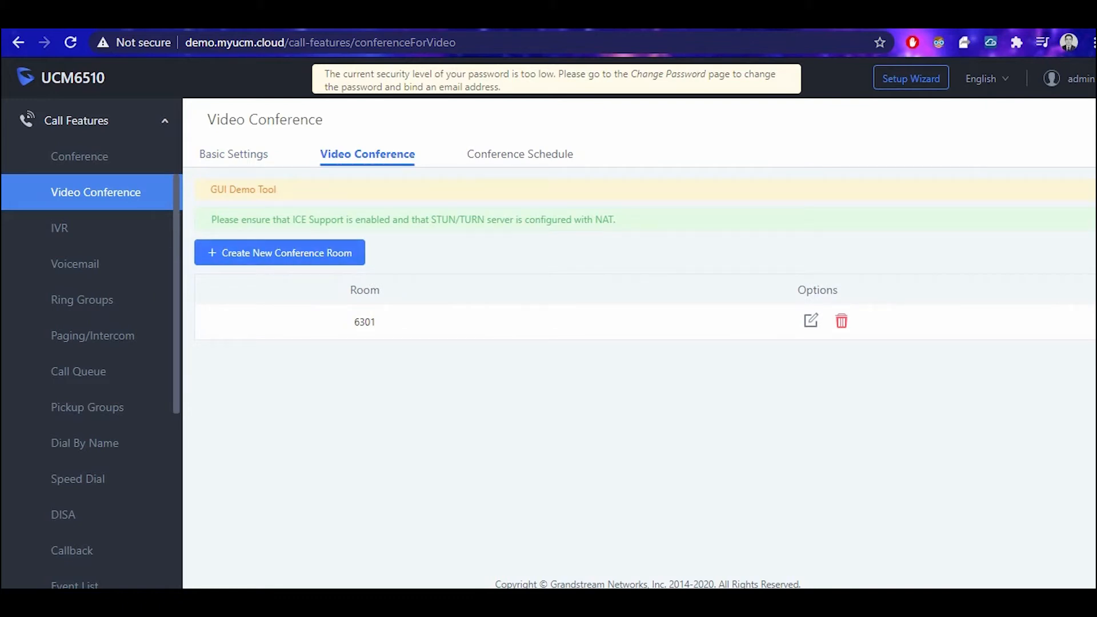
click(59, 228)
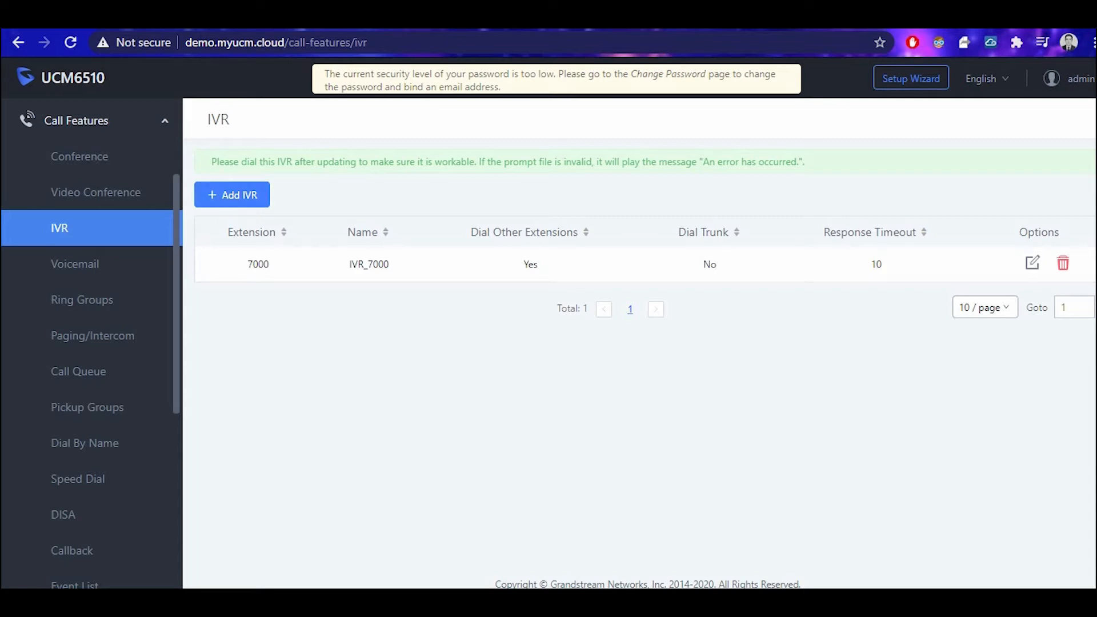
Scroll through the Voicemail settings, then open Ring Groups showing RingGroup_6400 on 6400.
click(74, 263)
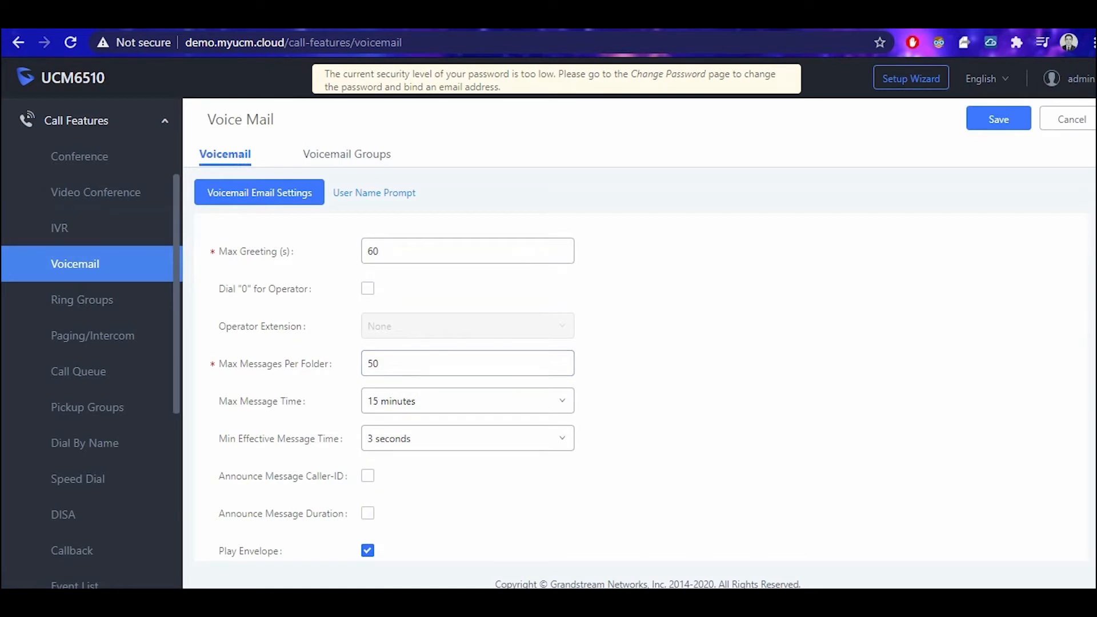
scroll(640, 371, down, 2)
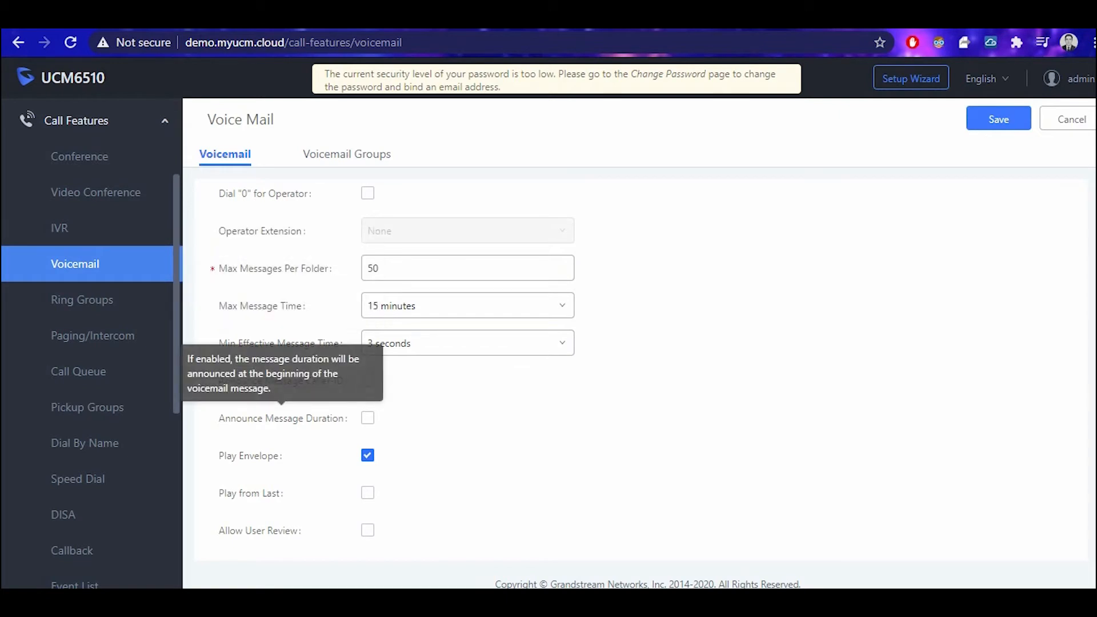
click(81, 299)
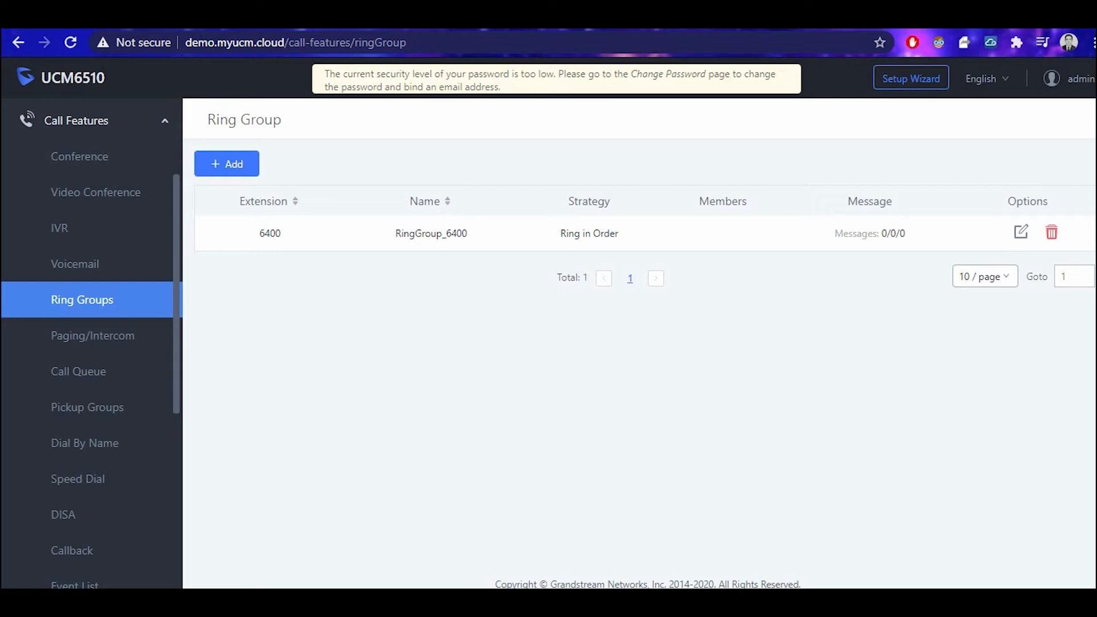
View Paging/Intercom and the Call Queue list, highlighting its Members and Strategy headings.
click(92, 335)
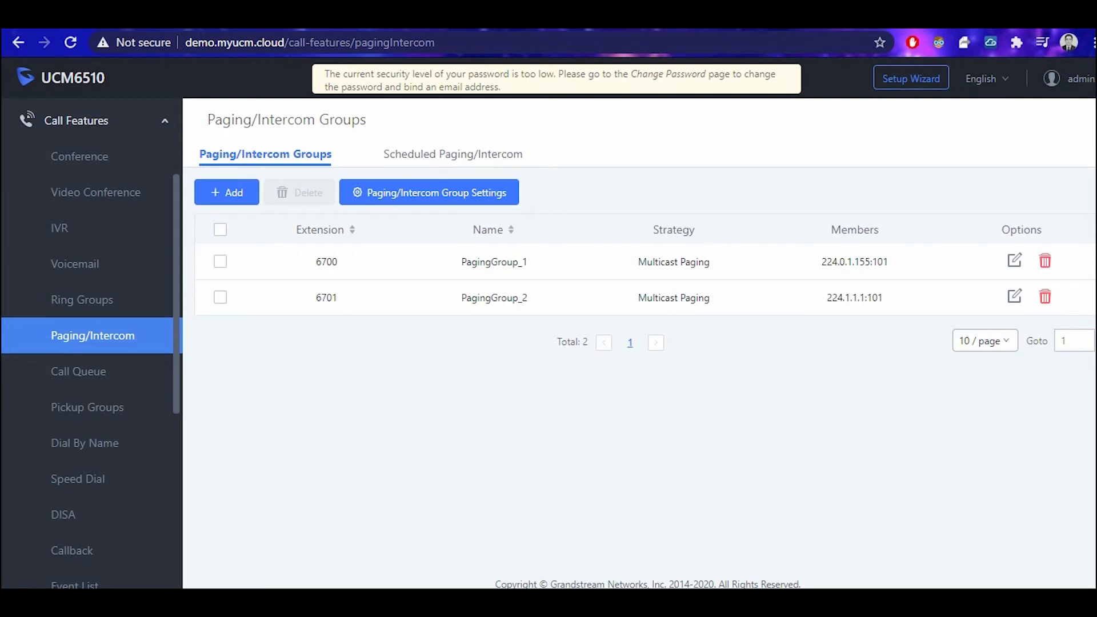
click(79, 371)
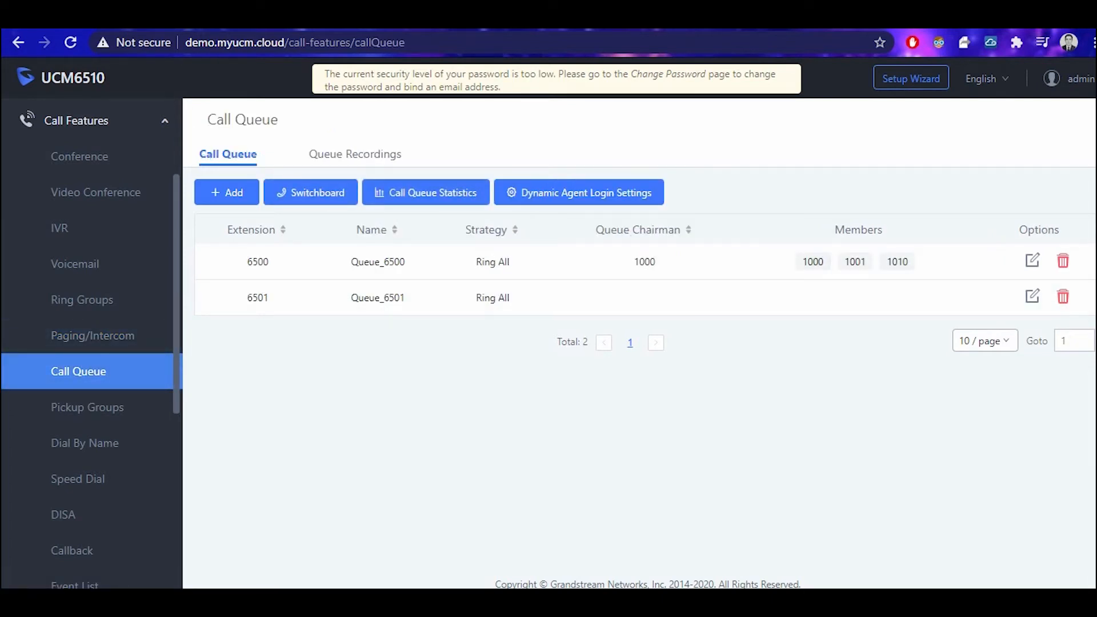
double_click(857, 230)
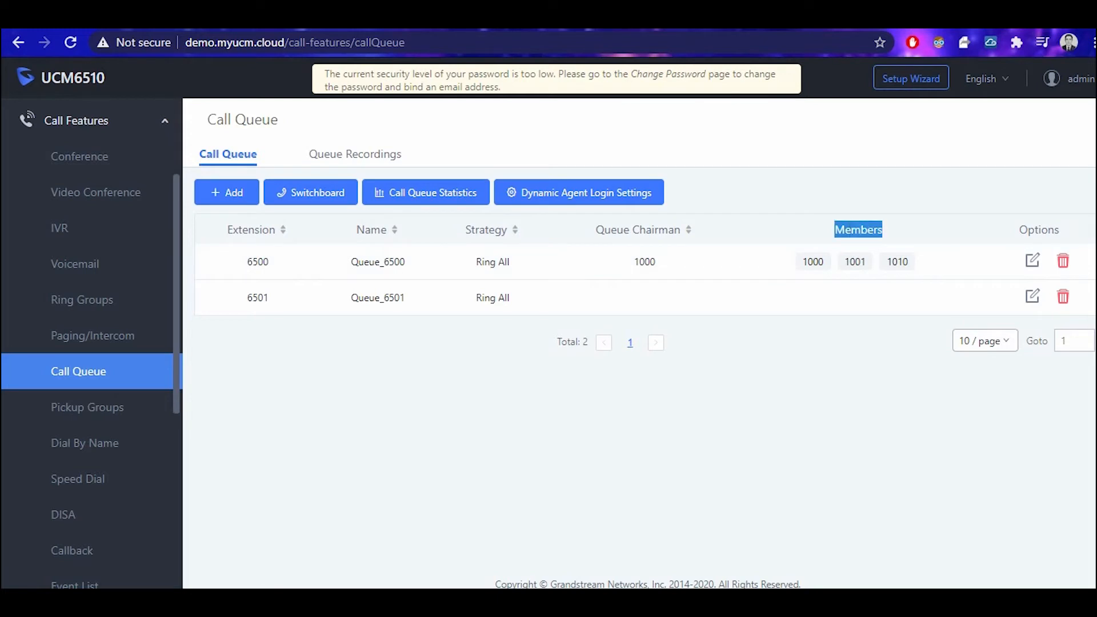
drag(464, 230, 512, 231)
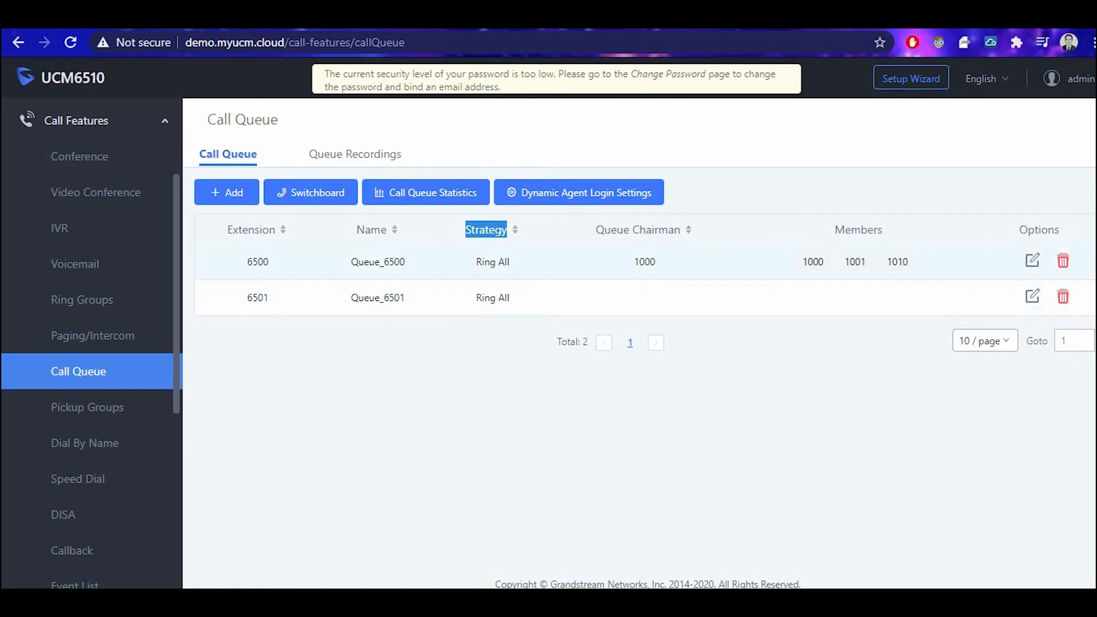
click(87, 406)
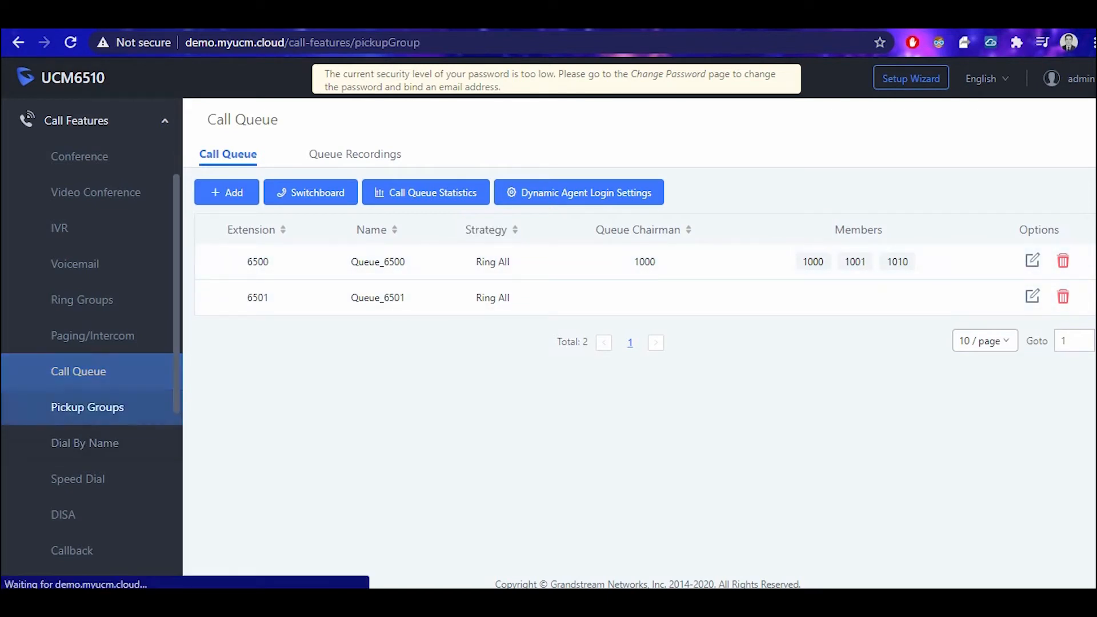
Review the Speed Dial list and select its default destination value 1000.
scroll(85, 374, down, 1)
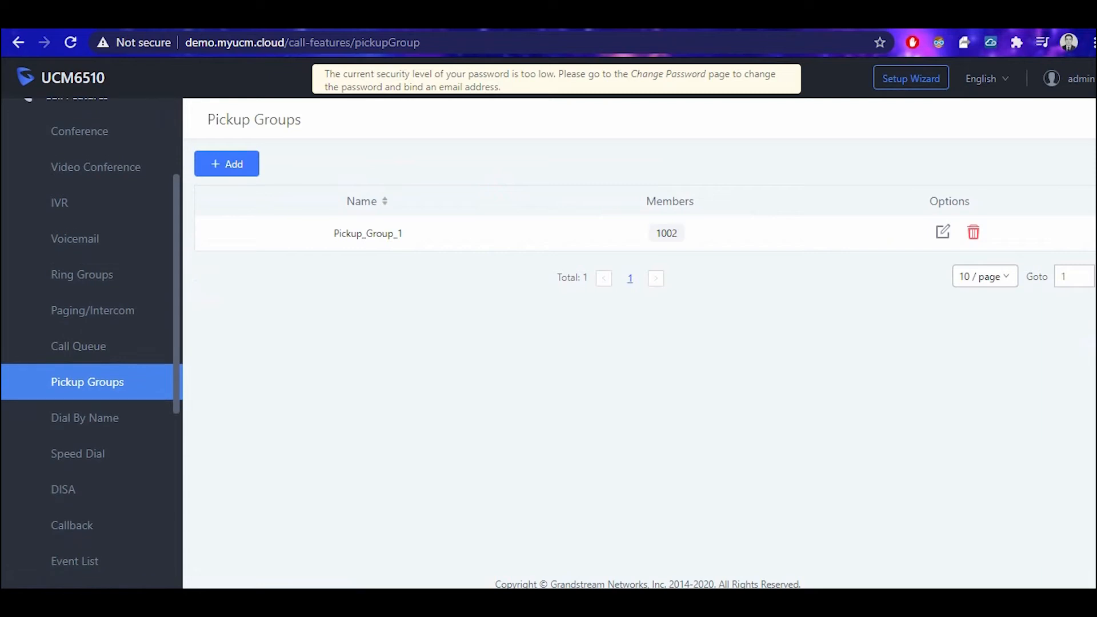
scroll(86, 374, up, 2)
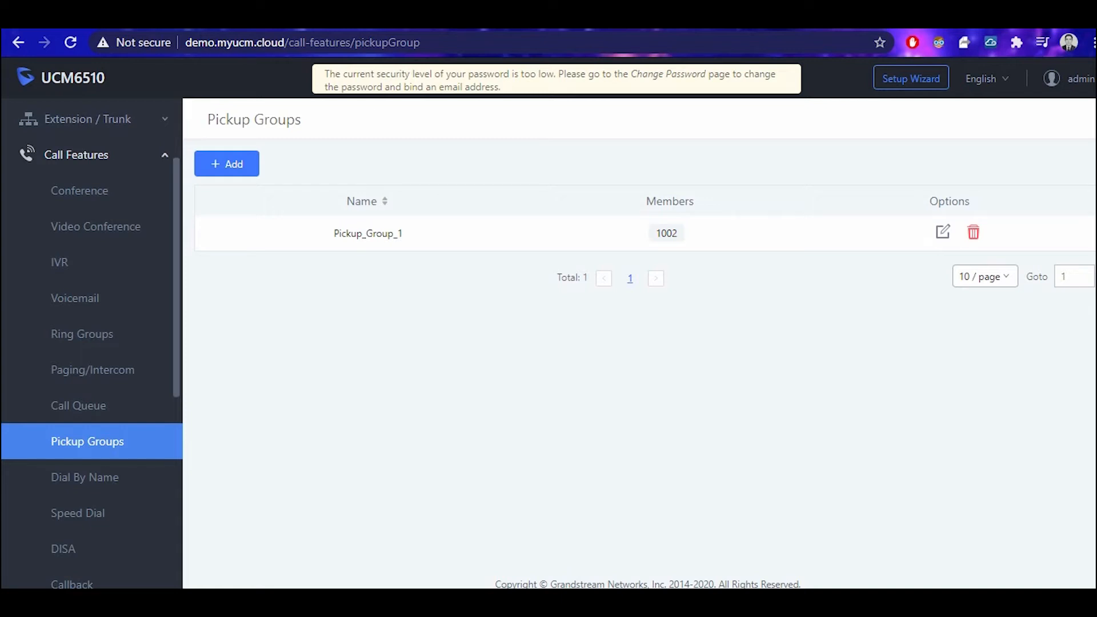
scroll(91, 342, down, 3)
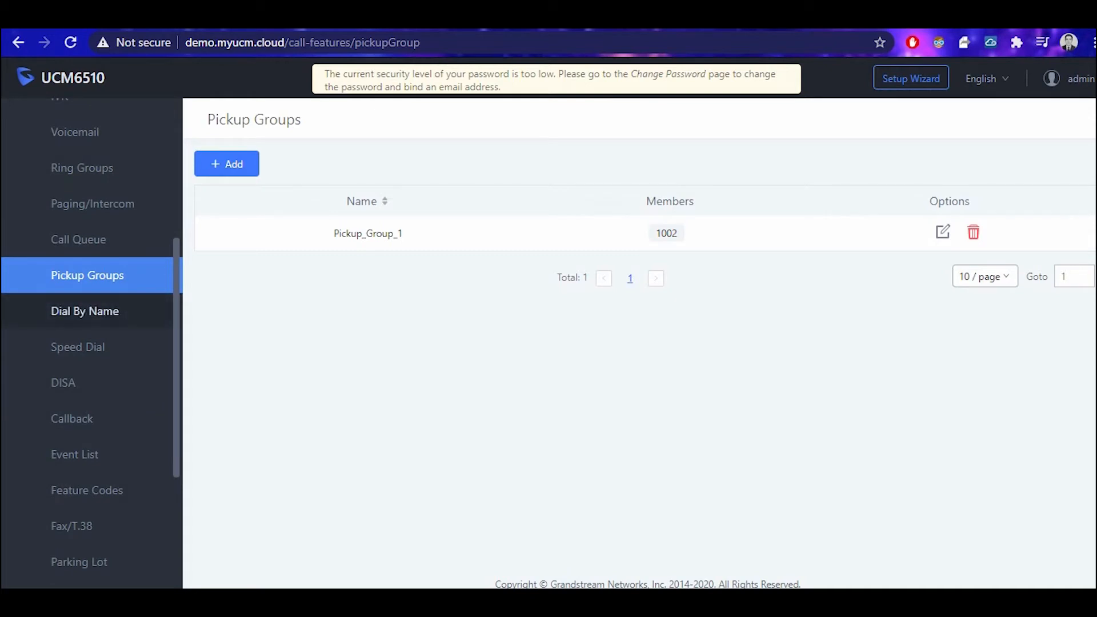
click(78, 347)
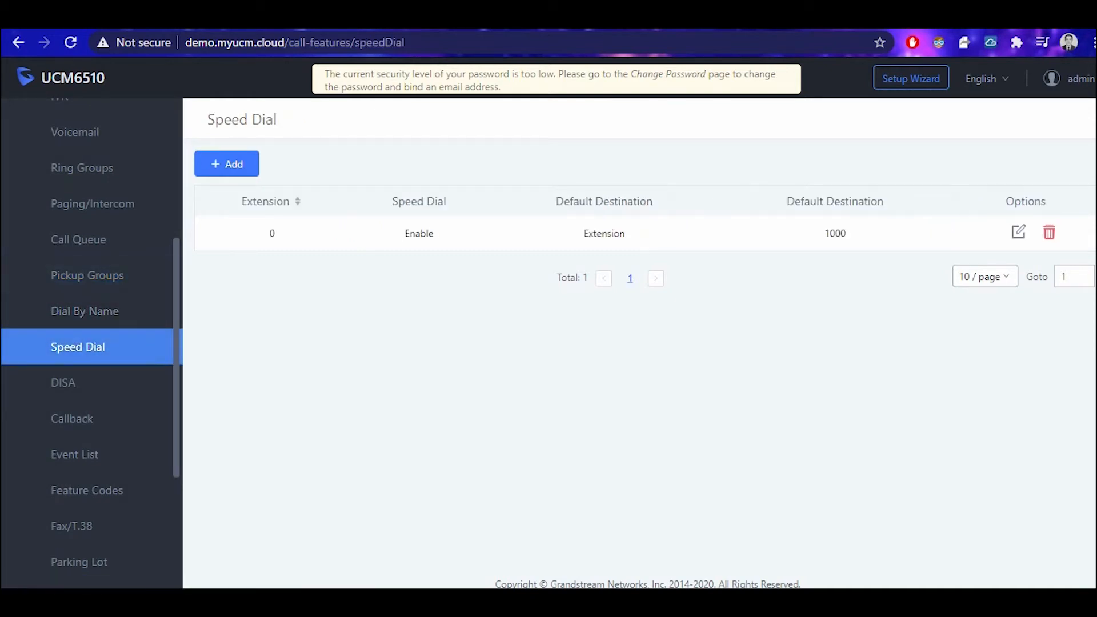
double_click(834, 233)
Look over the DISA and Callback lists, then go to Feature Codes.
click(63, 382)
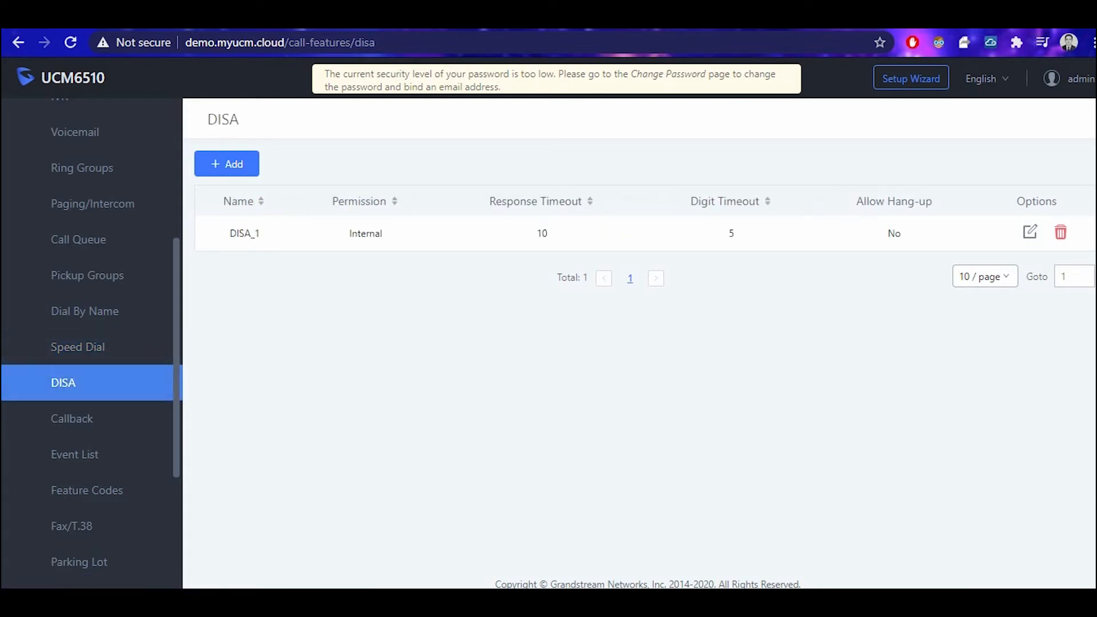
drag(206, 119, 238, 118)
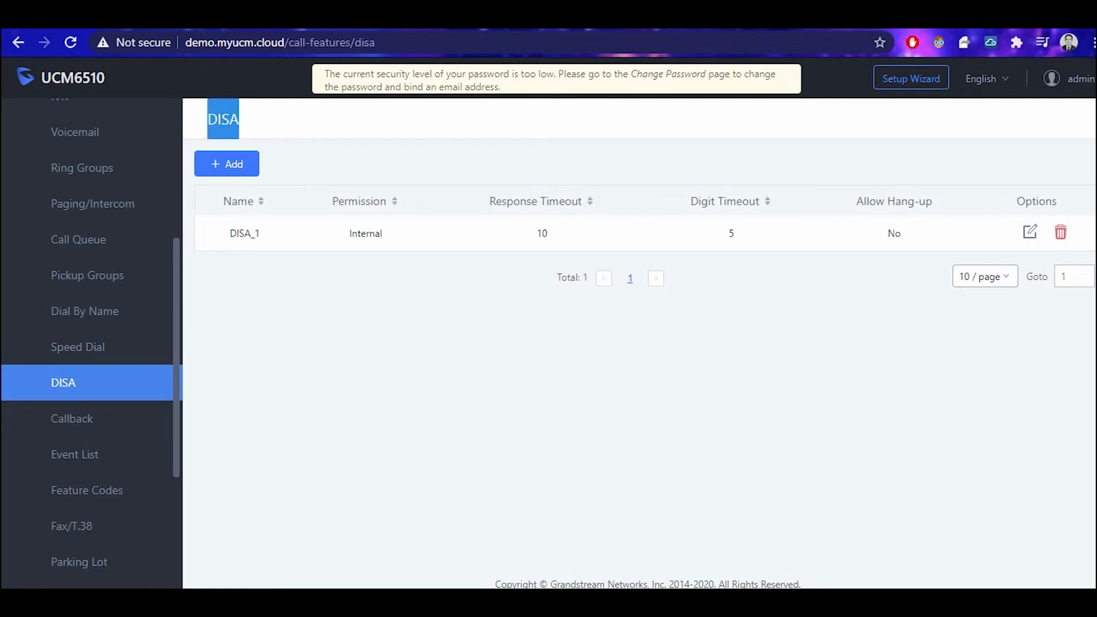
click(257, 120)
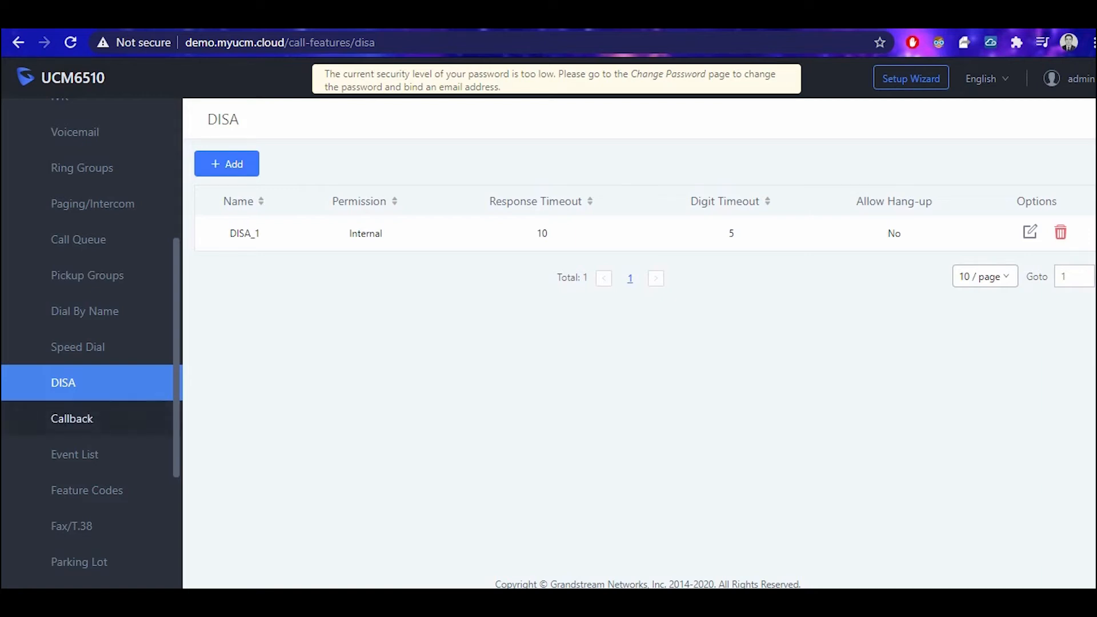
click(71, 418)
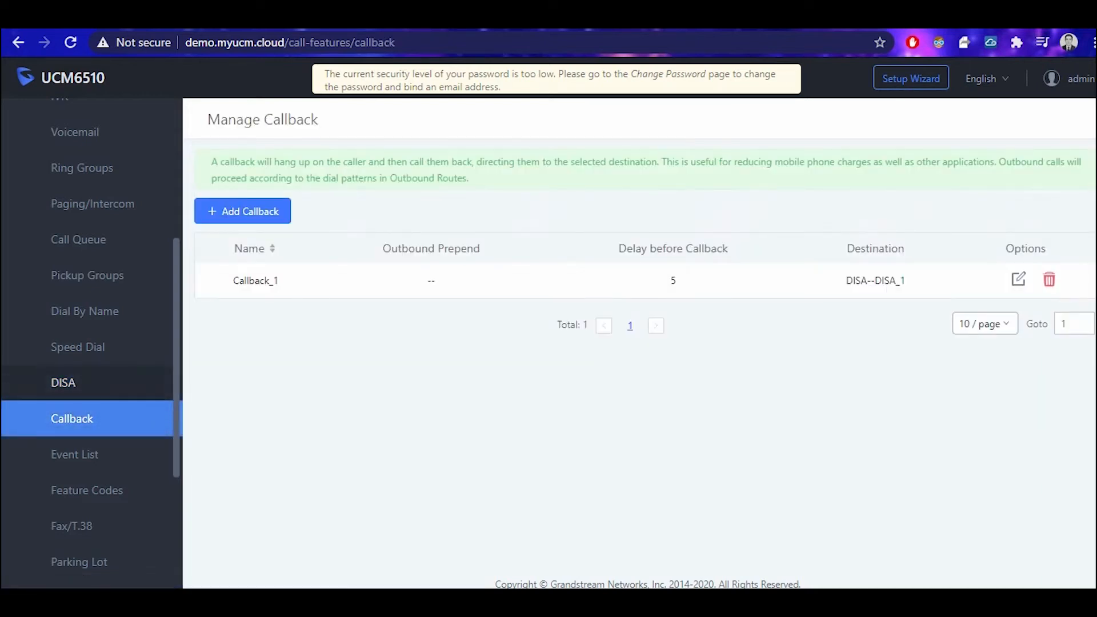
scroll(86, 415, down, 2)
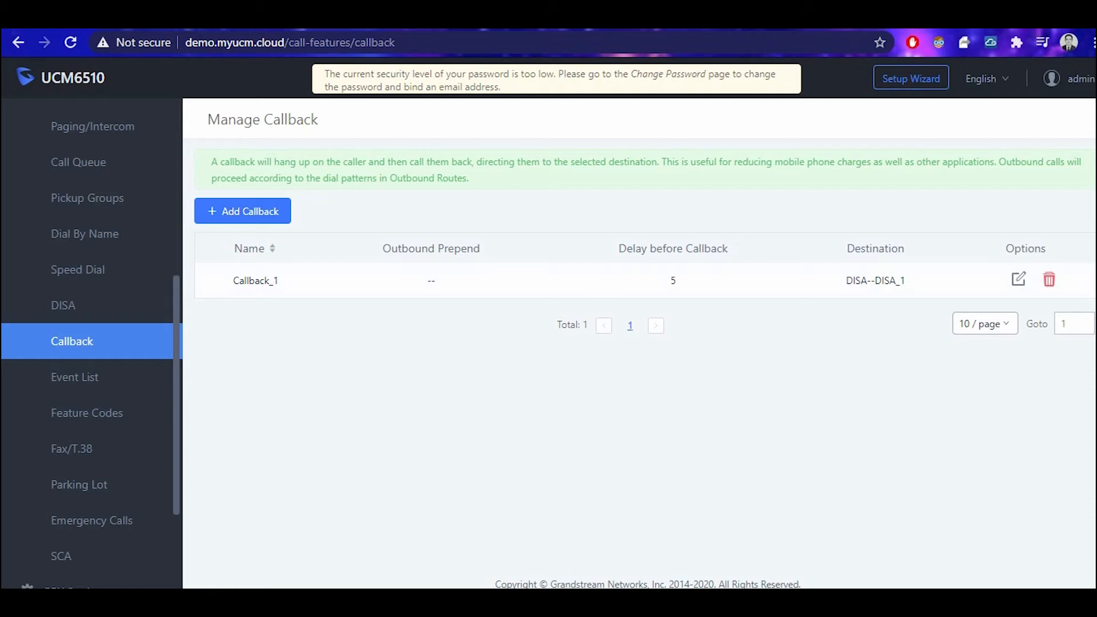
click(87, 413)
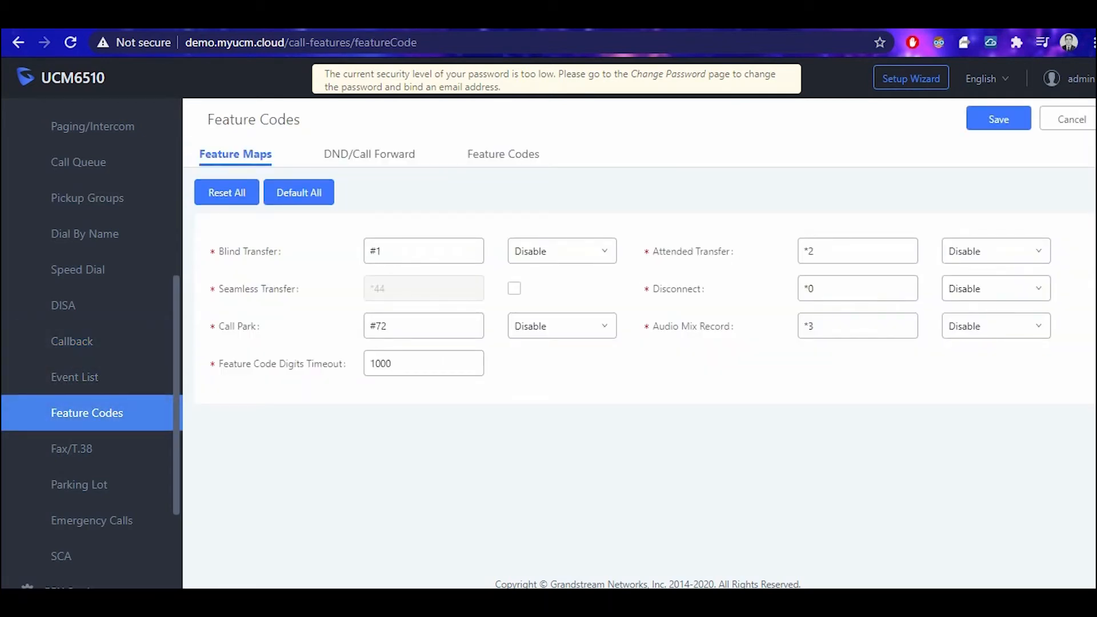
Inspect the Feature Codes tab, including Call Pickup on Ringing and Agent Pause *83.
click(502, 154)
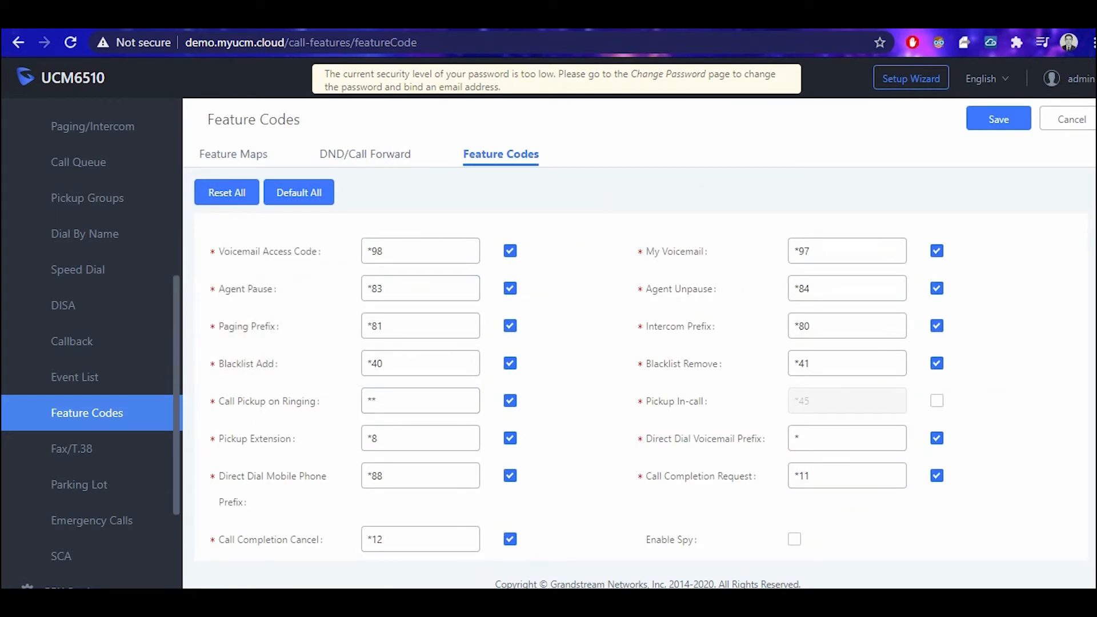
double_click(371, 401)
click(377, 401)
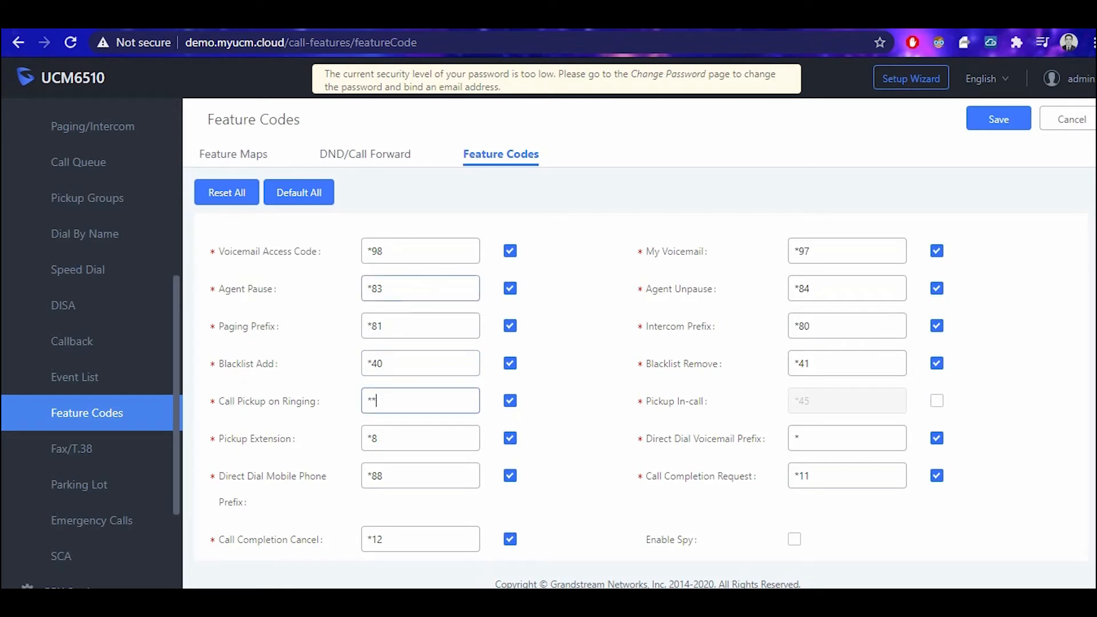
drag(385, 288, 366, 288)
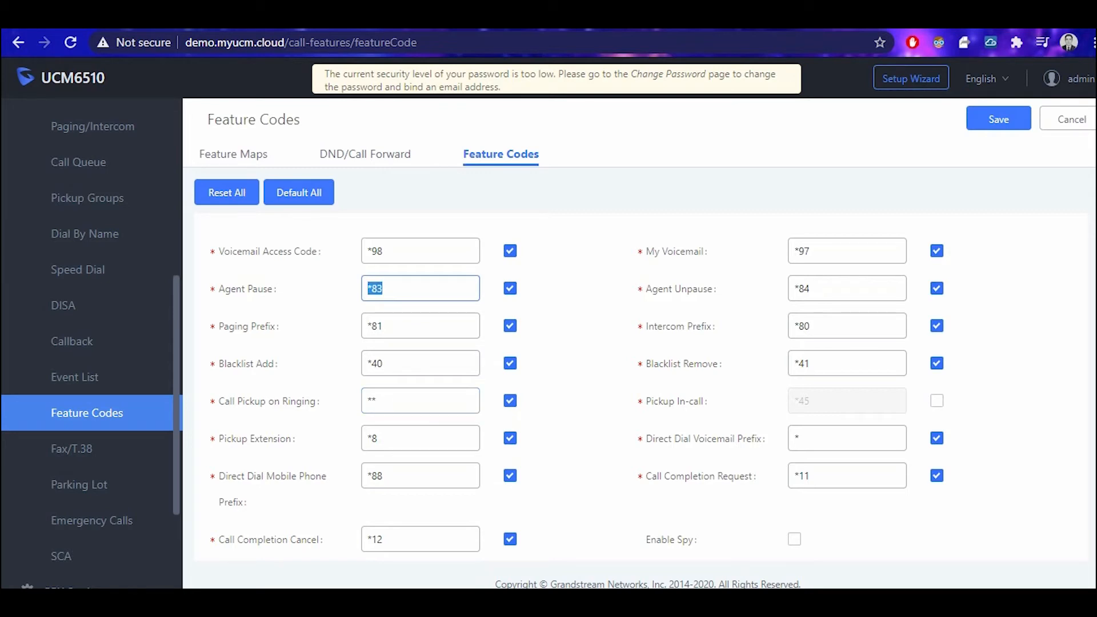
click(385, 288)
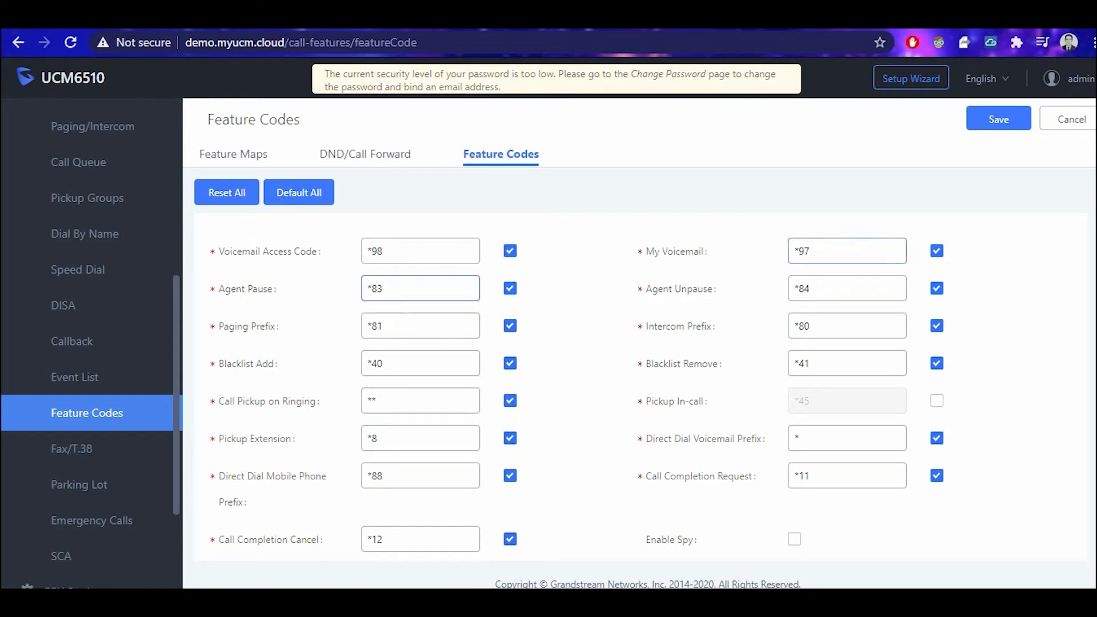
Review DND/Call Forward codes, noting no-answer activate *92 and unconditional deactivate *73.
click(365, 154)
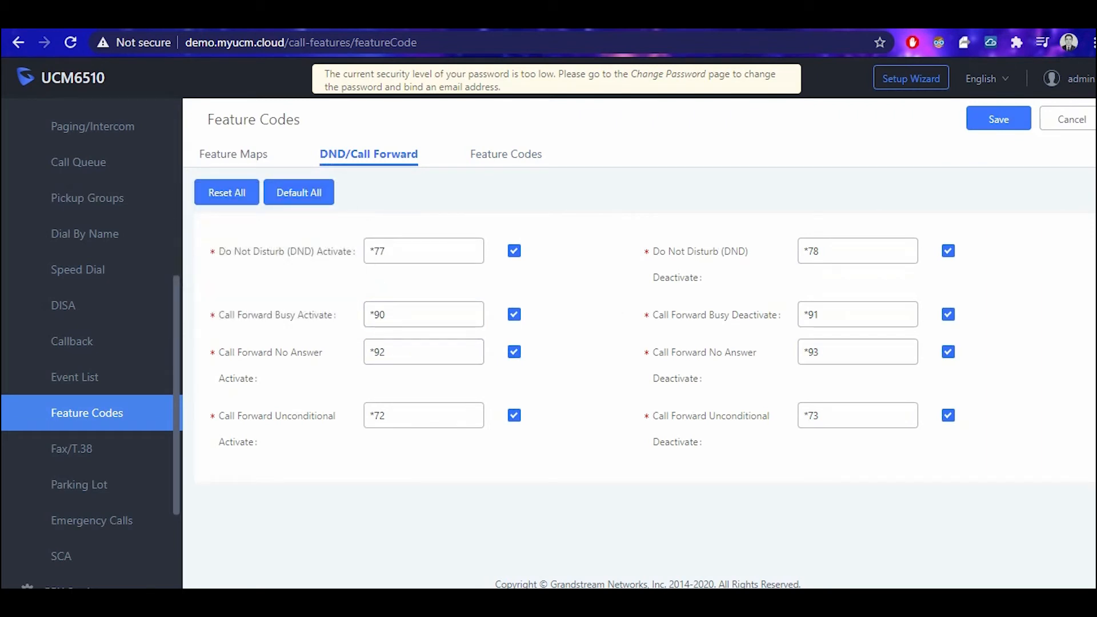
drag(224, 352, 302, 351)
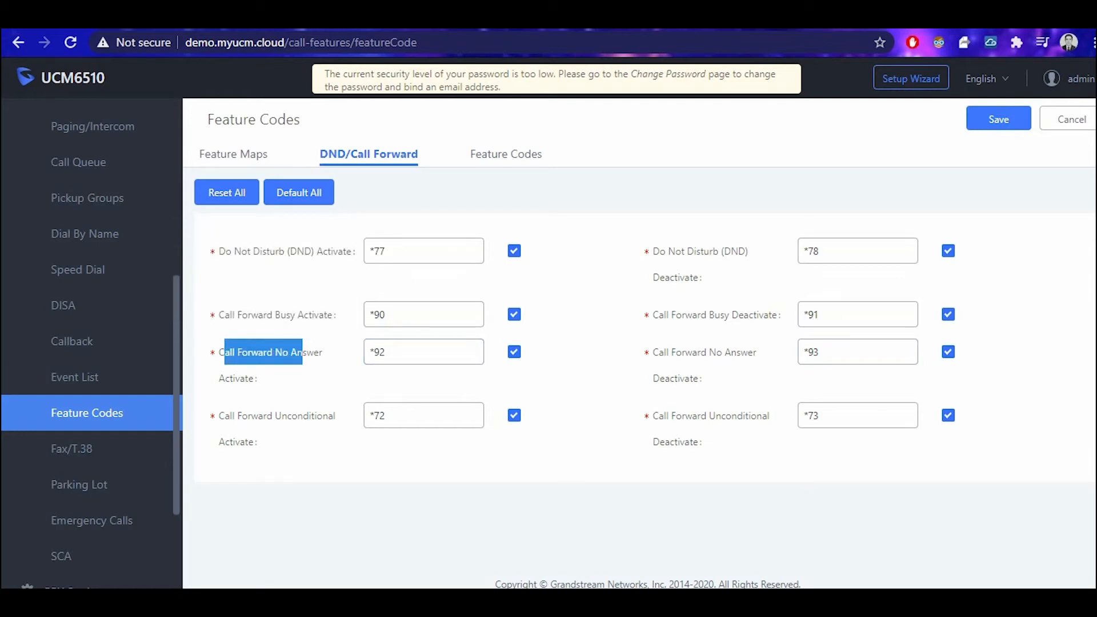
drag(394, 351, 368, 352)
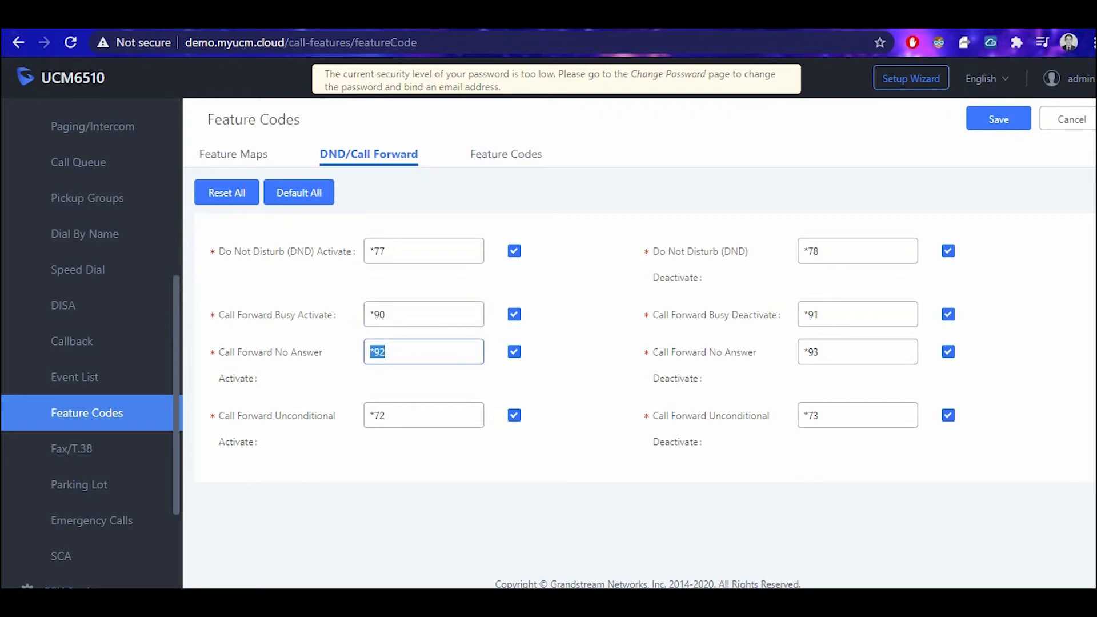
drag(834, 415, 766, 415)
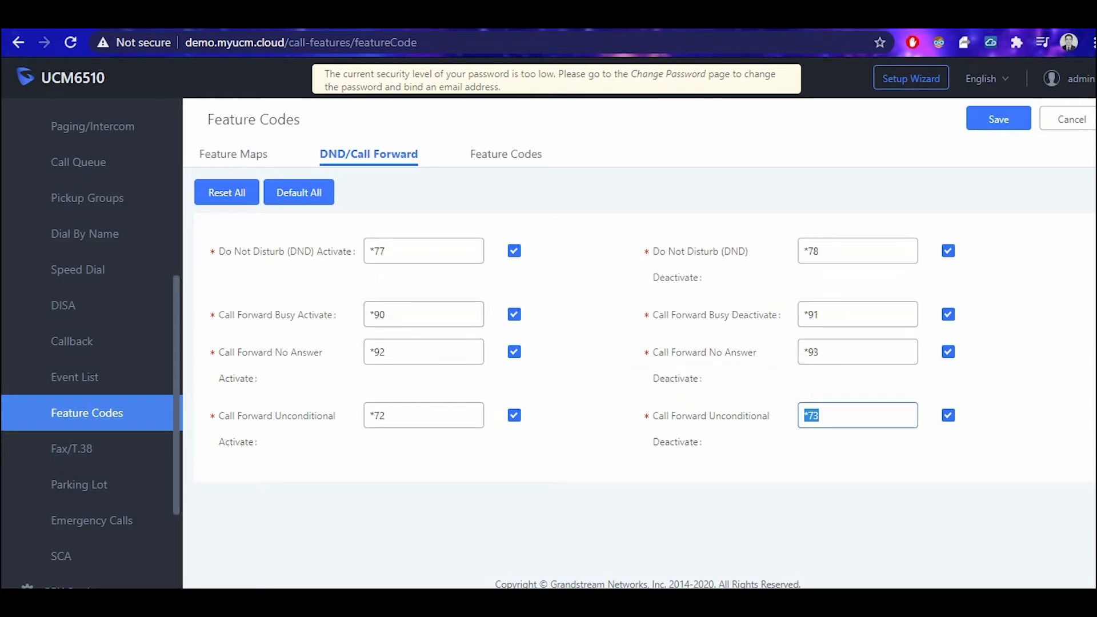
scroll(71, 449, down, 1)
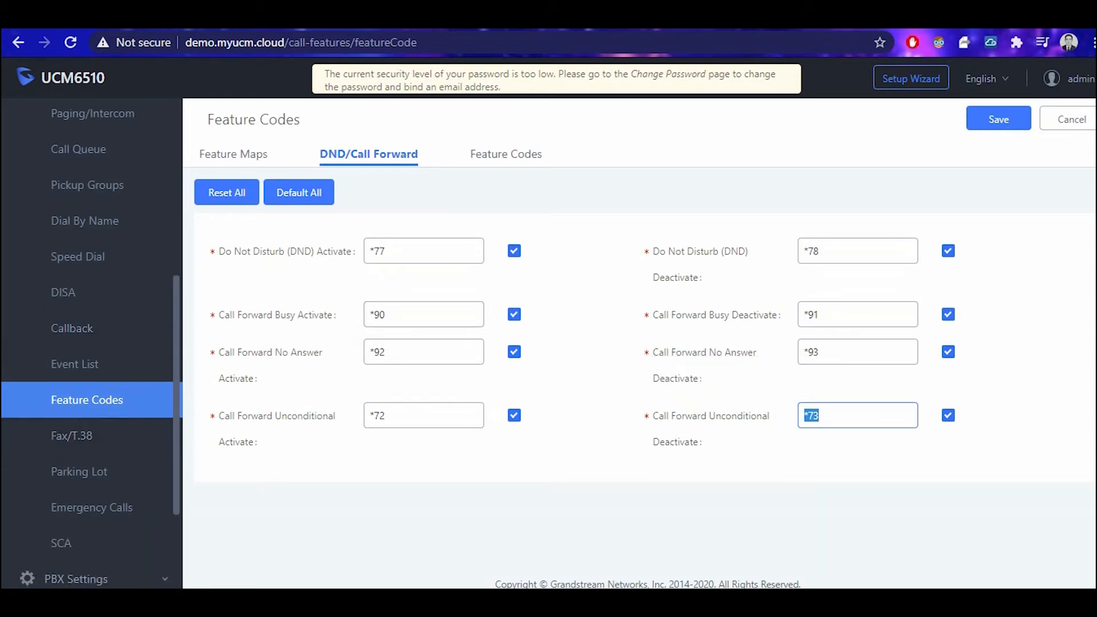
click(72, 407)
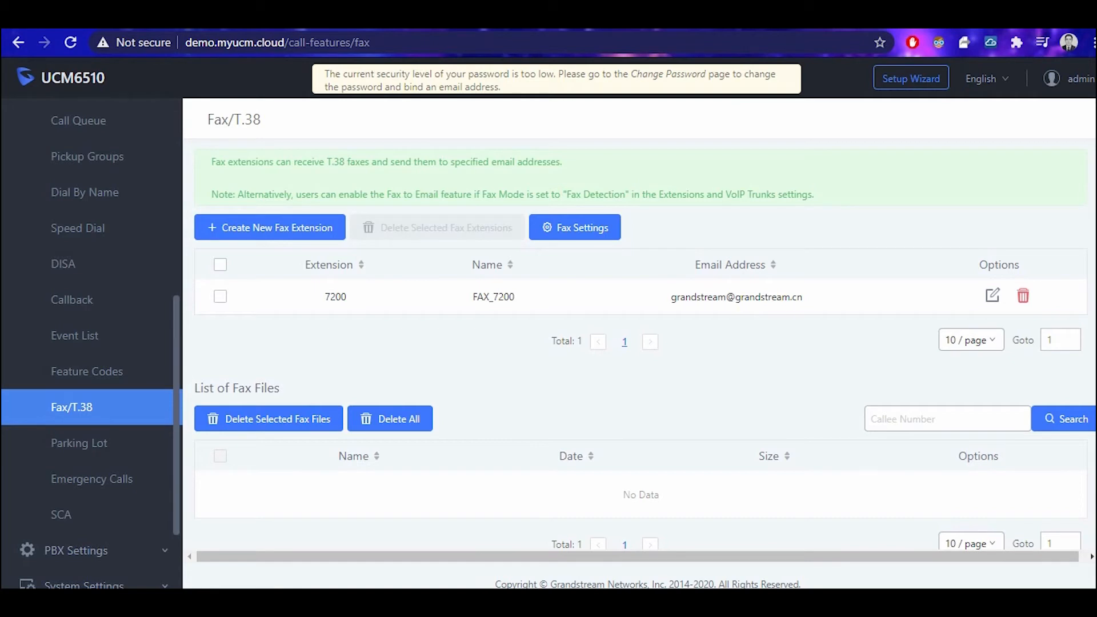
View the Parking Lot list, then the Emergency Calls list.
click(79, 443)
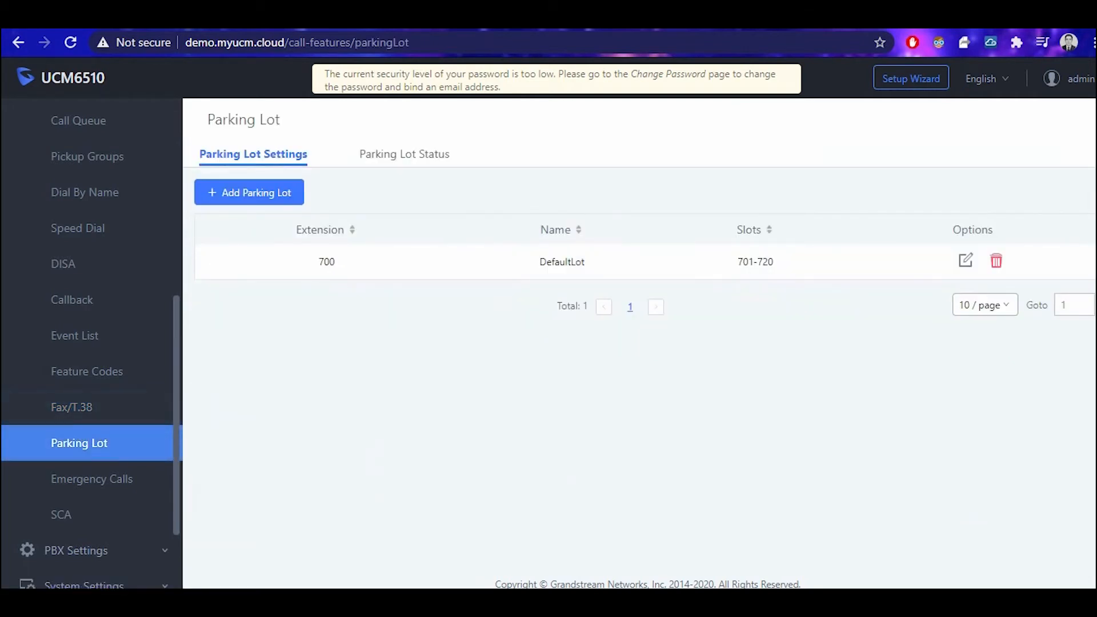
click(91, 478)
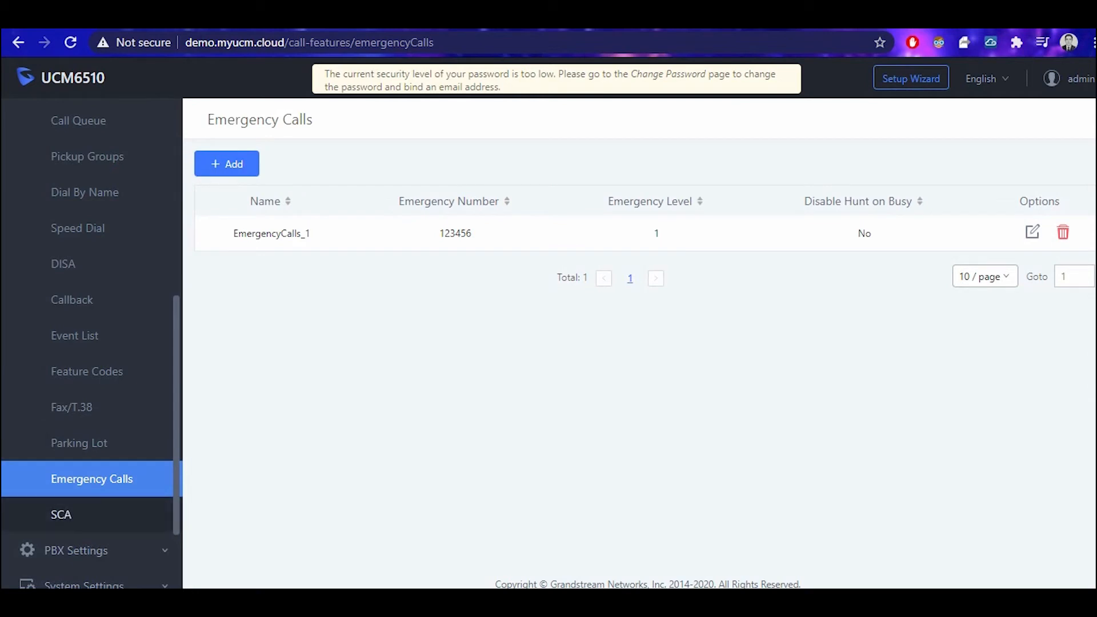
scroll(74, 526, up, 4)
scroll(74, 514, down, 6)
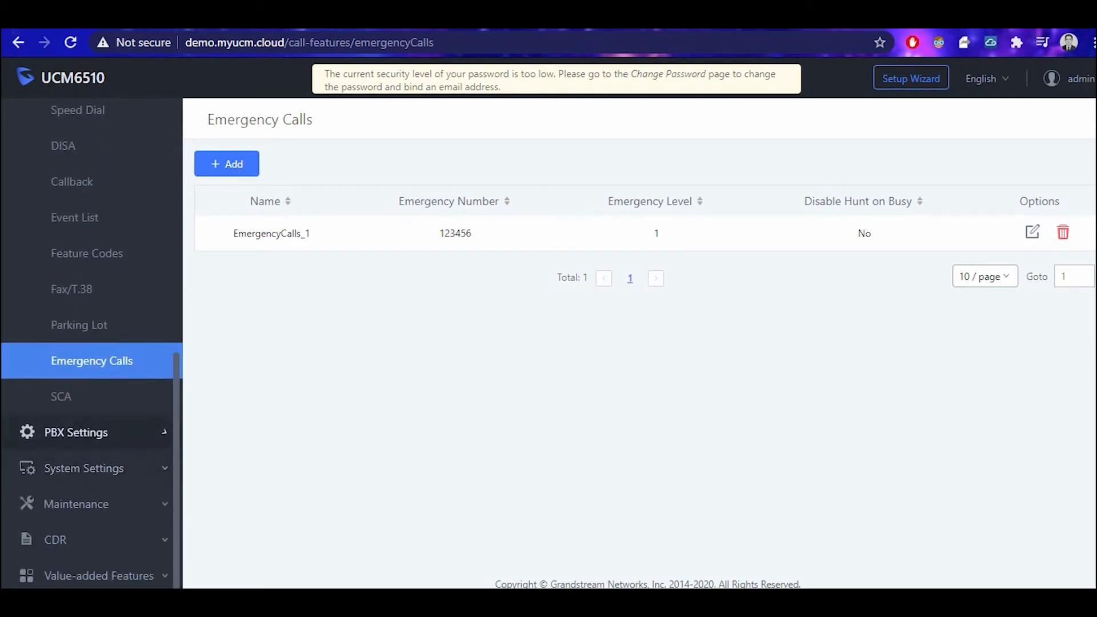
Expand PBX Settings and open General Settings with Ring Timeout 60.
click(86, 432)
scroll(86, 423, down, 7)
scroll(85, 343, up, 2)
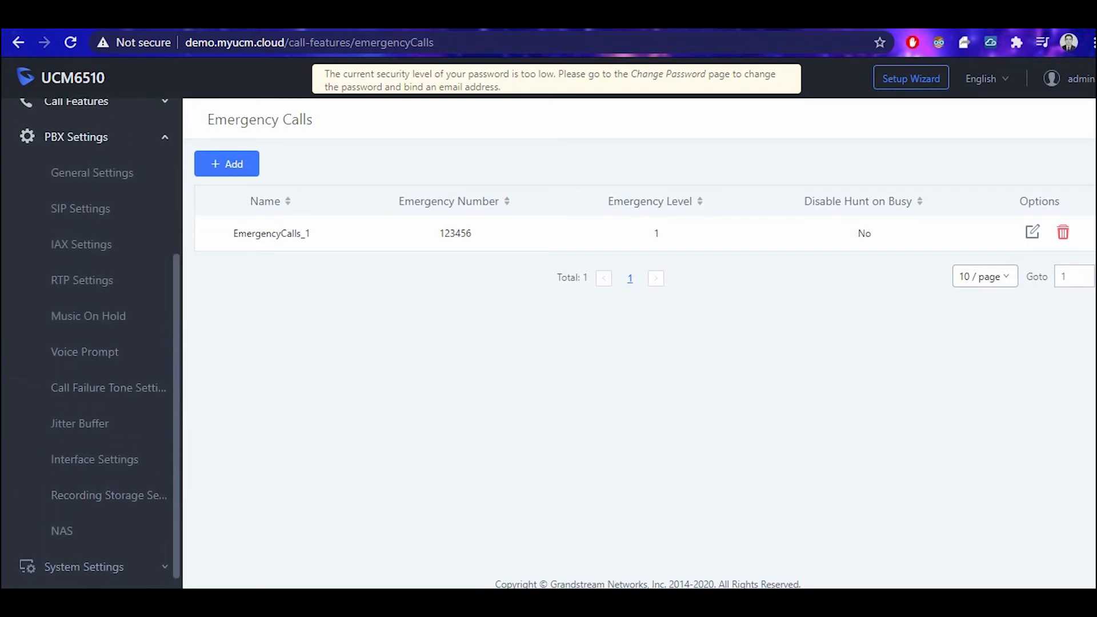
click(92, 184)
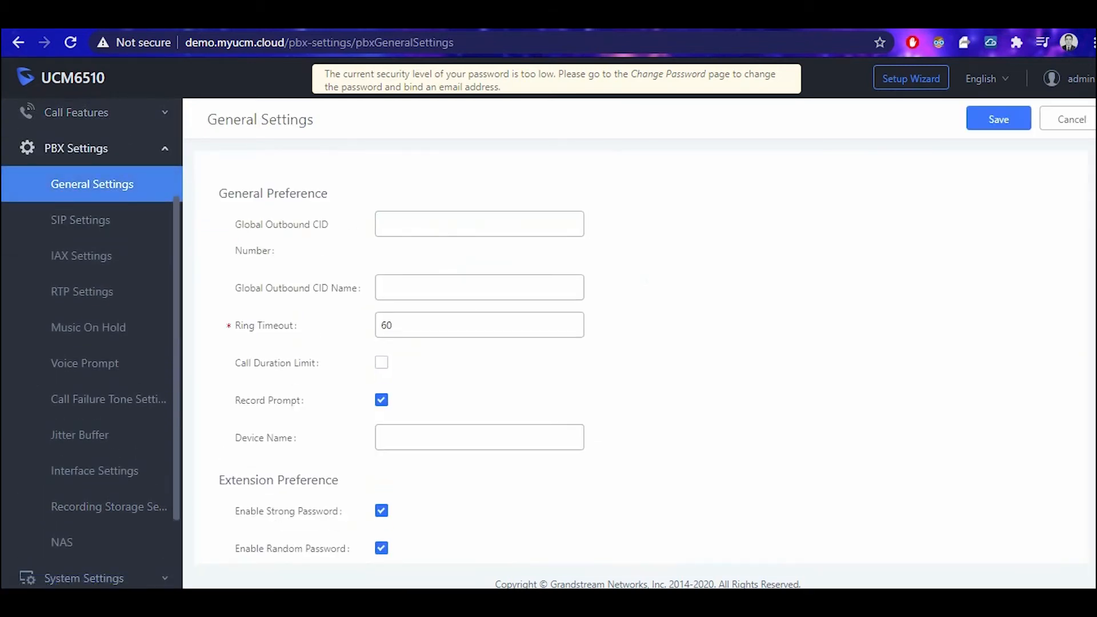
Open SIP Settings and select the Bind UDP Port value 5060.
scroll(639, 342, down, 6)
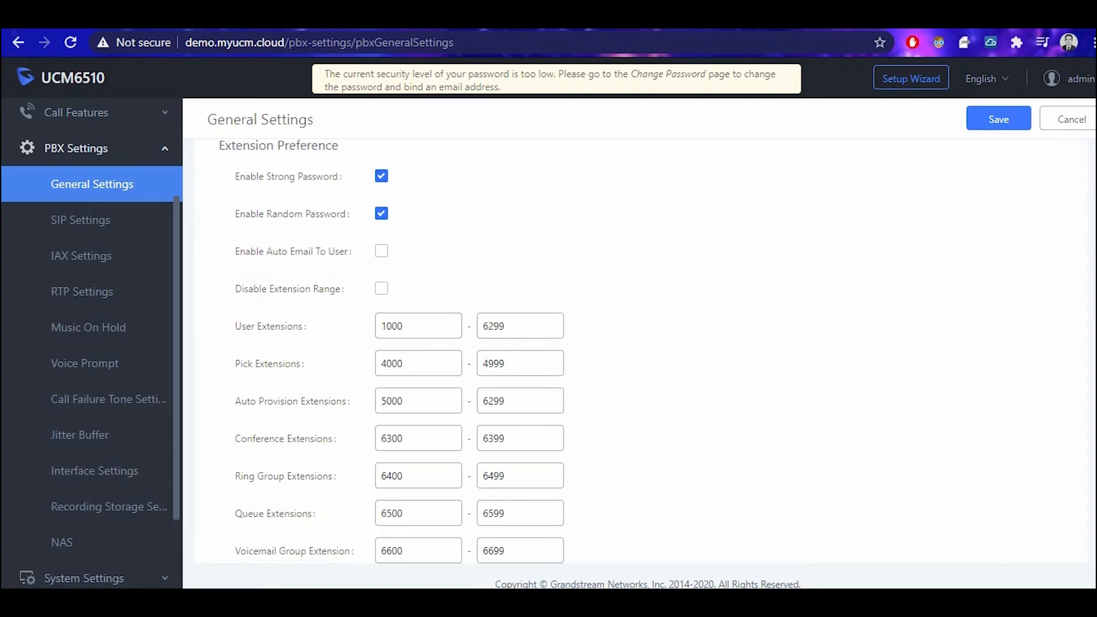
click(81, 220)
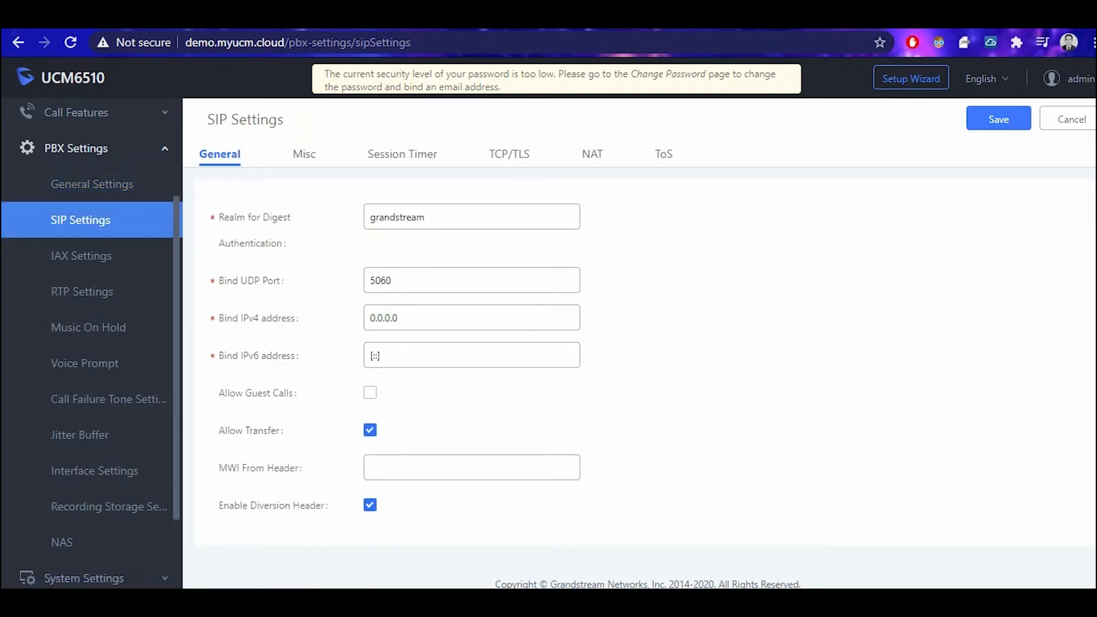
mouse_move(250, 280)
click(251, 280)
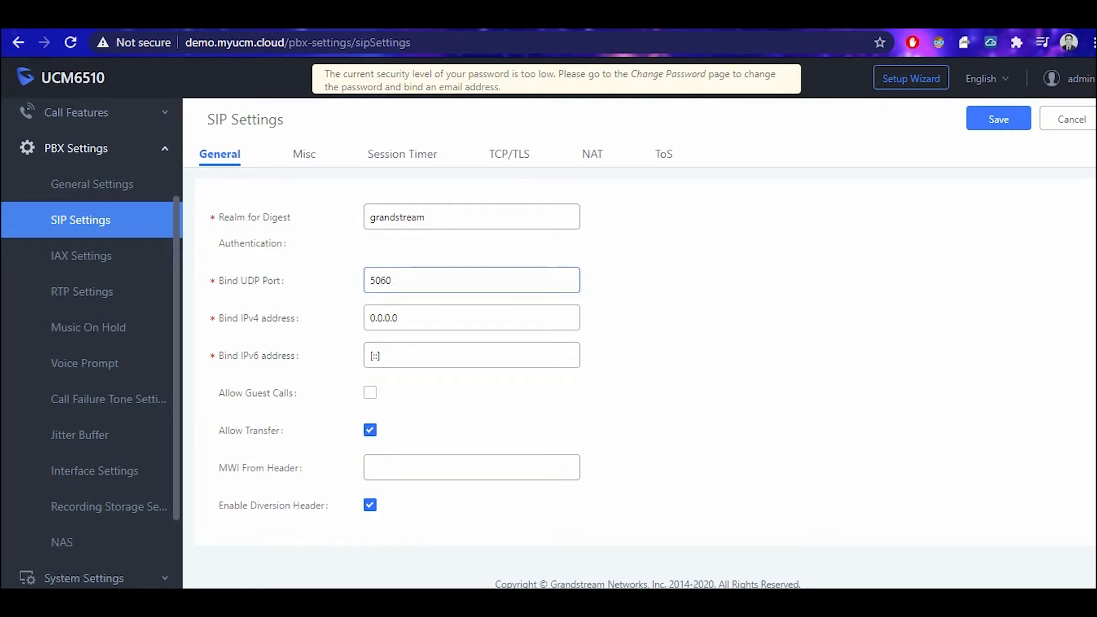
key(ctrl+a)
On the NAT tab, select External UDP Port 5060 and focus the External Host field.
click(592, 154)
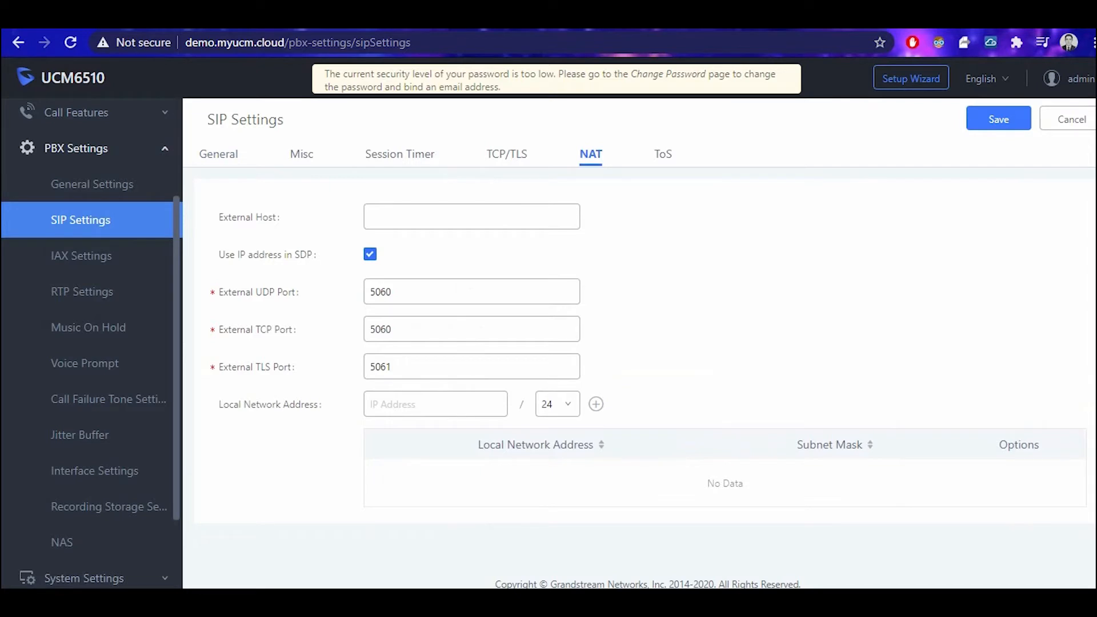
click(392, 291)
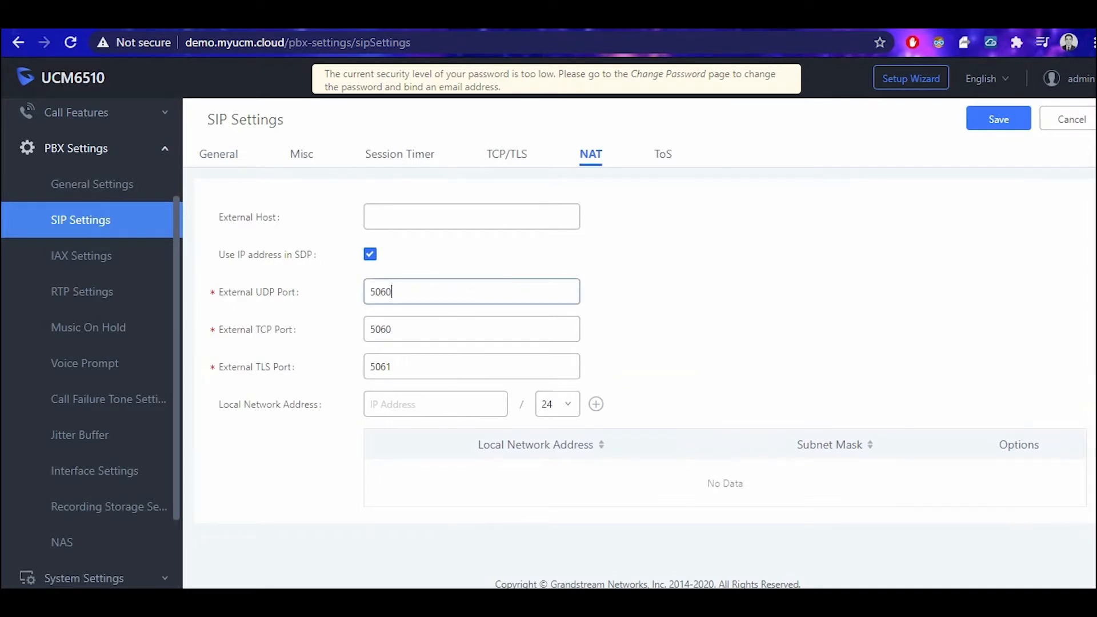
key(ctrl+a)
click(393, 291)
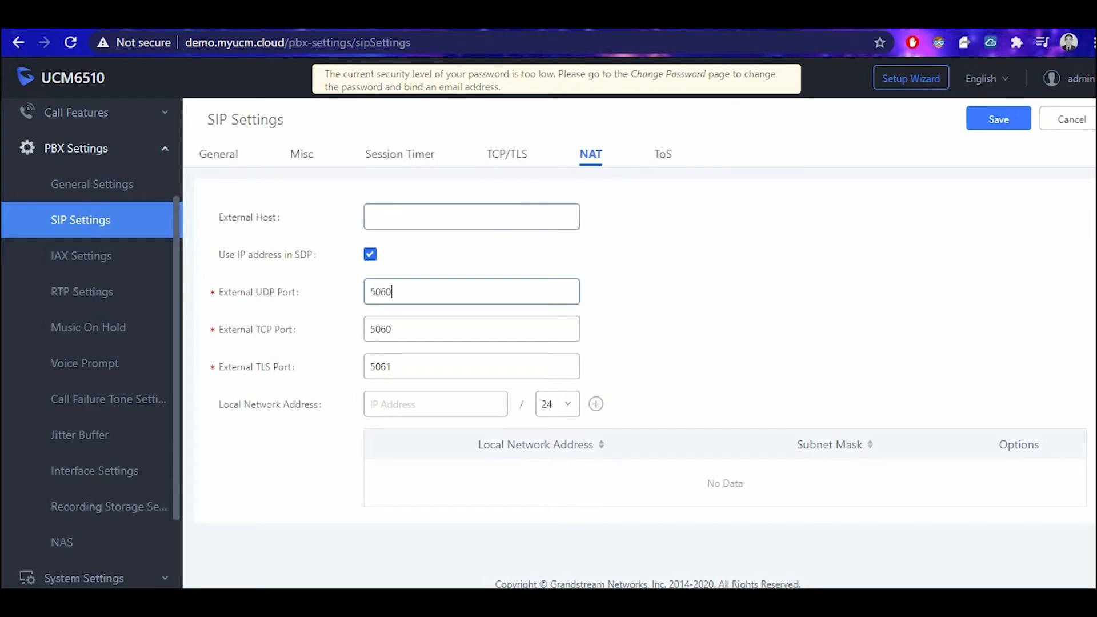
key(ctrl+a)
click(394, 217)
Point out the empty Local Network Address setting and its IP entry.
mouse_move(248, 217)
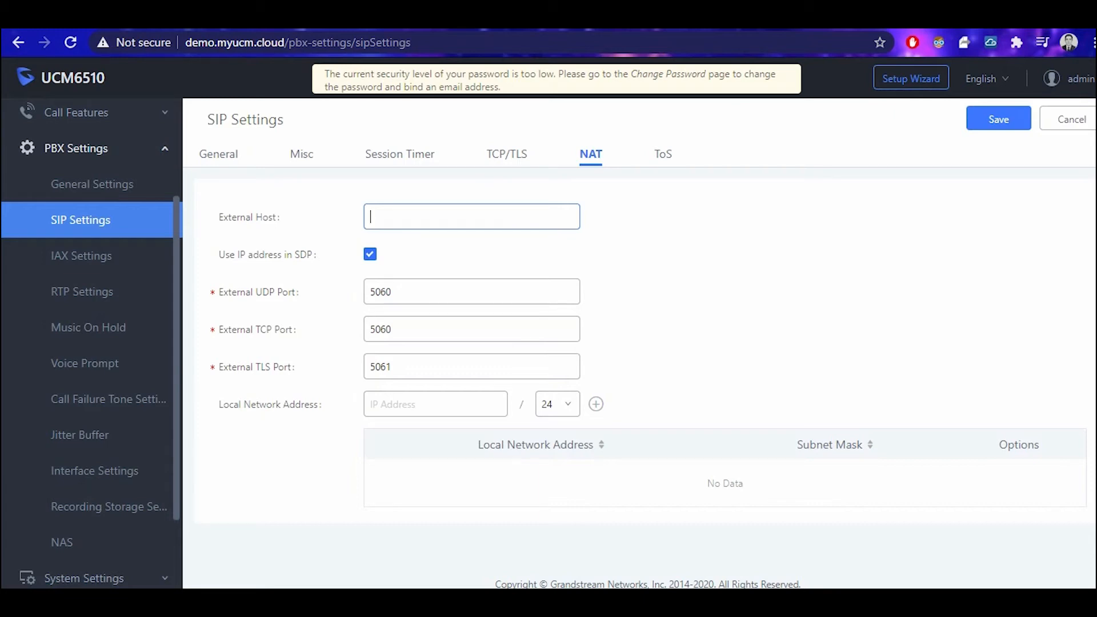
drag(223, 404, 304, 403)
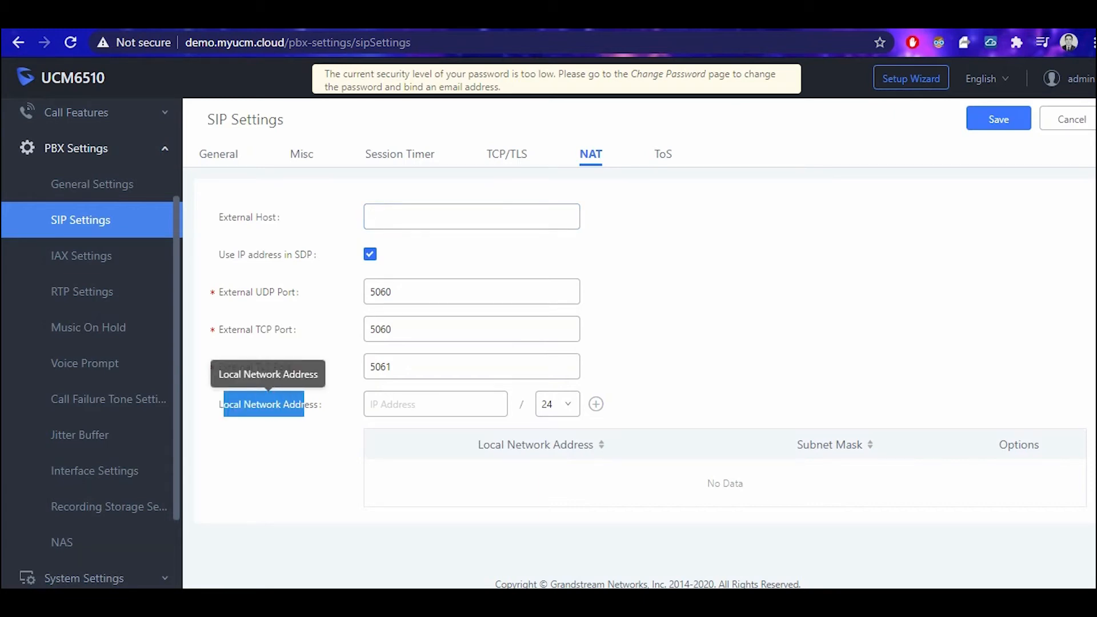
click(422, 404)
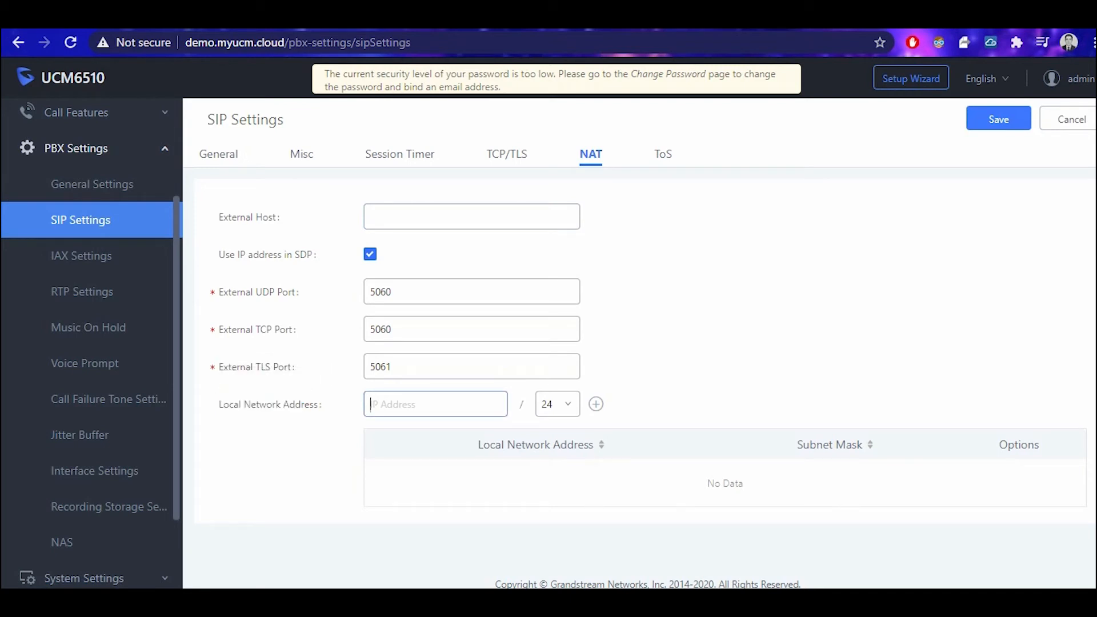
click(82, 291)
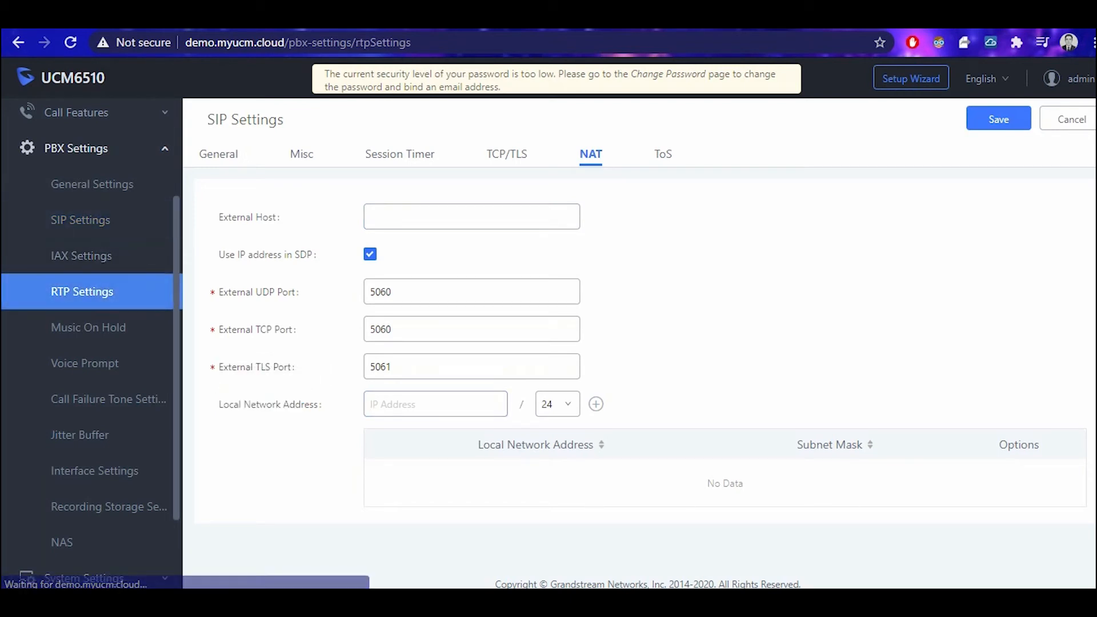
Highlight the RTP Start and End port values, 10000 and 20000.
drag(395, 217, 365, 217)
drag(395, 254, 365, 254)
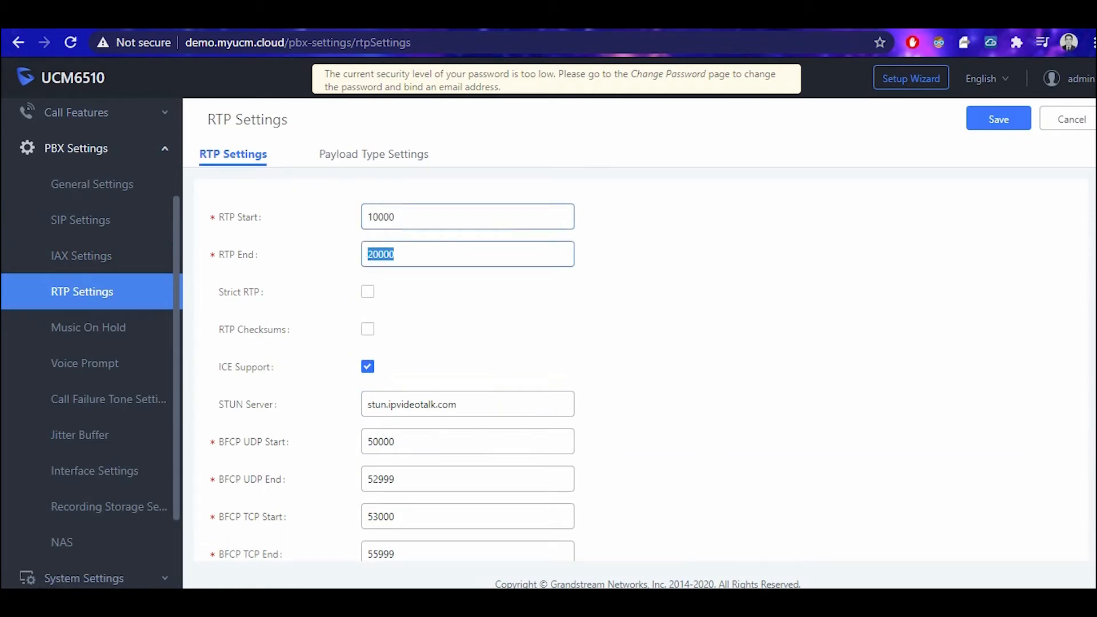
drag(395, 217, 365, 217)
drag(395, 254, 365, 254)
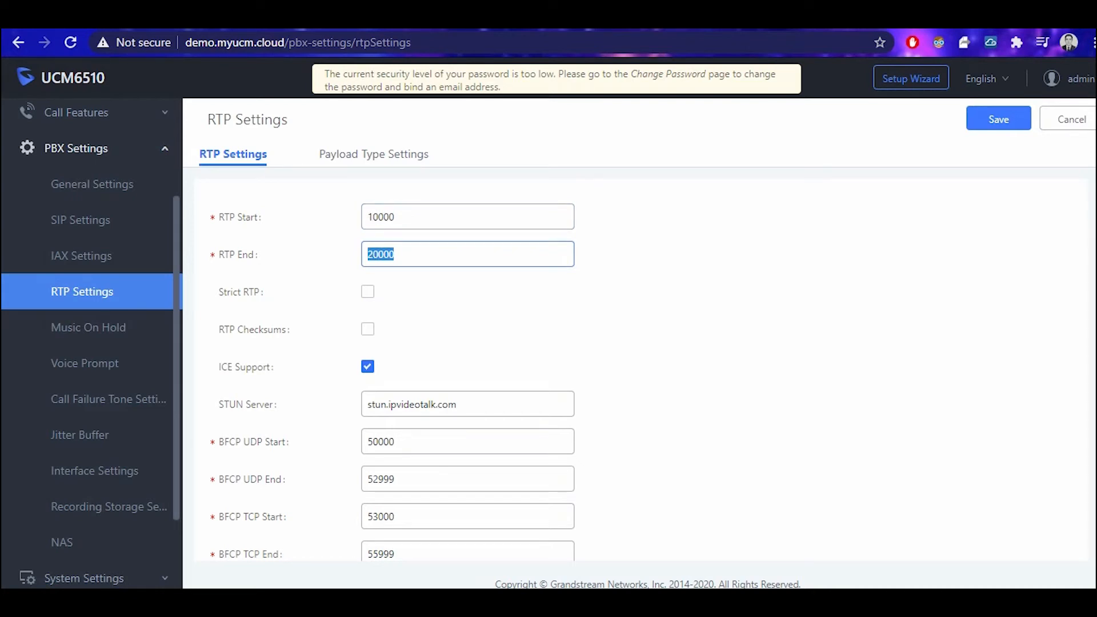
Highlight the STUN server address stun.ipvideotalk.com, then go to Music On Hold.
drag(219, 404, 236, 404)
click(245, 404)
drag(458, 404, 365, 404)
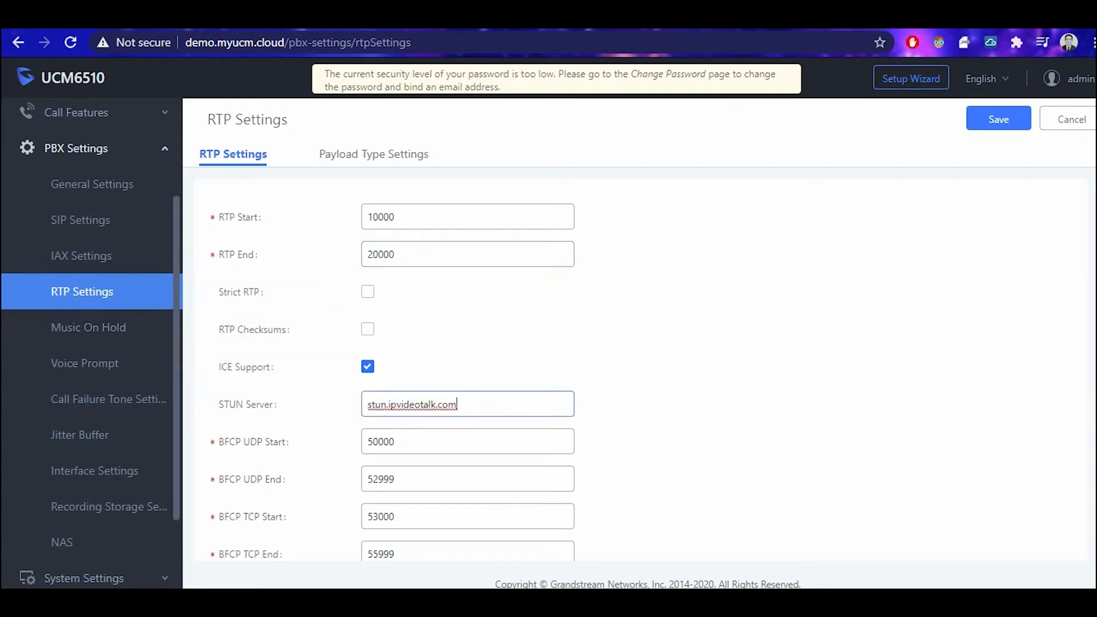
click(458, 404)
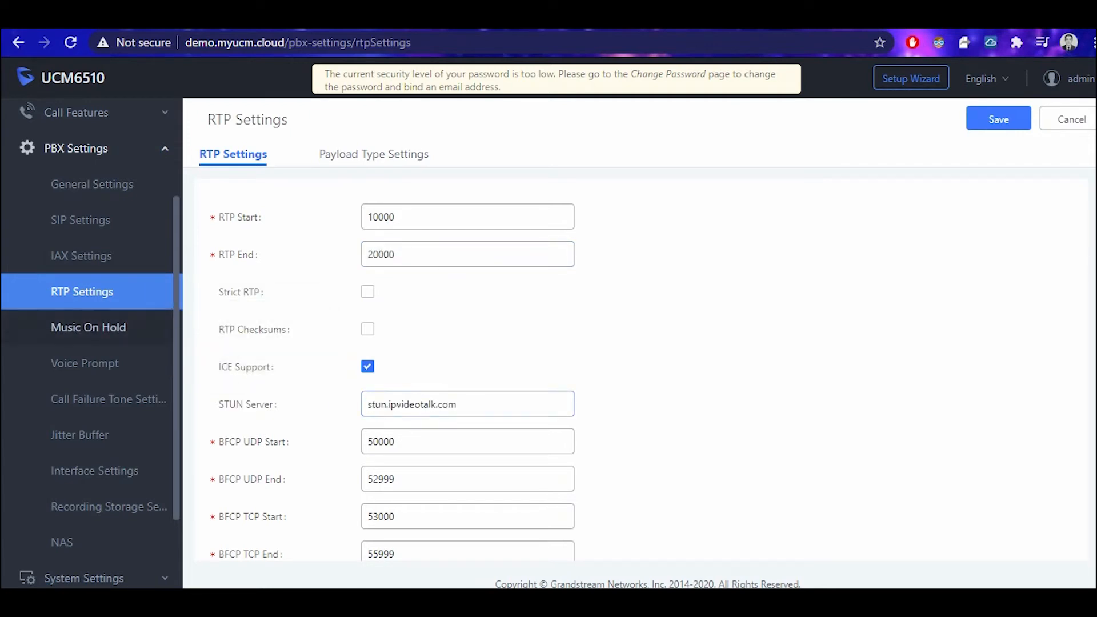
click(88, 328)
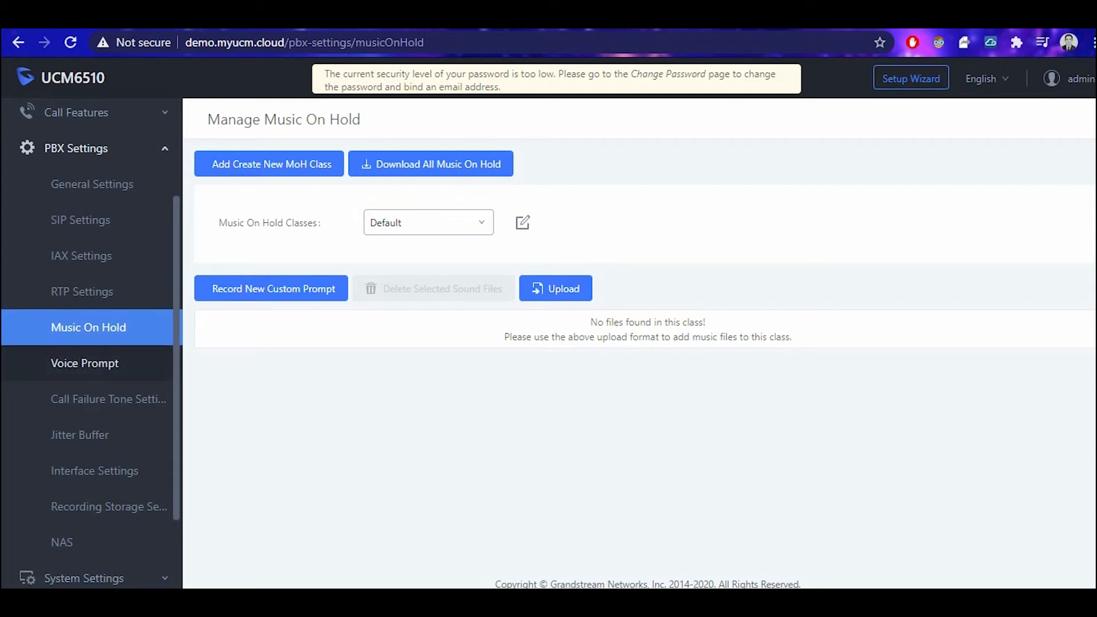
Check Voice Prompt's Custom Prompt list with demo.wav and Language Settings, then open Interface Settings.
click(85, 363)
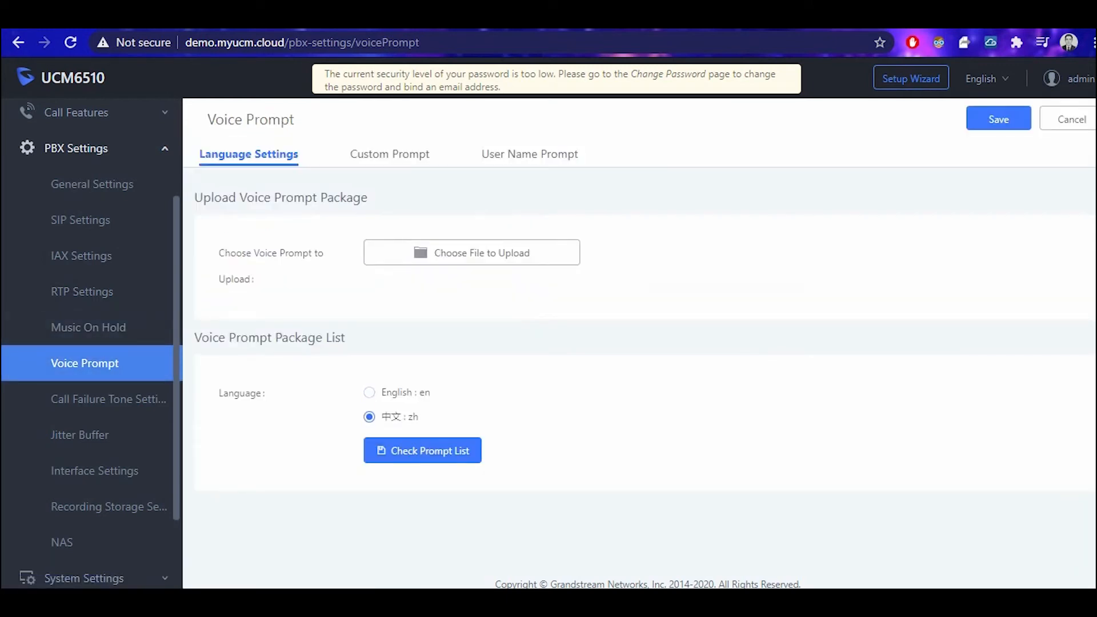
click(390, 154)
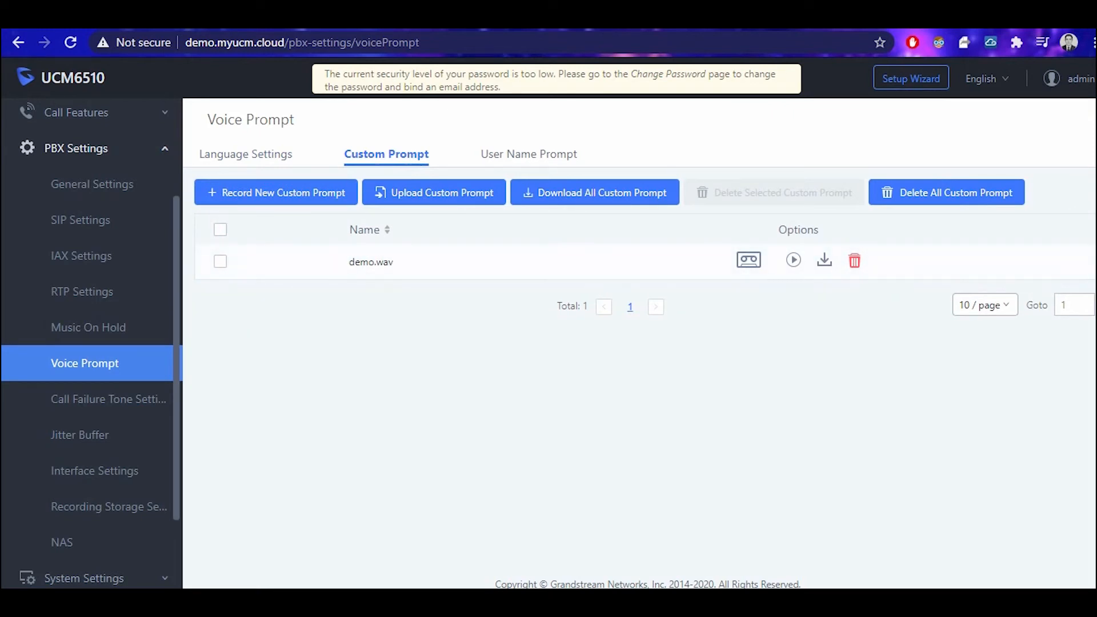
click(85, 363)
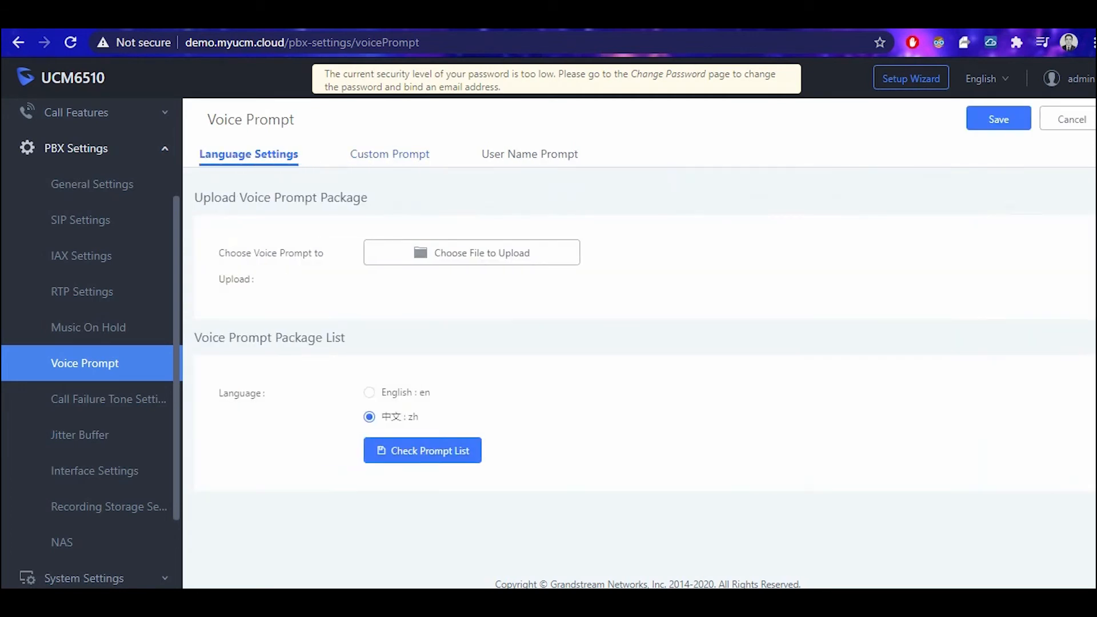
click(94, 471)
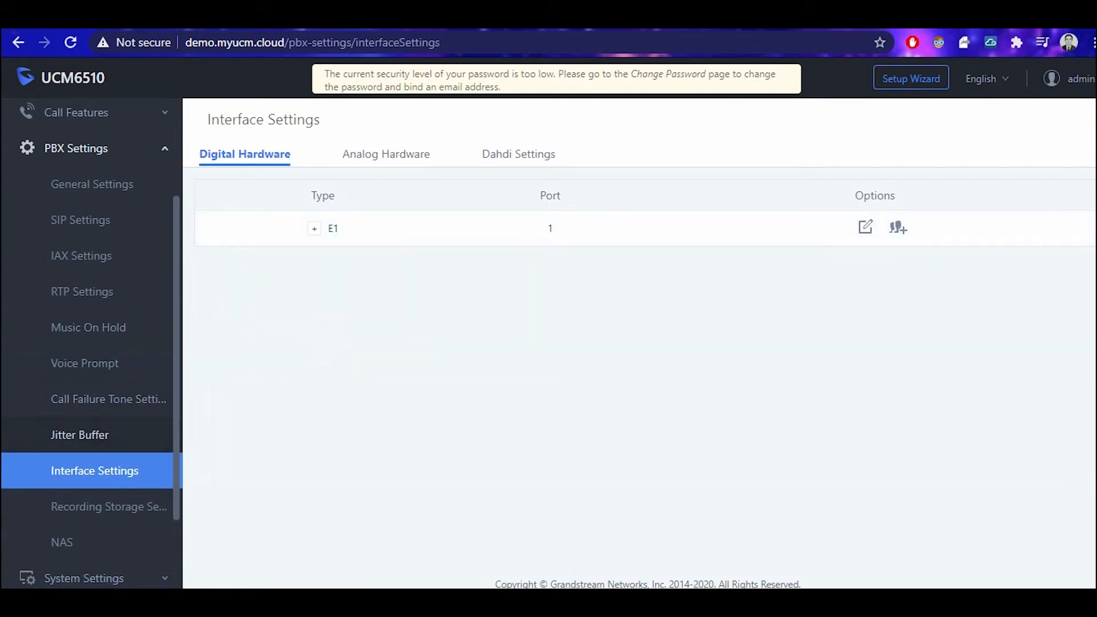
Expand the E1 port, look through its Edit Digital Ports form, then go to the NAS page.
click(314, 228)
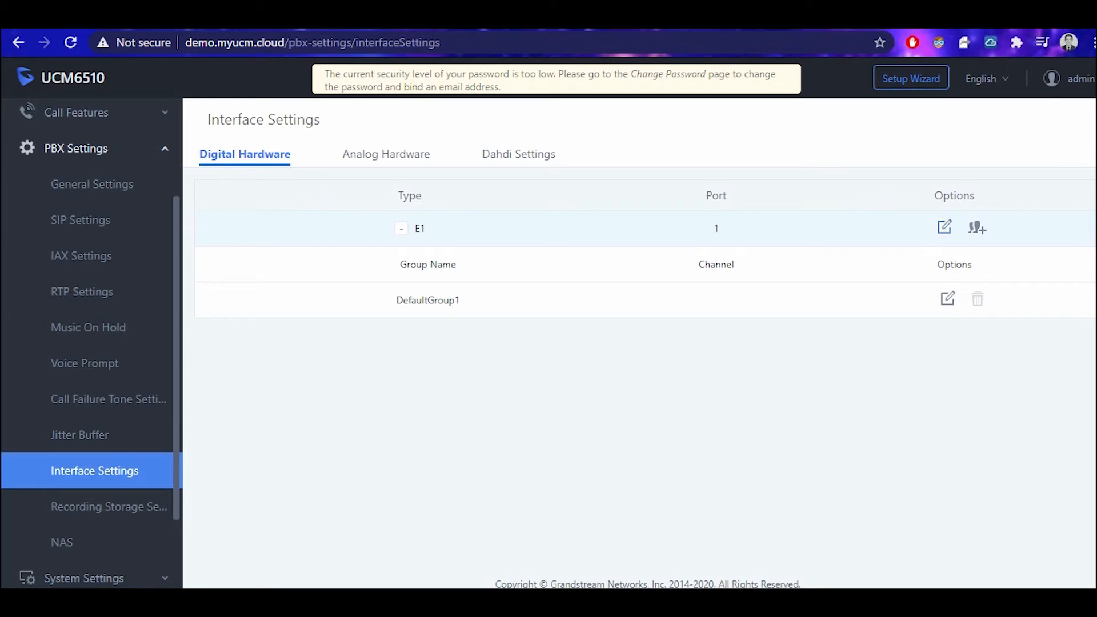
click(944, 227)
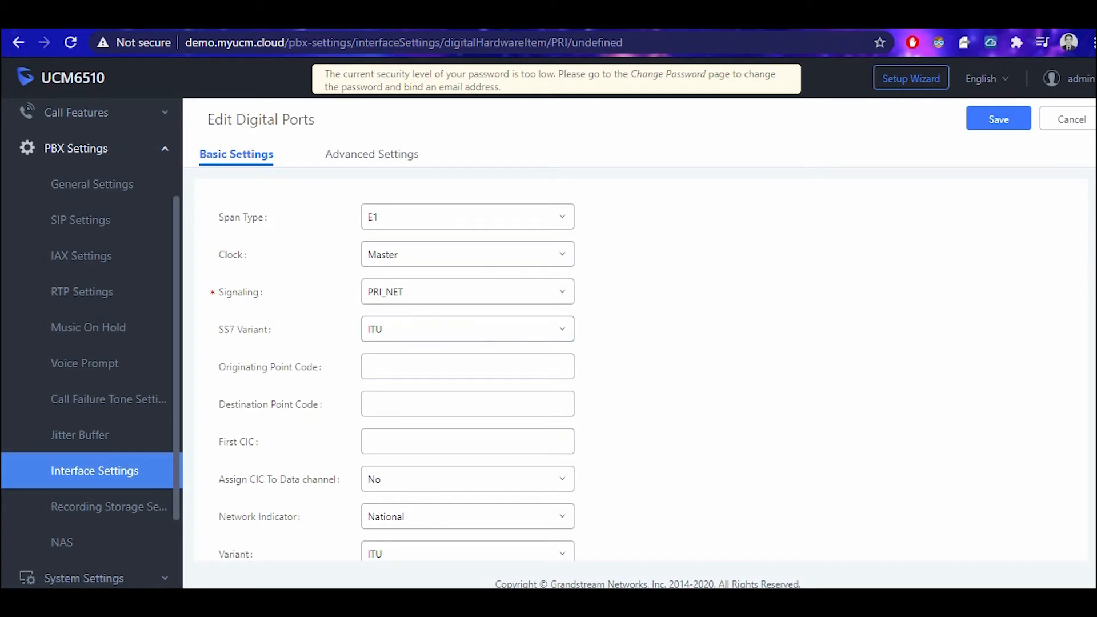
scroll(397, 371, down, 5)
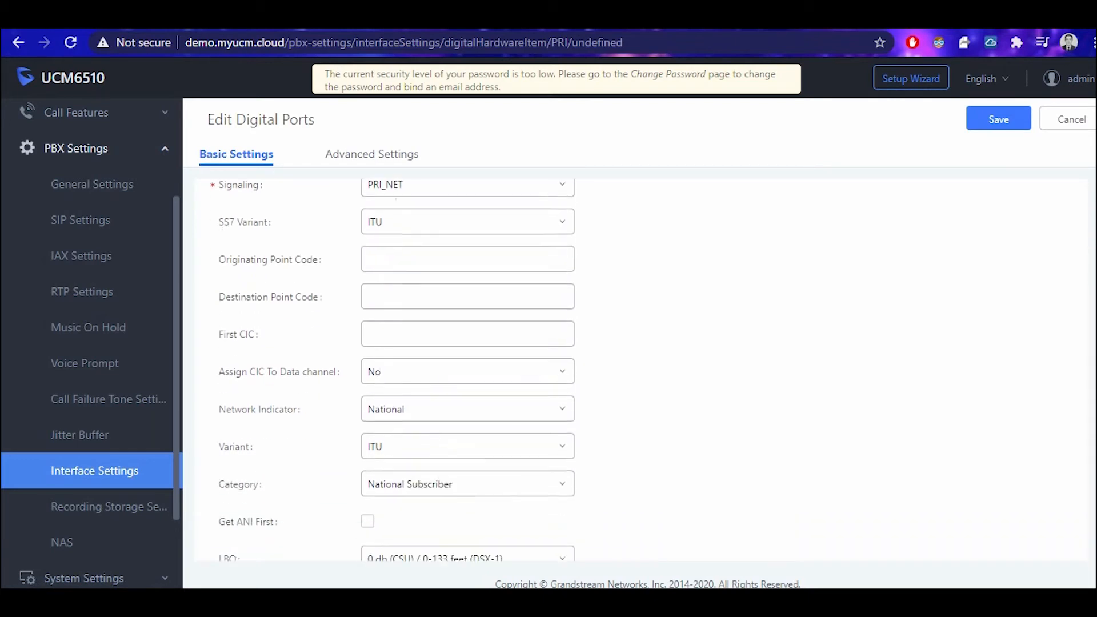
scroll(397, 371, down, 3)
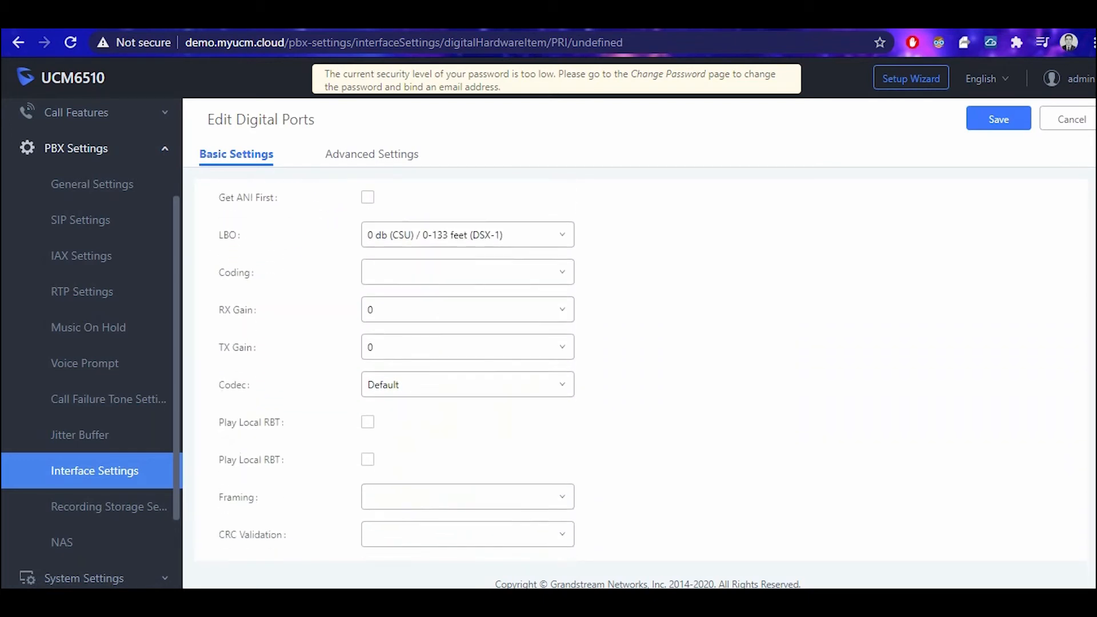
scroll(396, 371, up, 8)
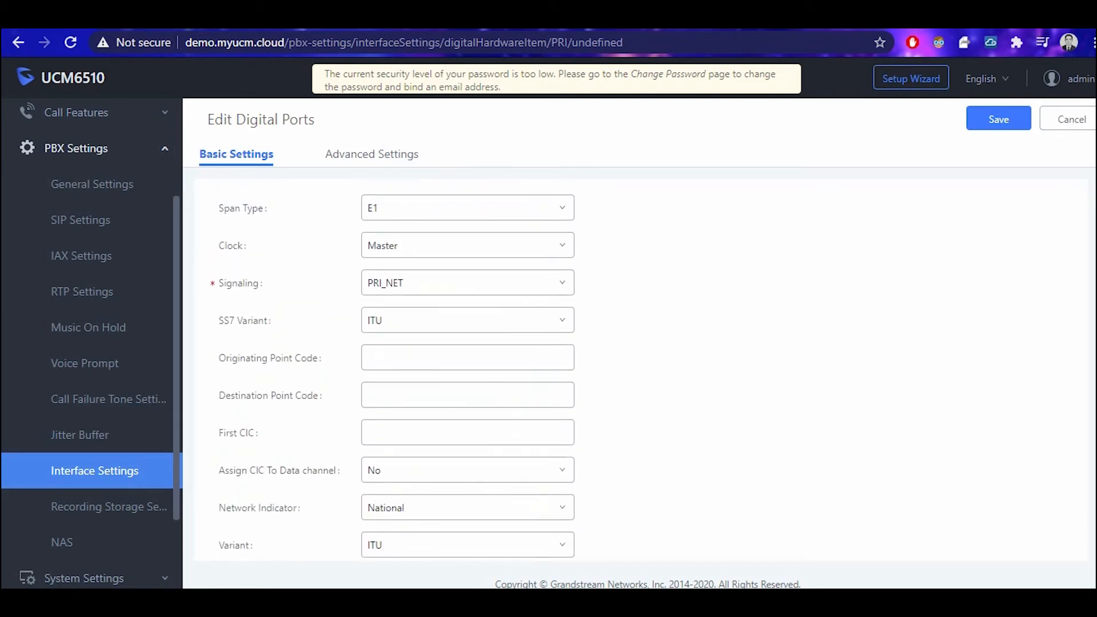
scroll(92, 455, down, 2)
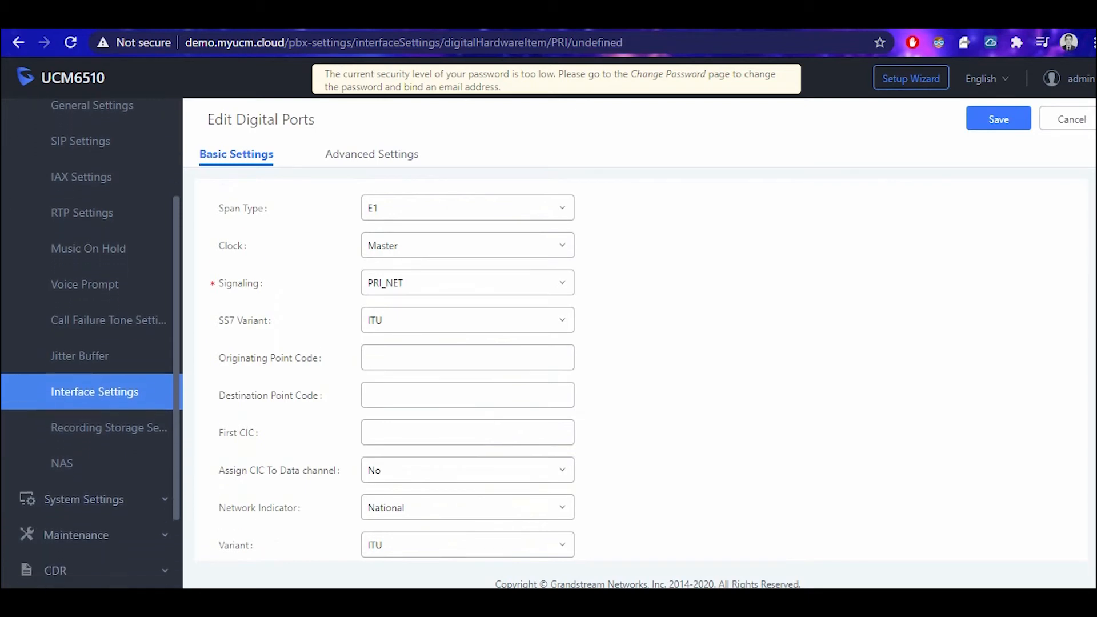
click(63, 455)
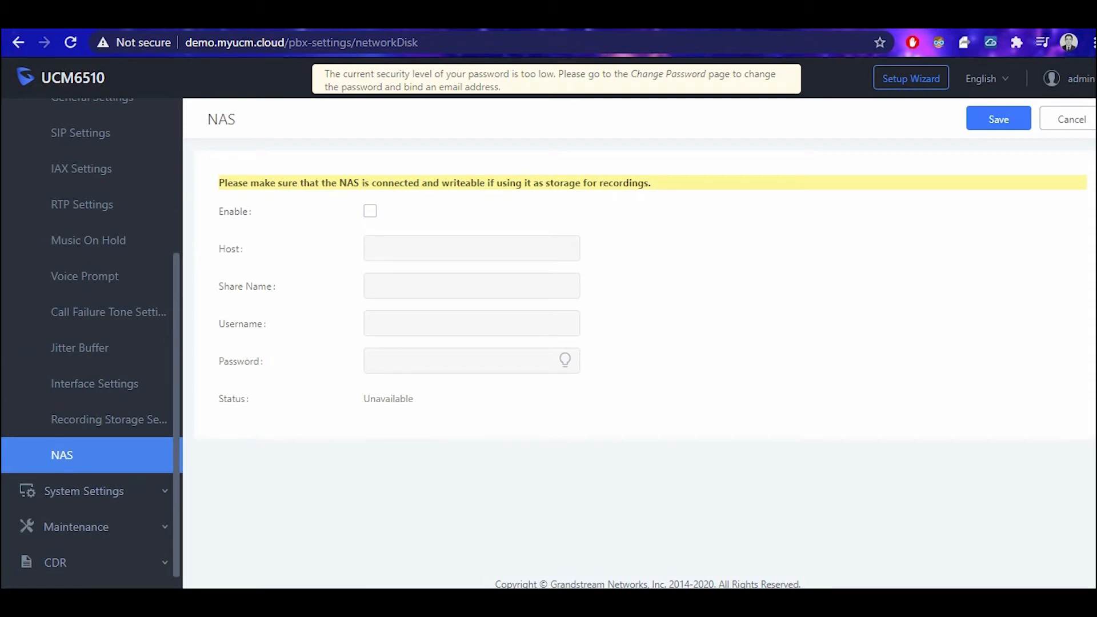
Check the Recordings Storage page, then go to System Settings > Network Settings.
click(108, 419)
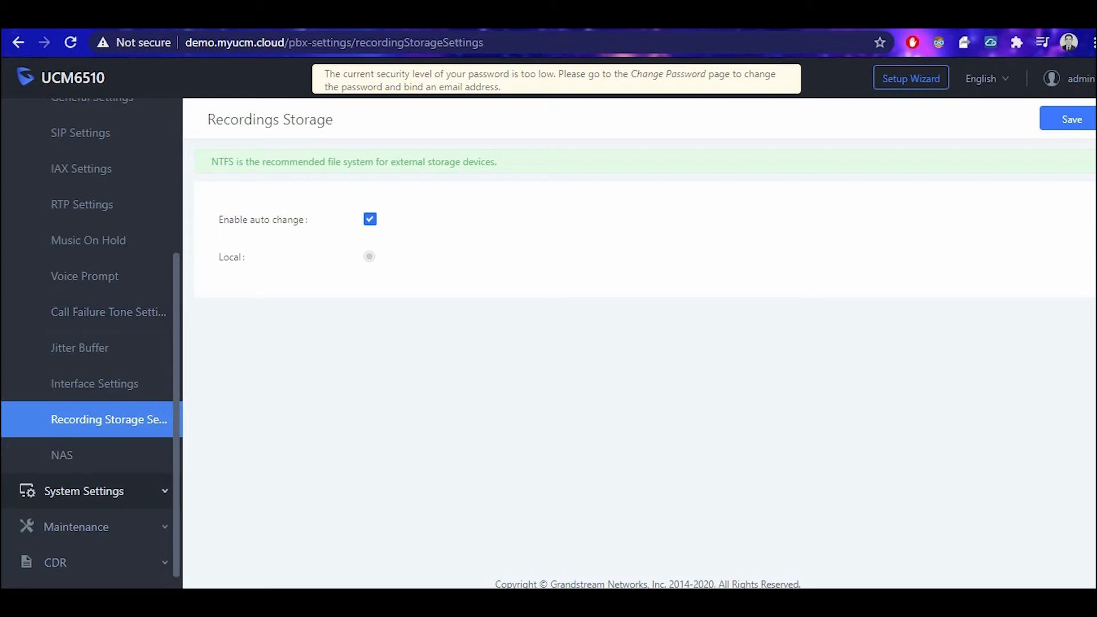
click(84, 491)
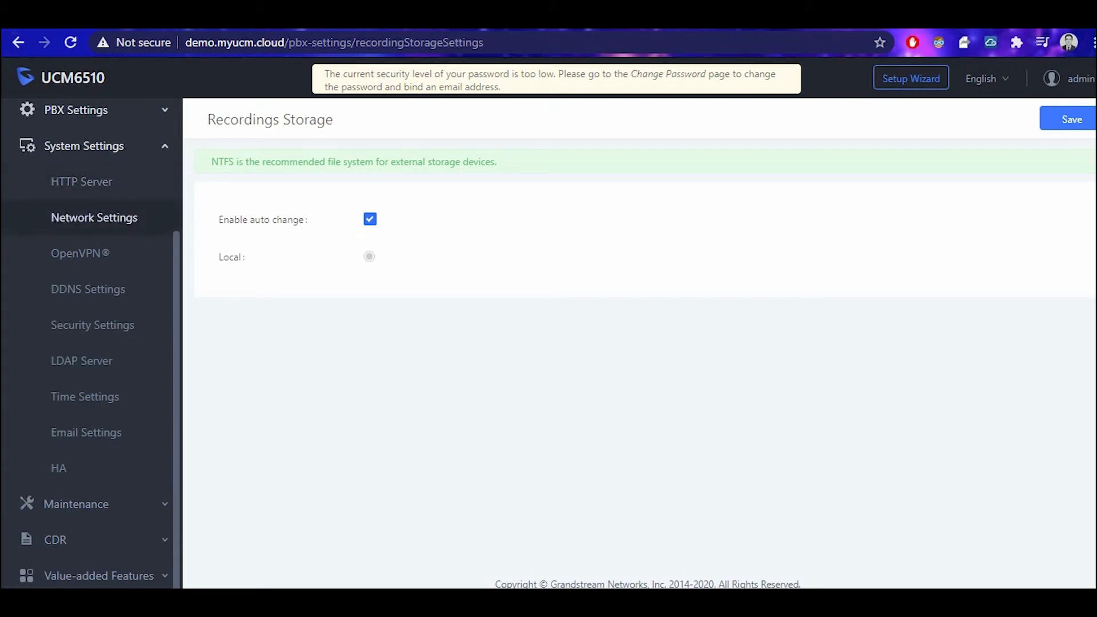
click(95, 217)
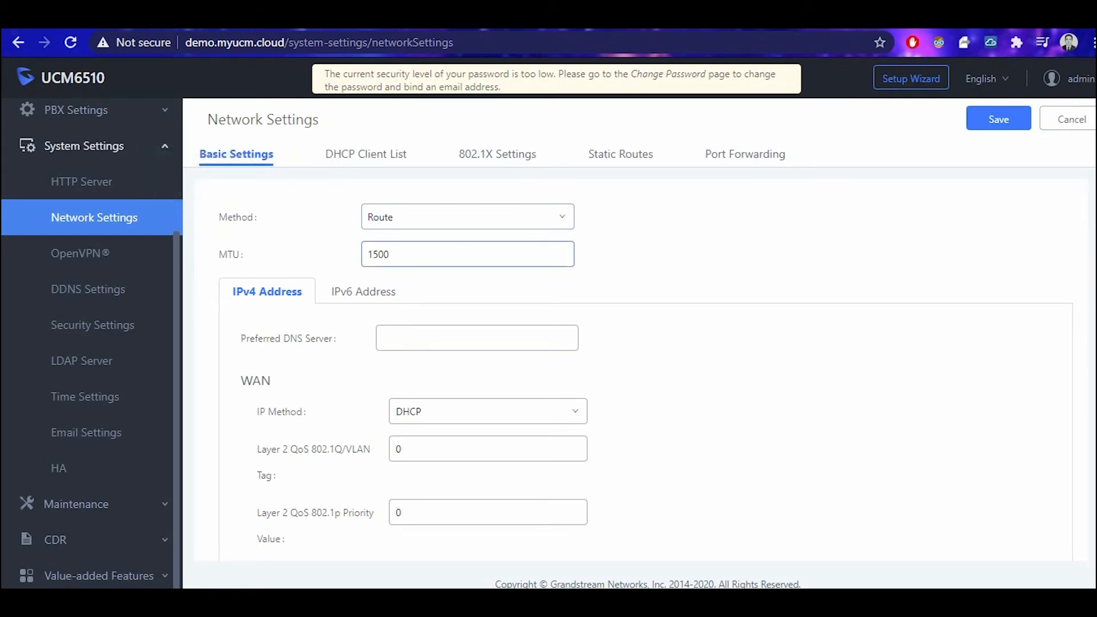
Switch the network method to Switch and review the LAN settings, keeping DHCP.
click(467, 217)
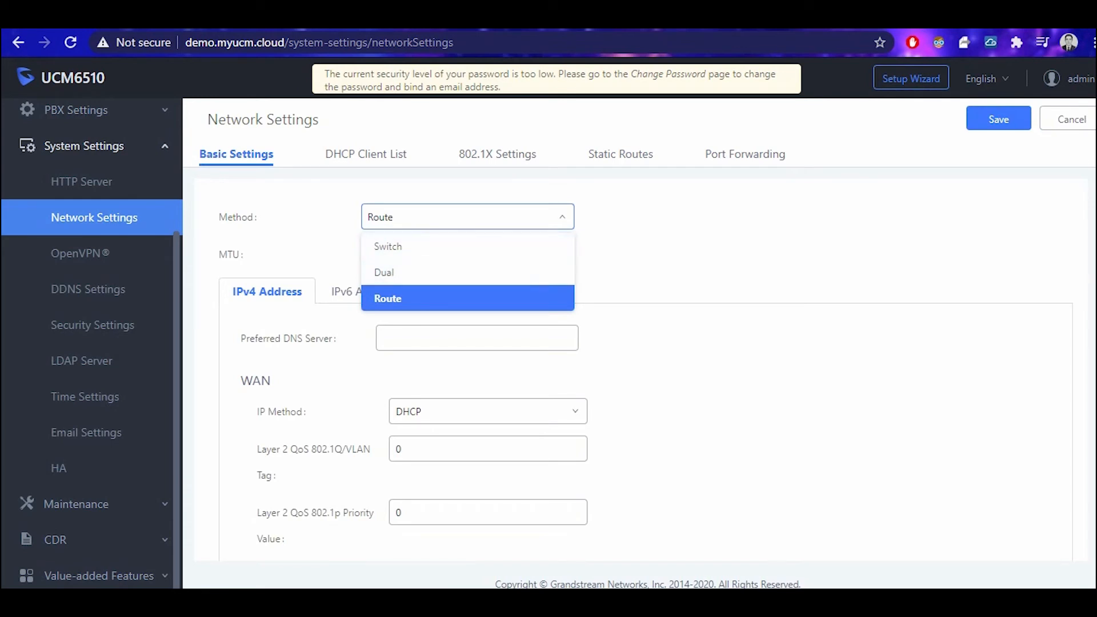
click(467, 217)
click(467, 217)
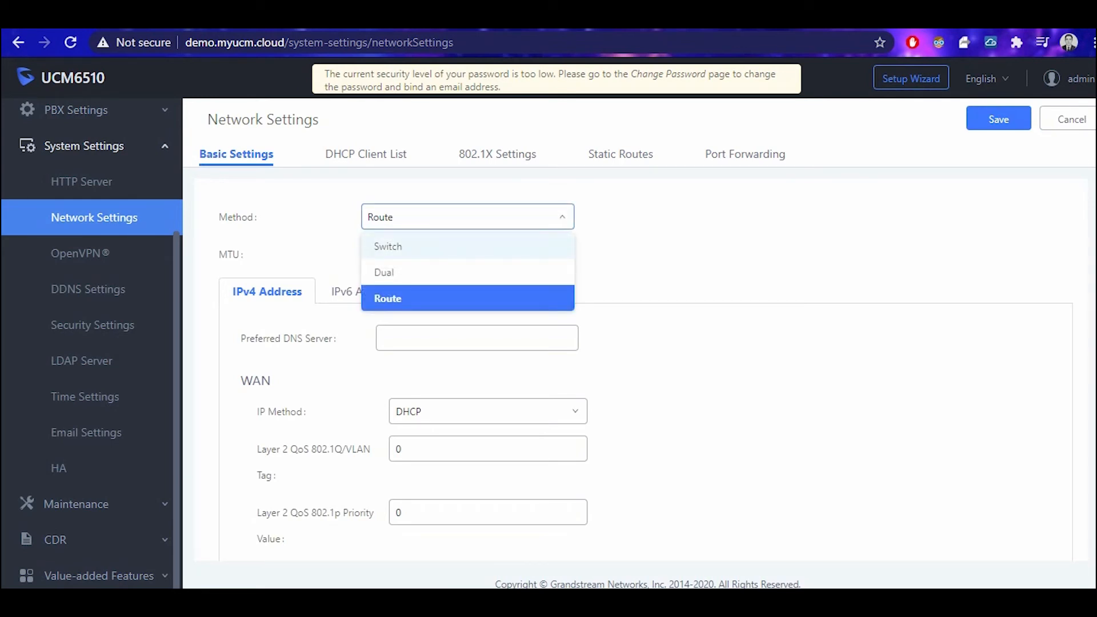
click(467, 246)
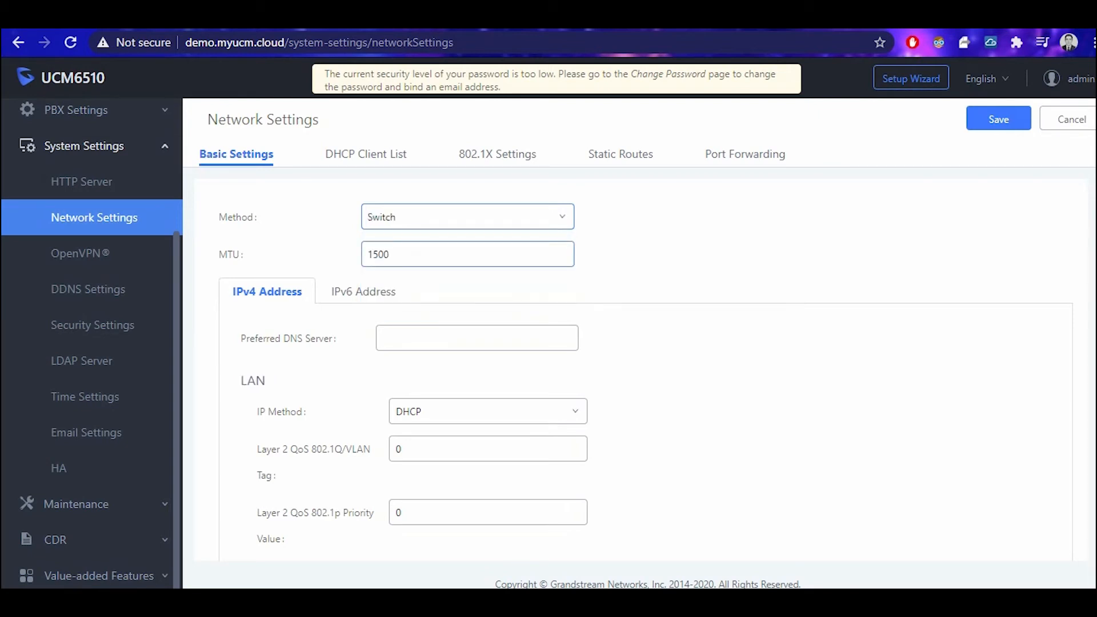
scroll(645, 365, down, 1)
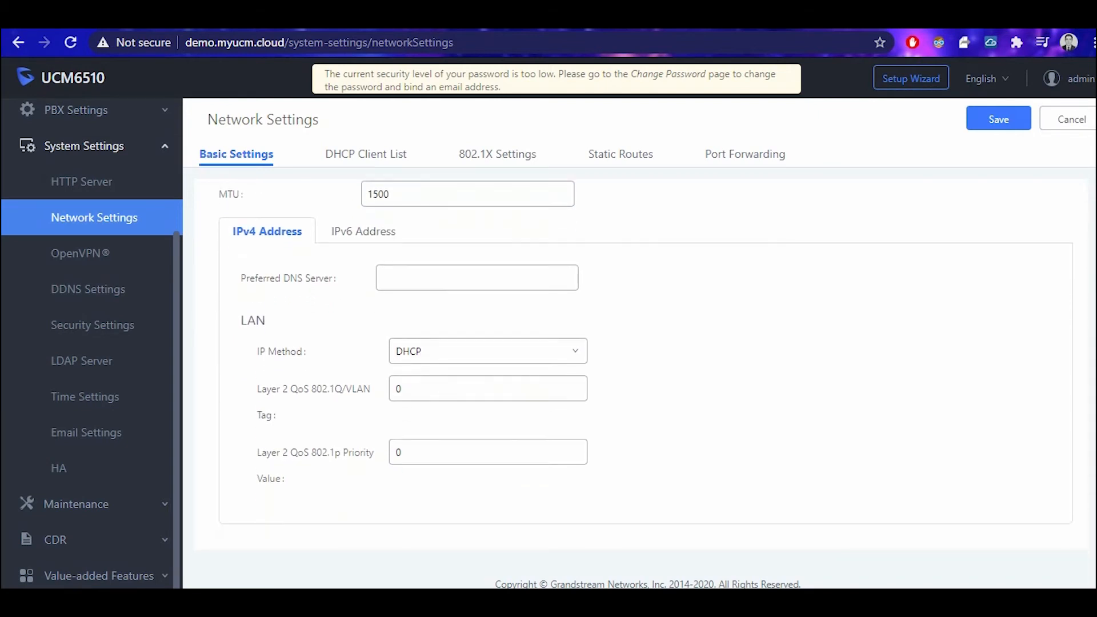
drag(240, 320, 266, 320)
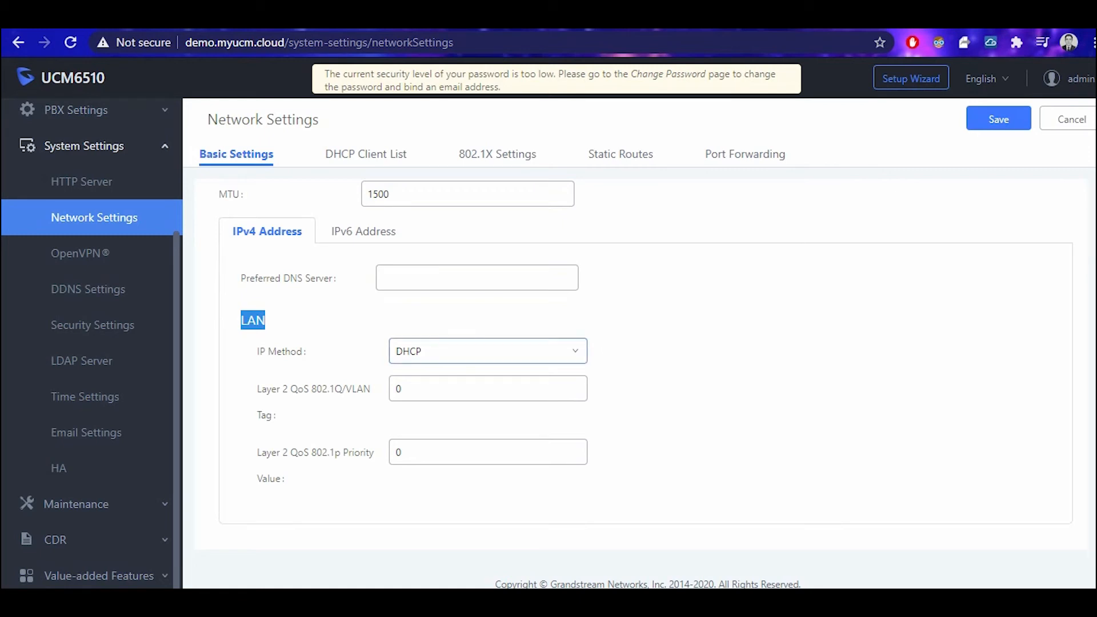
click(488, 351)
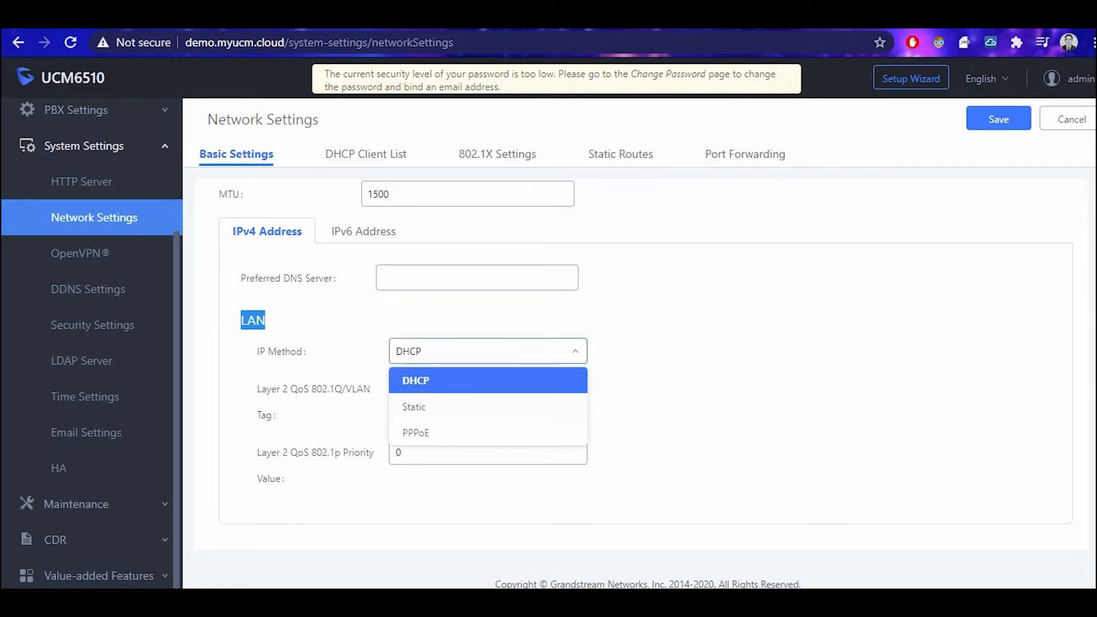
click(645, 394)
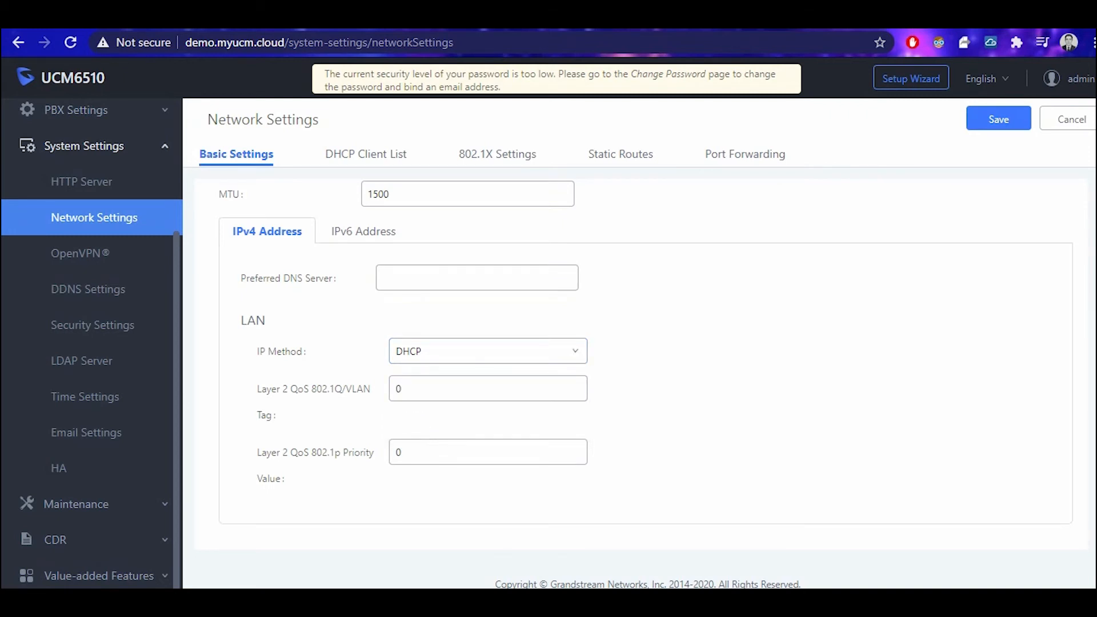
Change the network method to Dual and scroll through the resulting settings.
scroll(643, 370, up, 1)
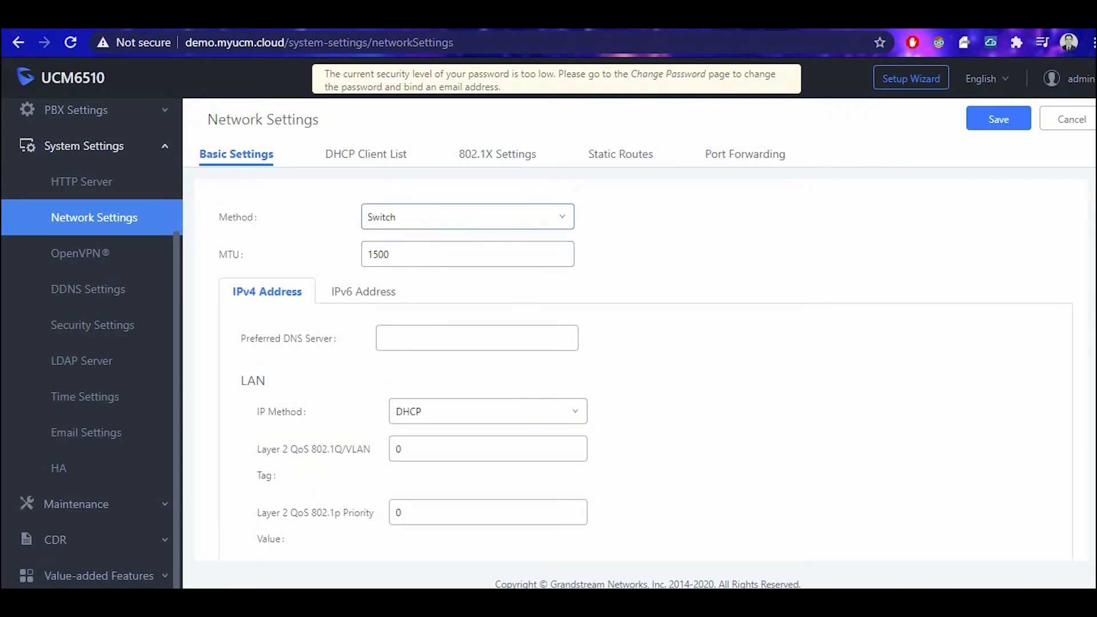
click(467, 217)
click(457, 272)
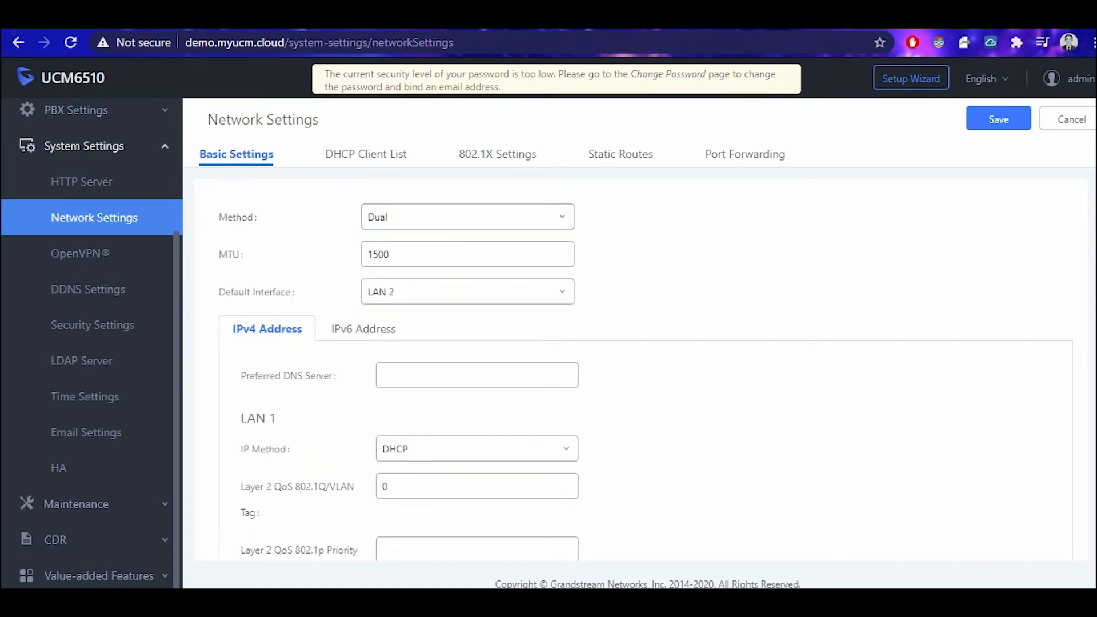
scroll(643, 370, down, 4)
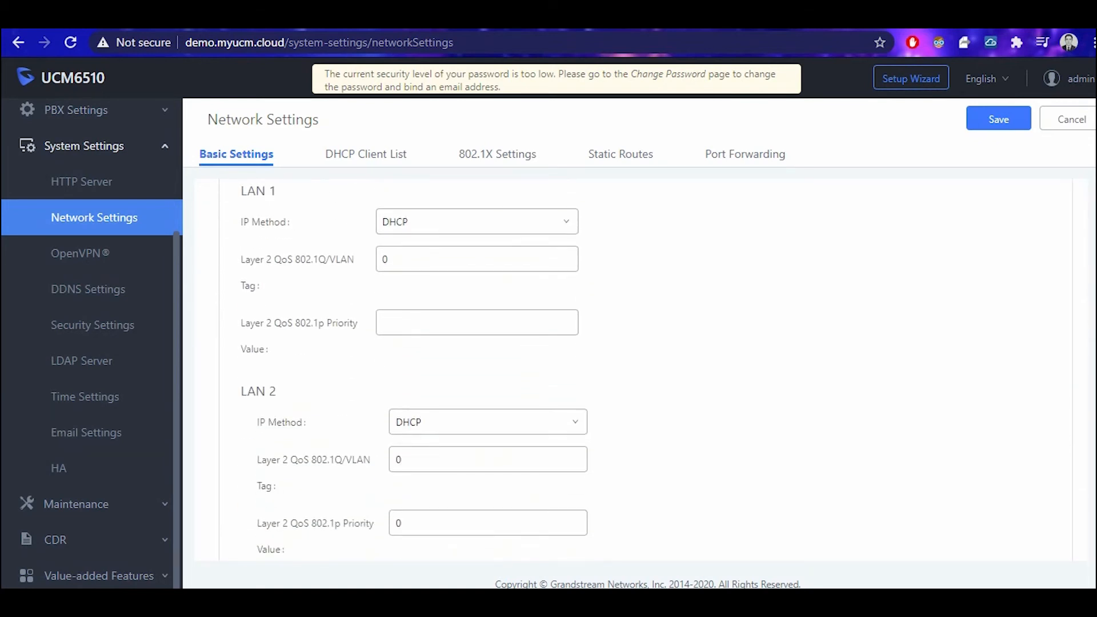
scroll(642, 370, up, 3)
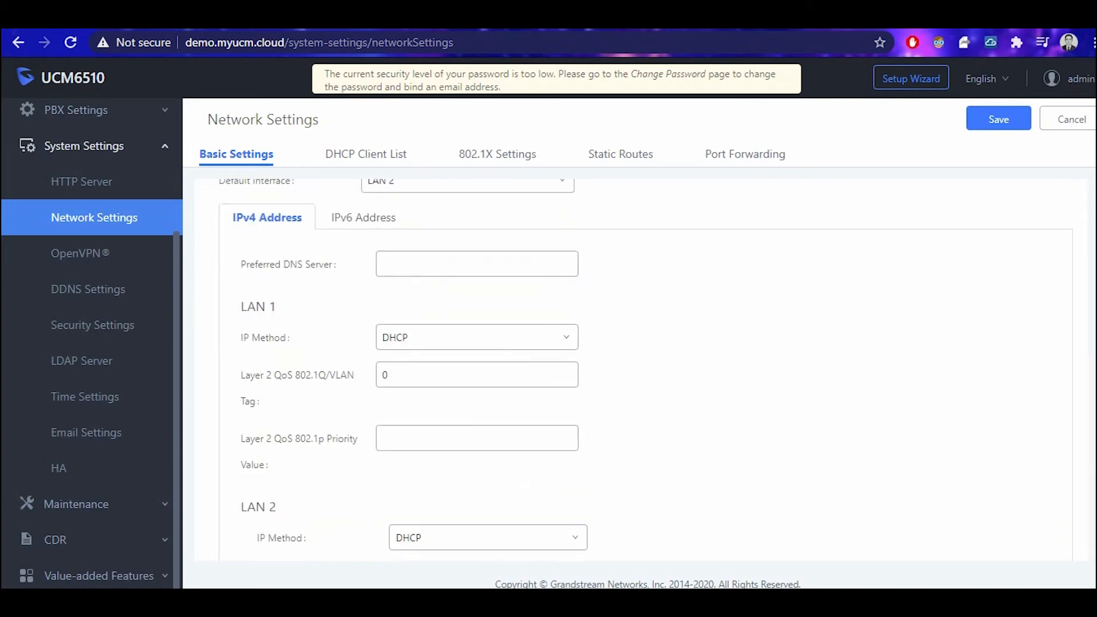
scroll(645, 370, down, 4)
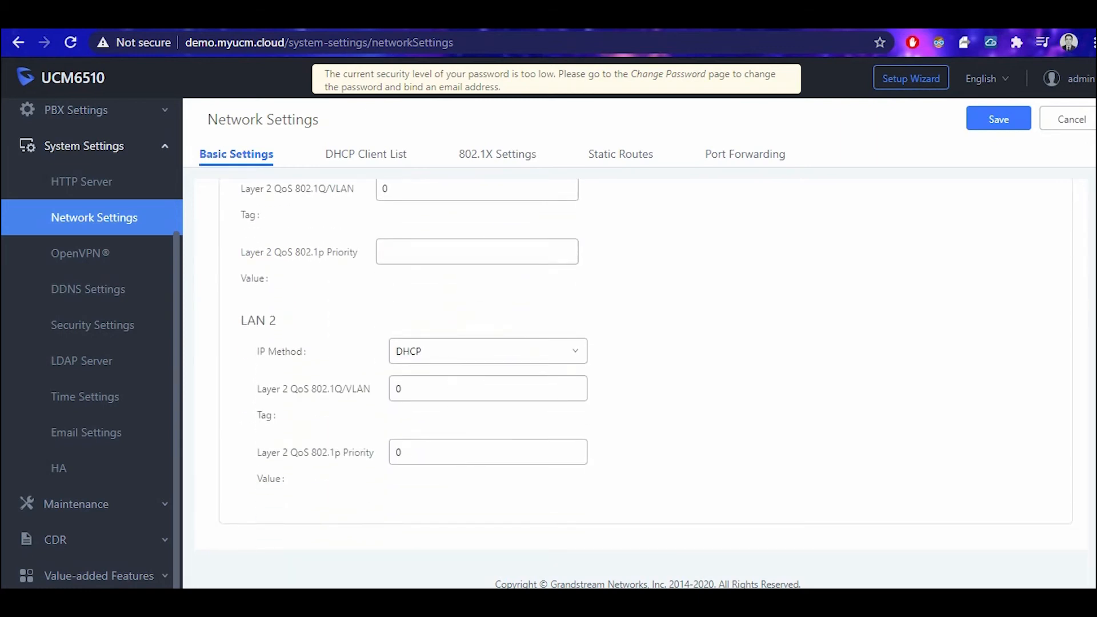
scroll(645, 370, up, 4)
scroll(645, 370, down, 3)
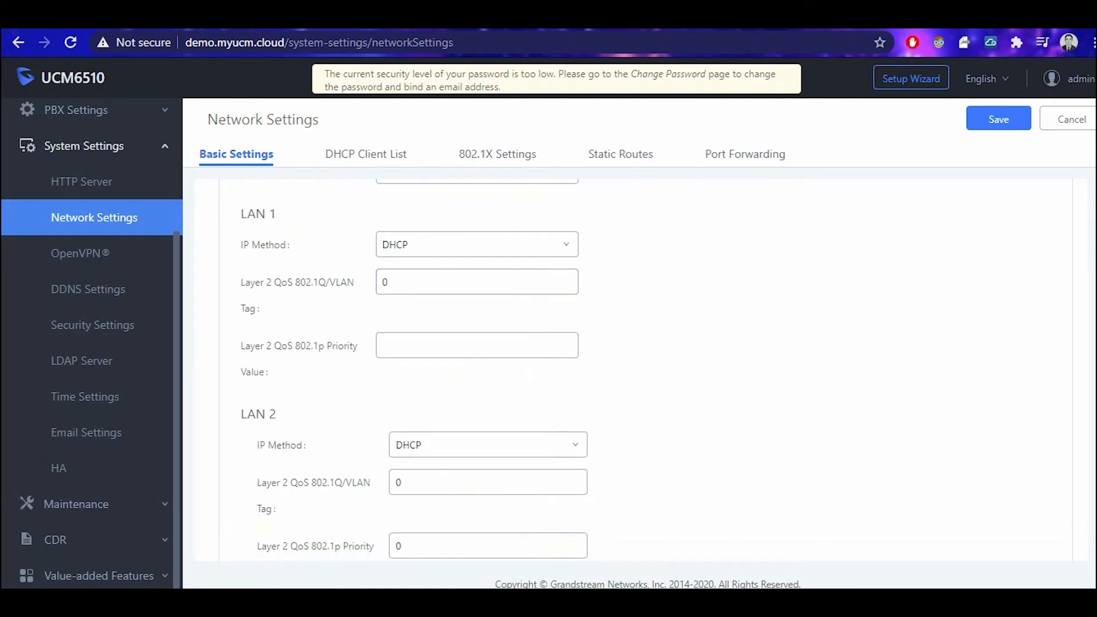
Highlight the LAN 1 and LAN 2 section headings, then show the Static Routes tab.
drag(277, 214, 240, 215)
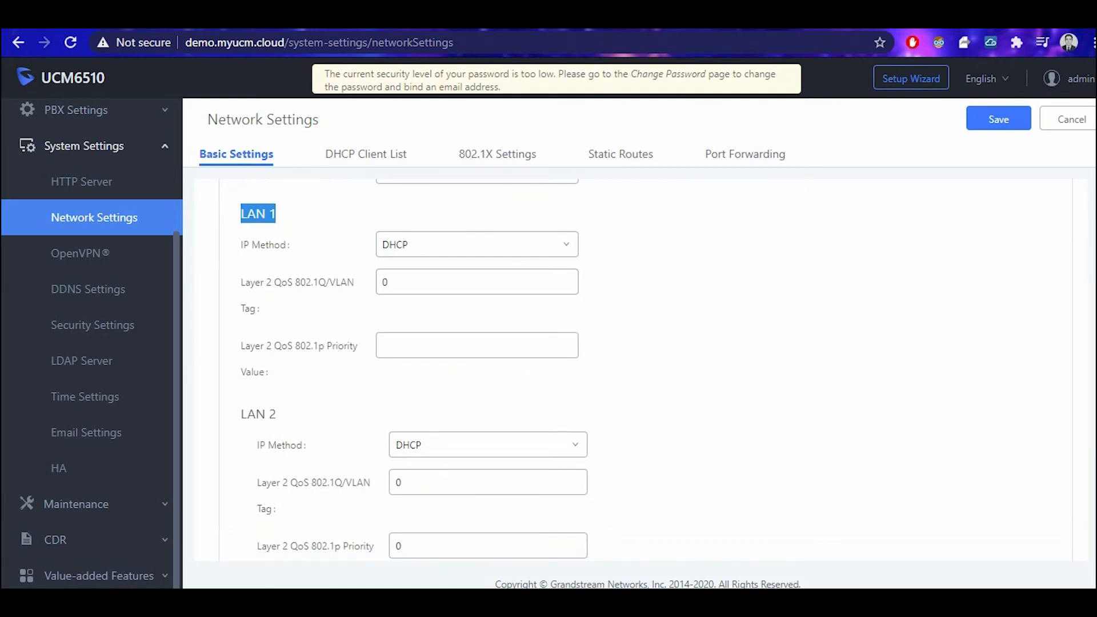
drag(240, 414, 277, 413)
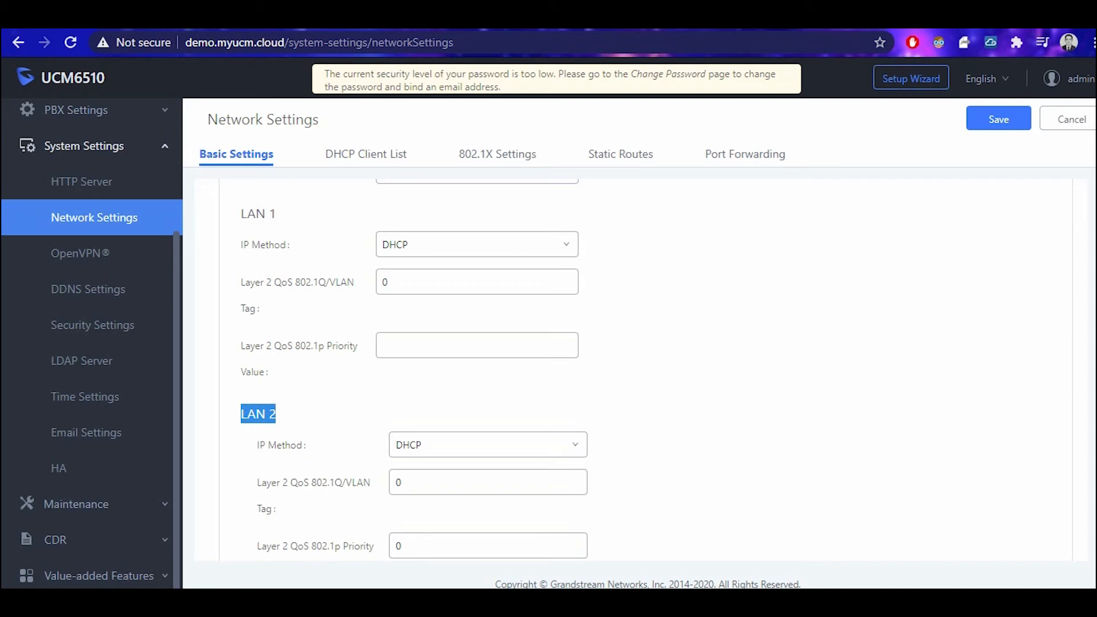
click(621, 155)
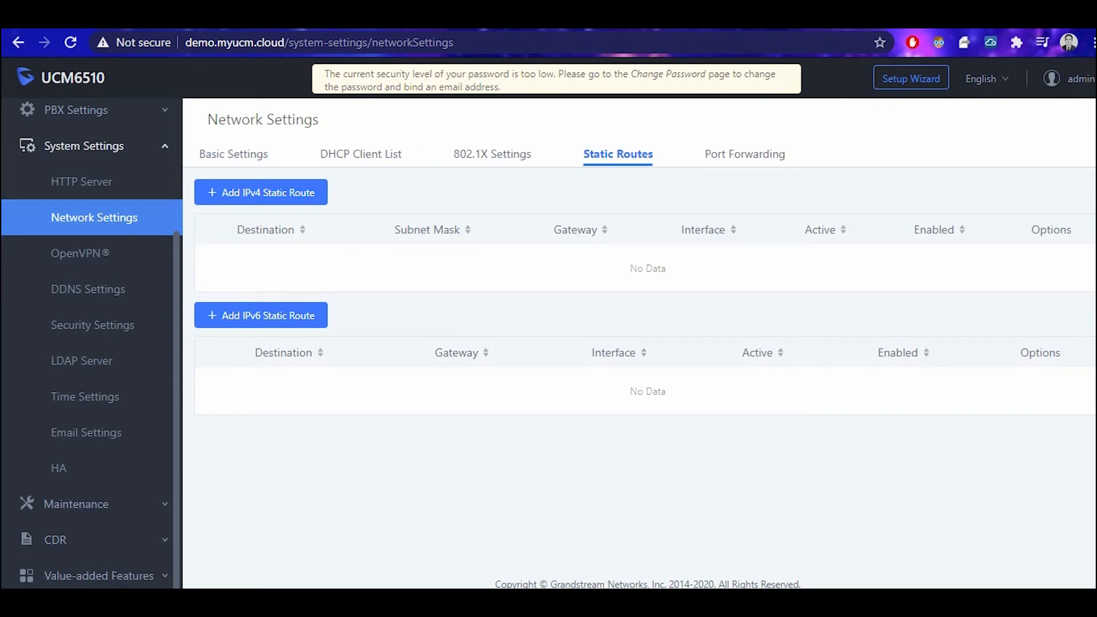
View the OpenVPN and DDNS pages, leaving DDNS server oray.net, then open Security Settings.
click(80, 253)
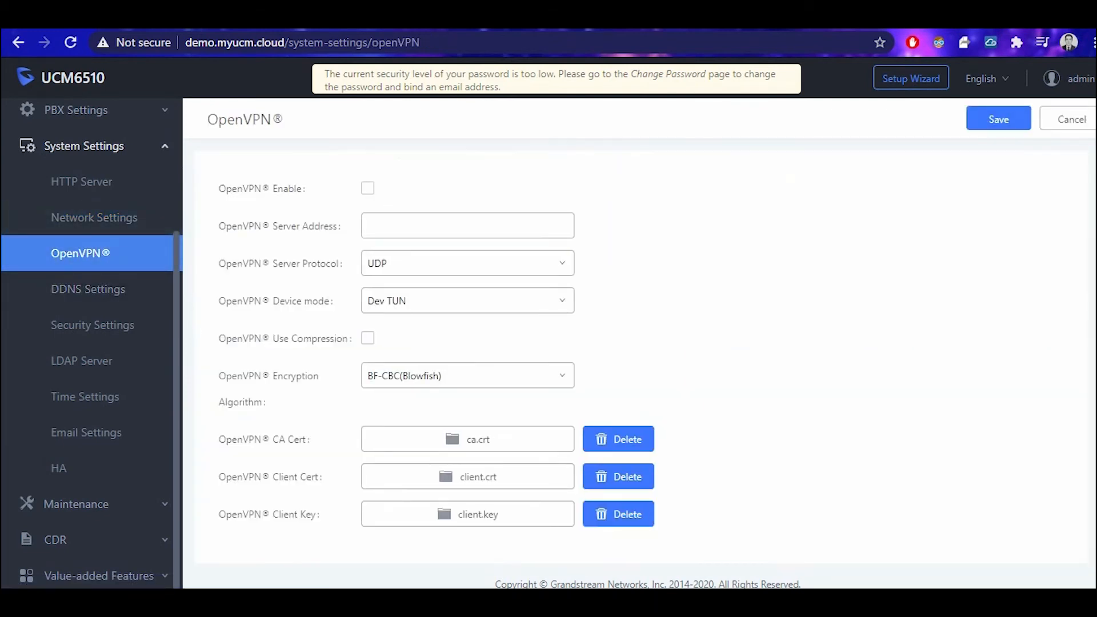
click(88, 289)
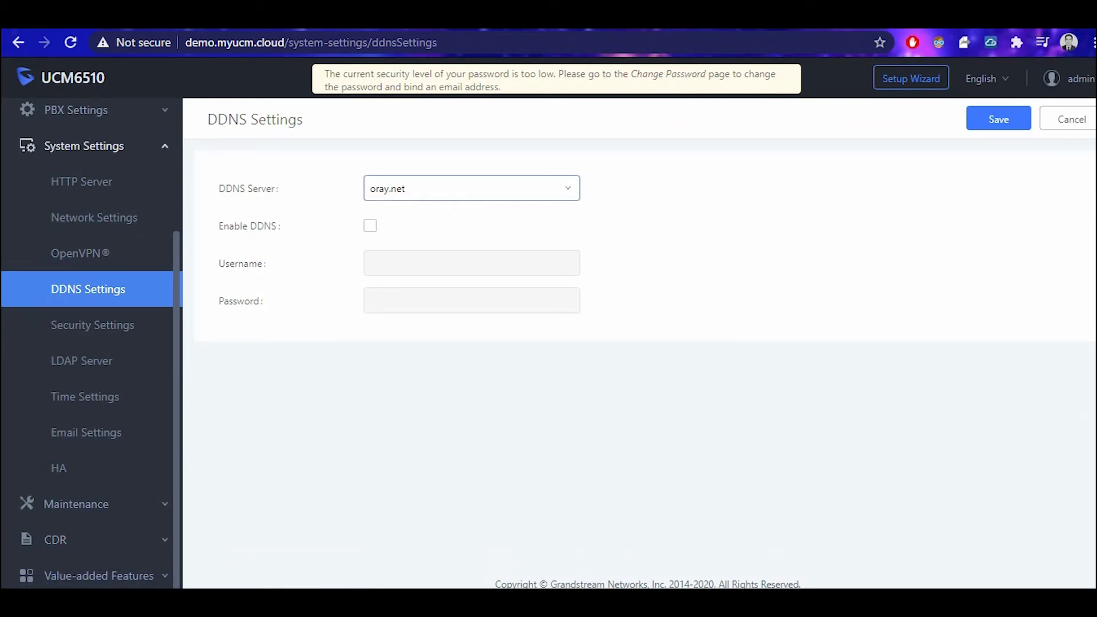
click(471, 188)
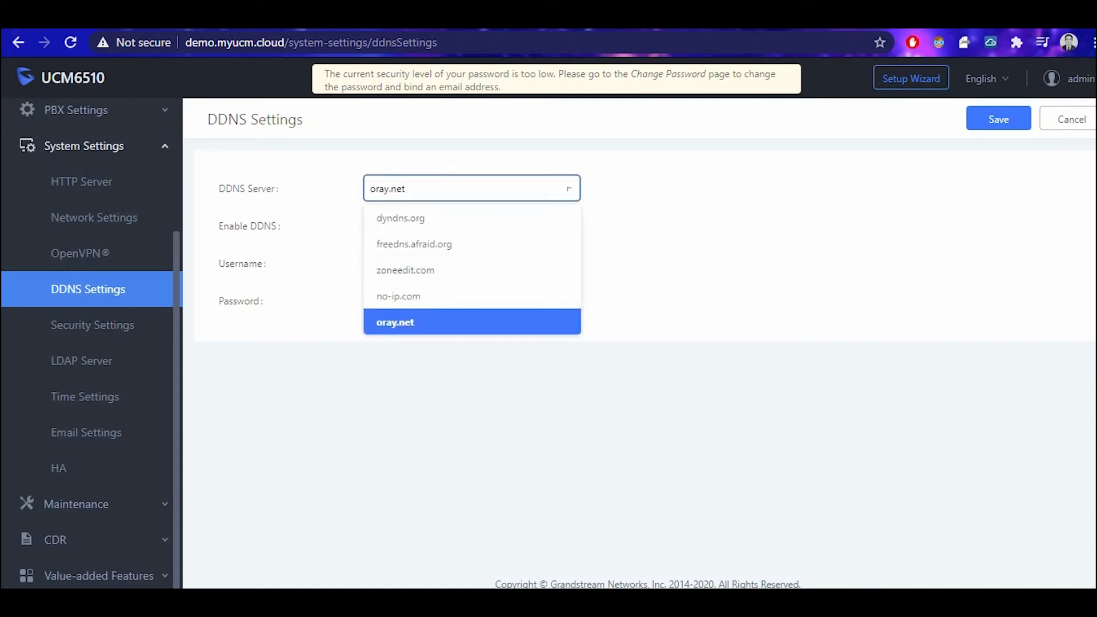
click(472, 188)
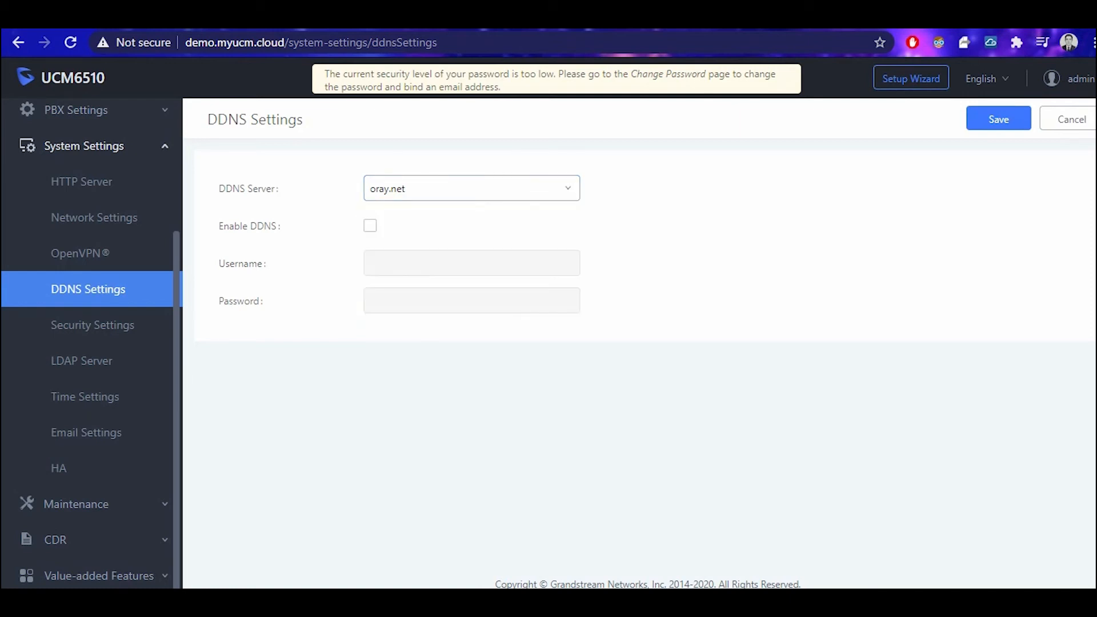
click(93, 325)
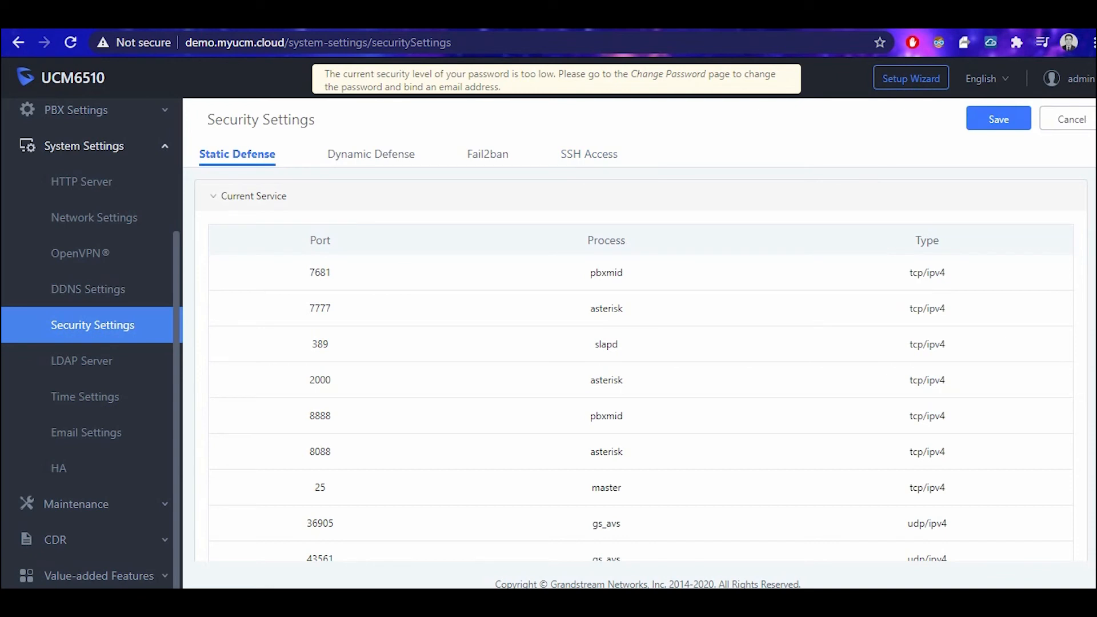
View the SSH Access tab with SSH disabled, then open the LDAP Server page.
click(589, 154)
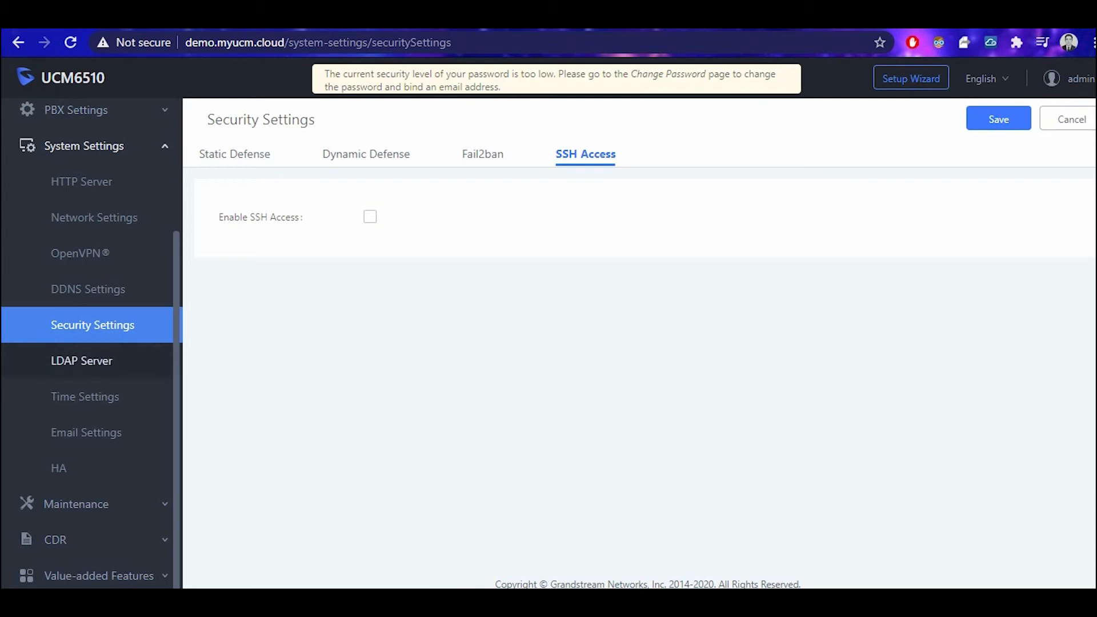
click(82, 361)
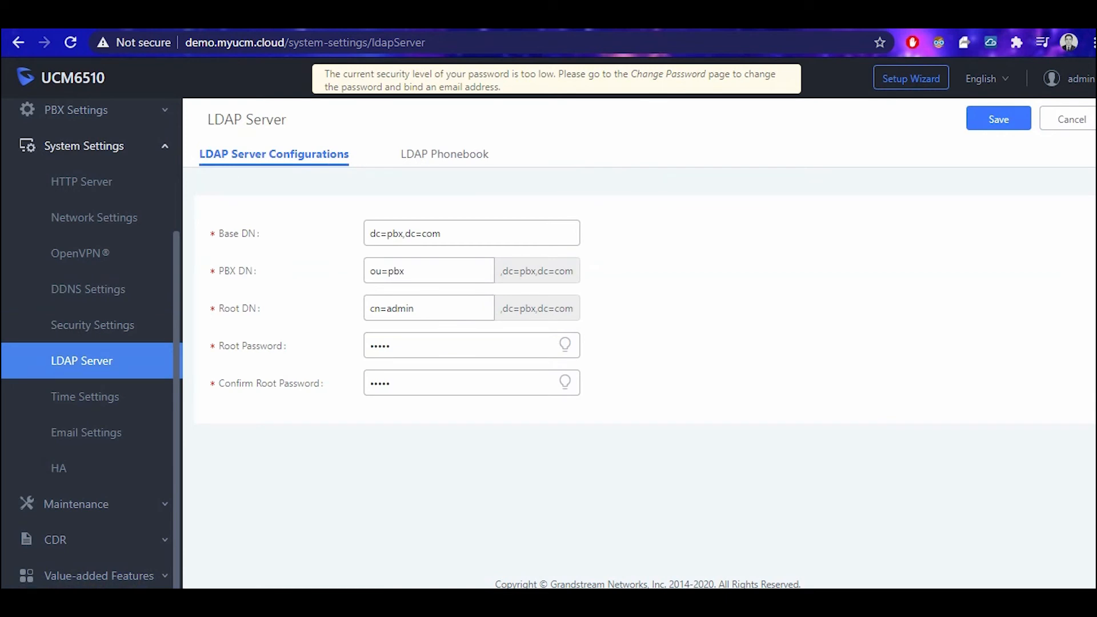
Open Time Settings and view its Set Date and Time, Office Time and Holiday tabs.
click(85, 396)
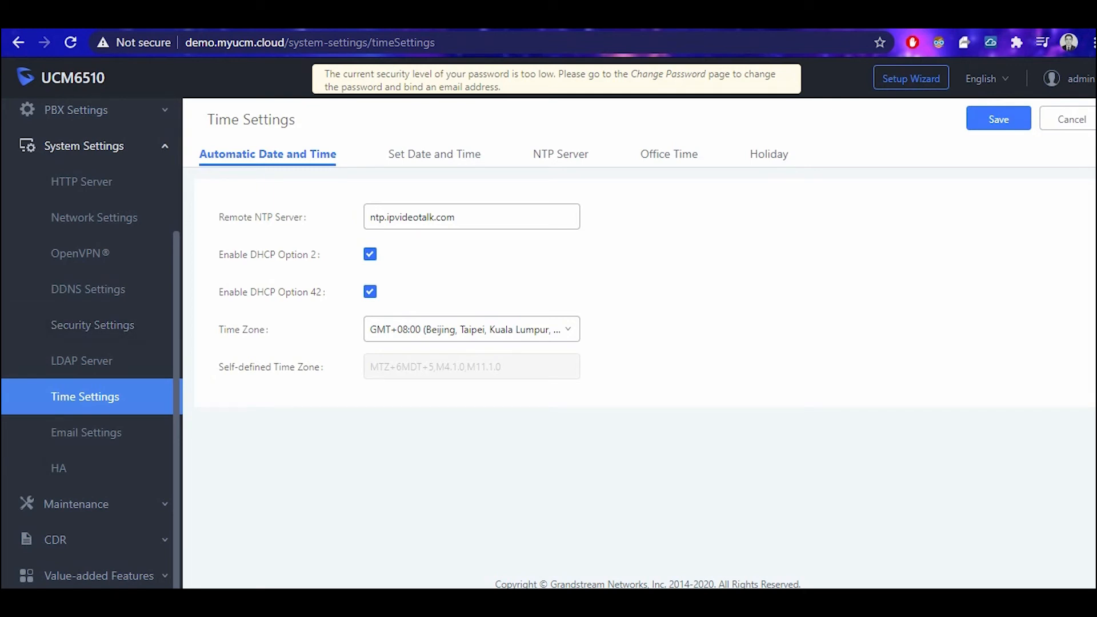
click(434, 154)
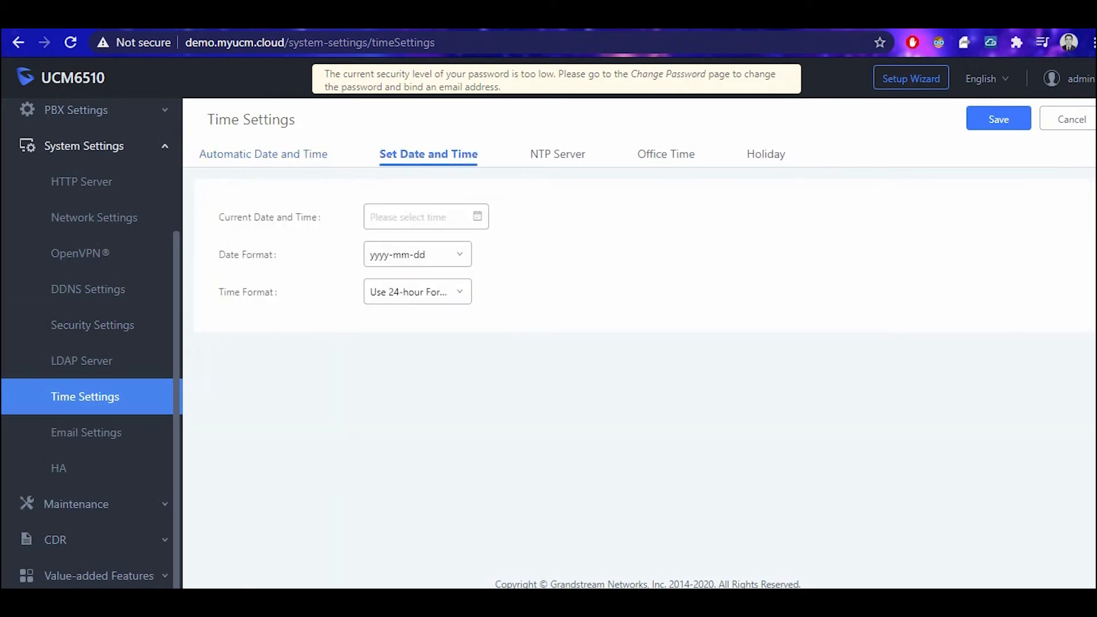
click(666, 154)
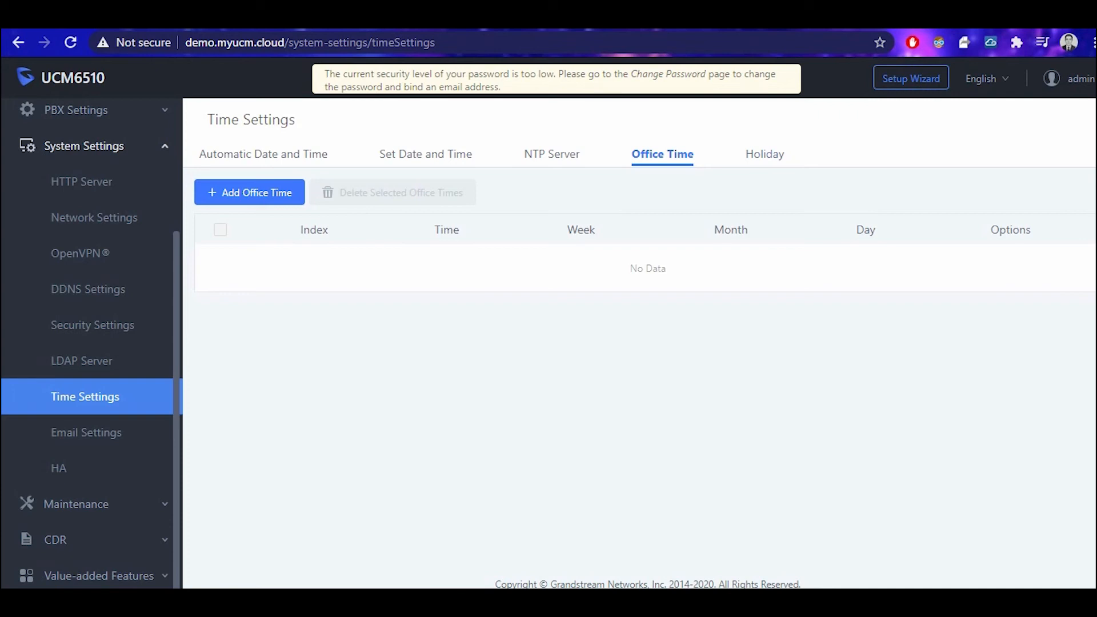
click(764, 154)
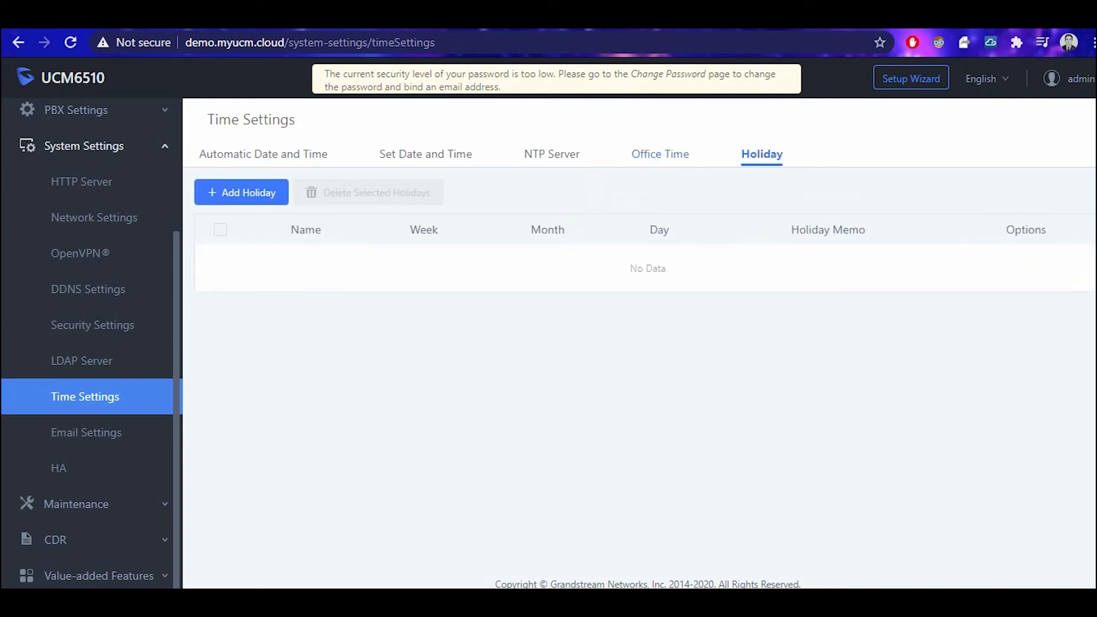
Review the Email Settings form and its SMTP server smtp.qiye.163.com, then expand Maintenance.
click(86, 432)
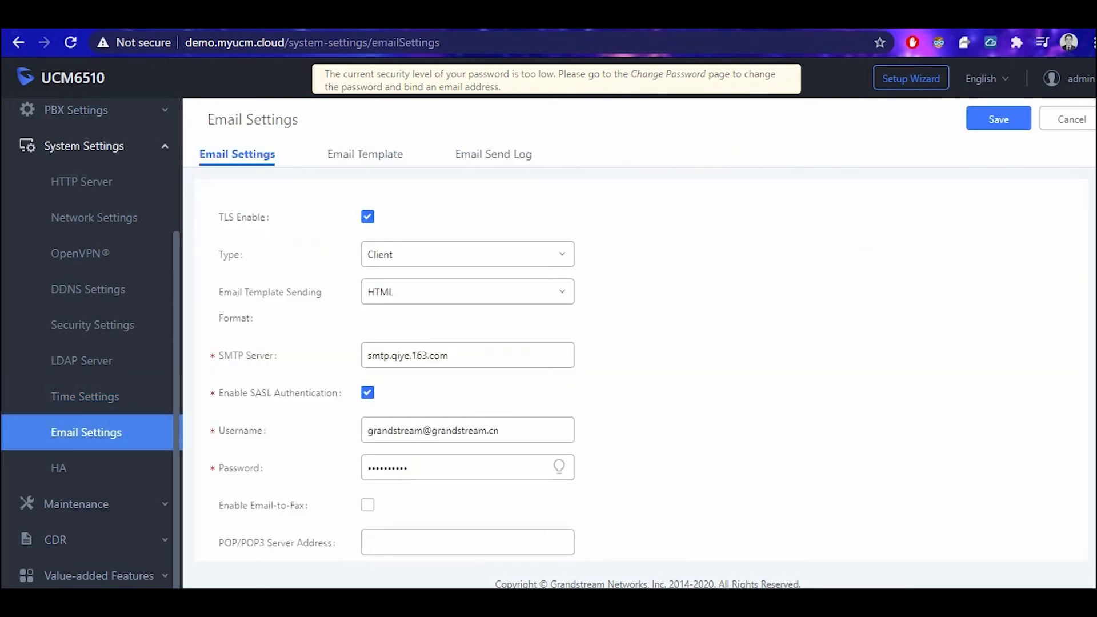
scroll(640, 371, down, 3)
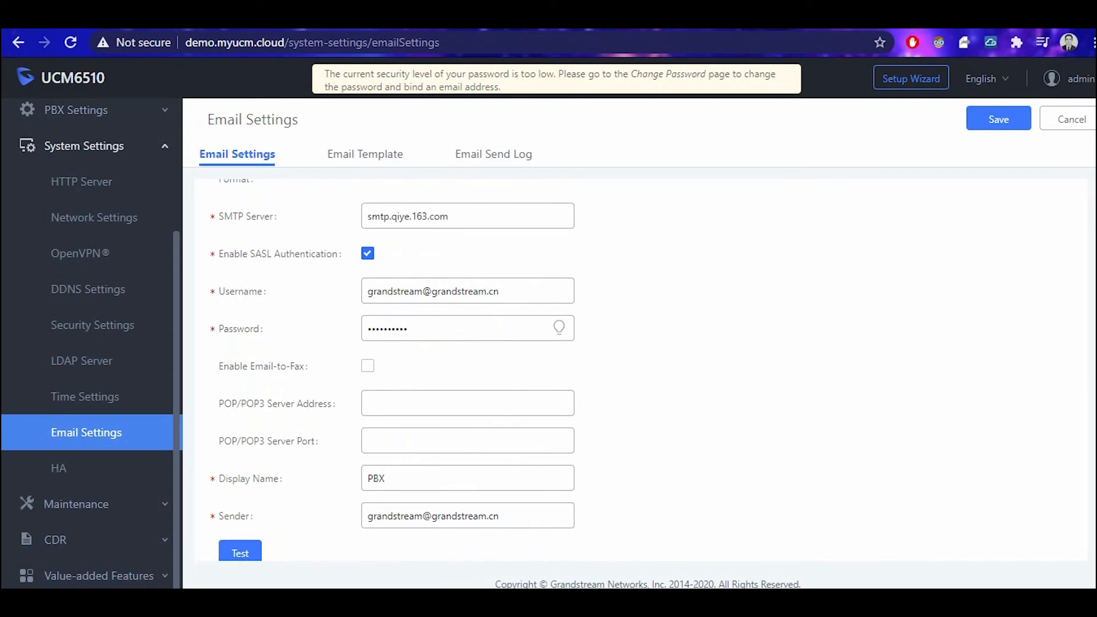
scroll(392, 370, up, 2)
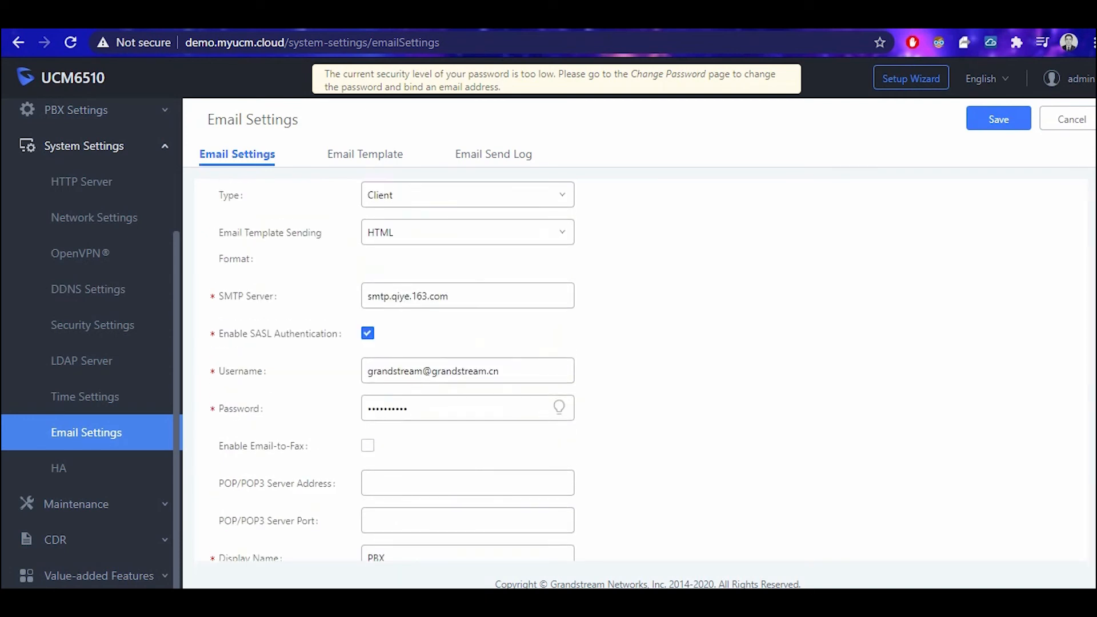
scroll(393, 371, up, 1)
scroll(497, 431, down, 3)
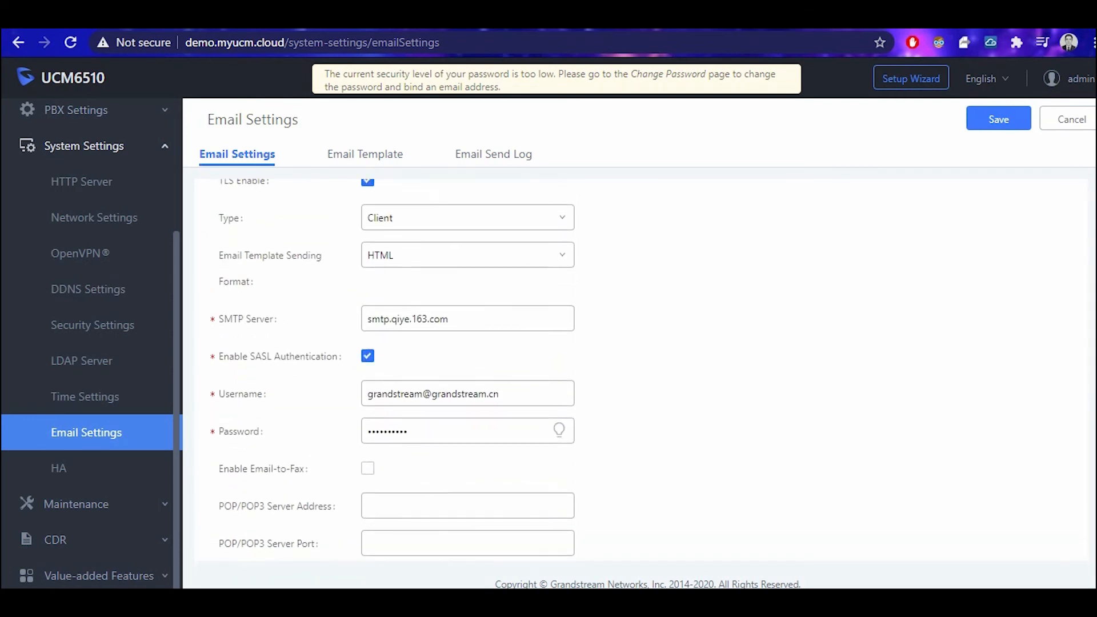
scroll(497, 431, up, 3)
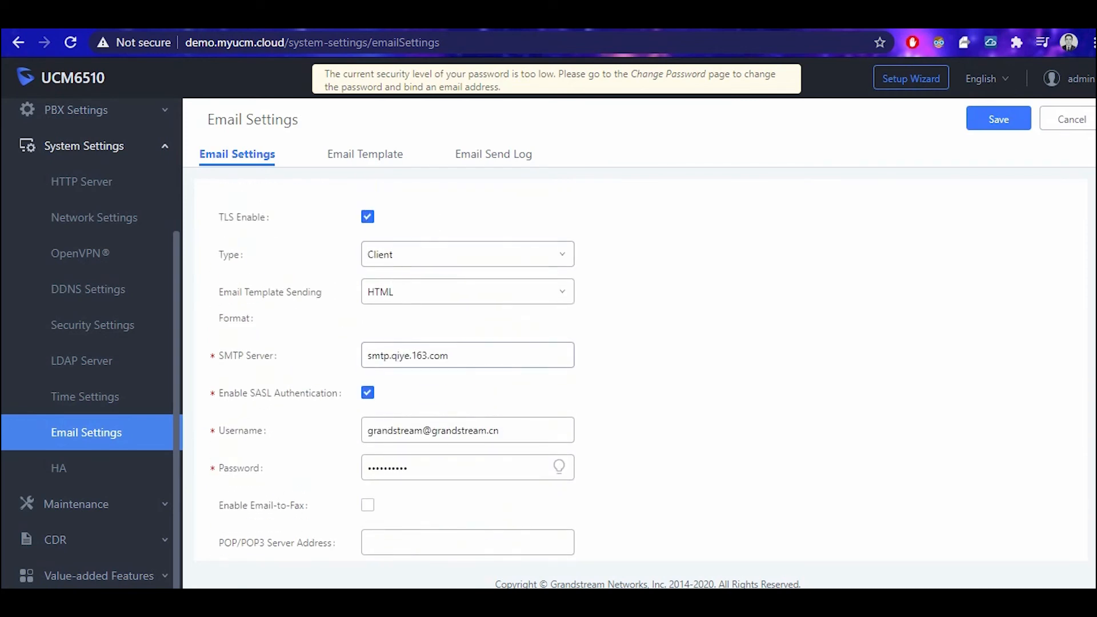
key(ctrl+a)
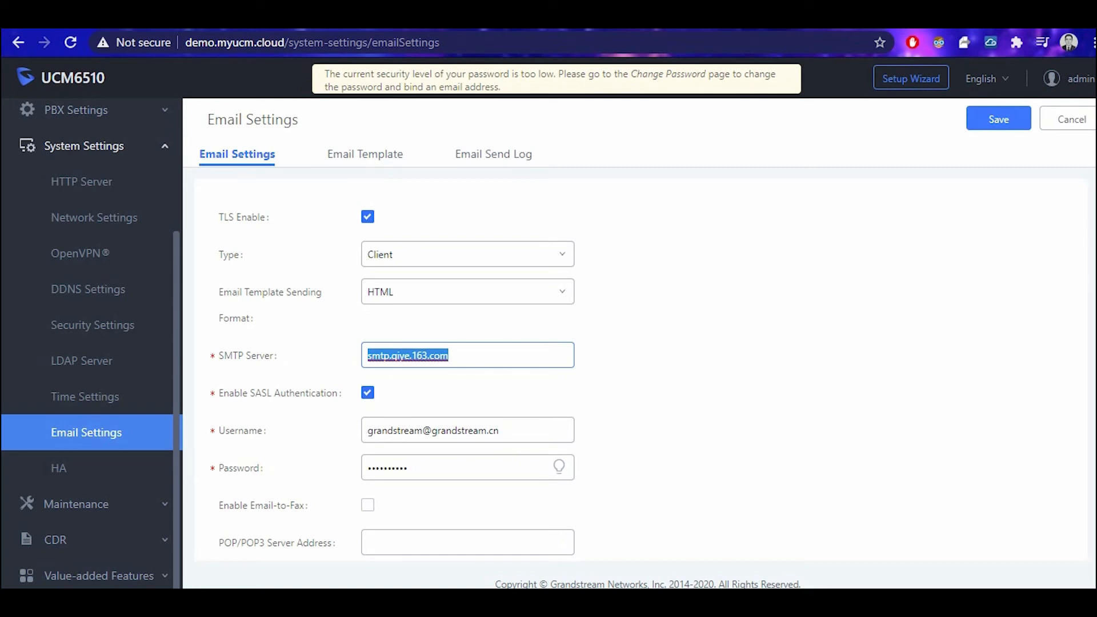
click(76, 503)
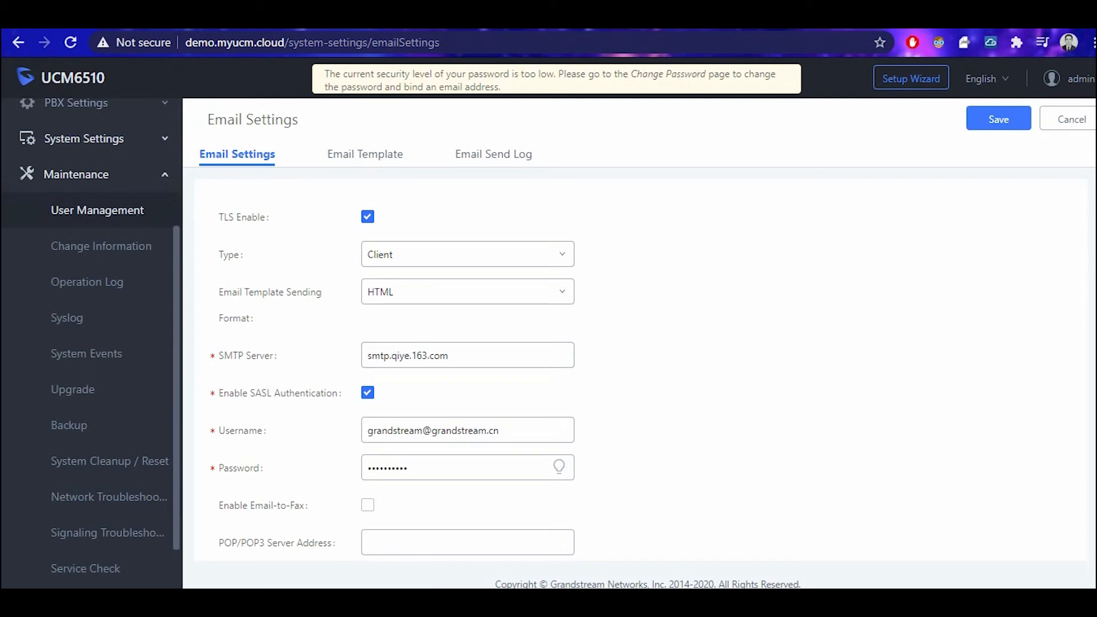
Look over the User Management, Change Information and Operation Log pages.
click(97, 210)
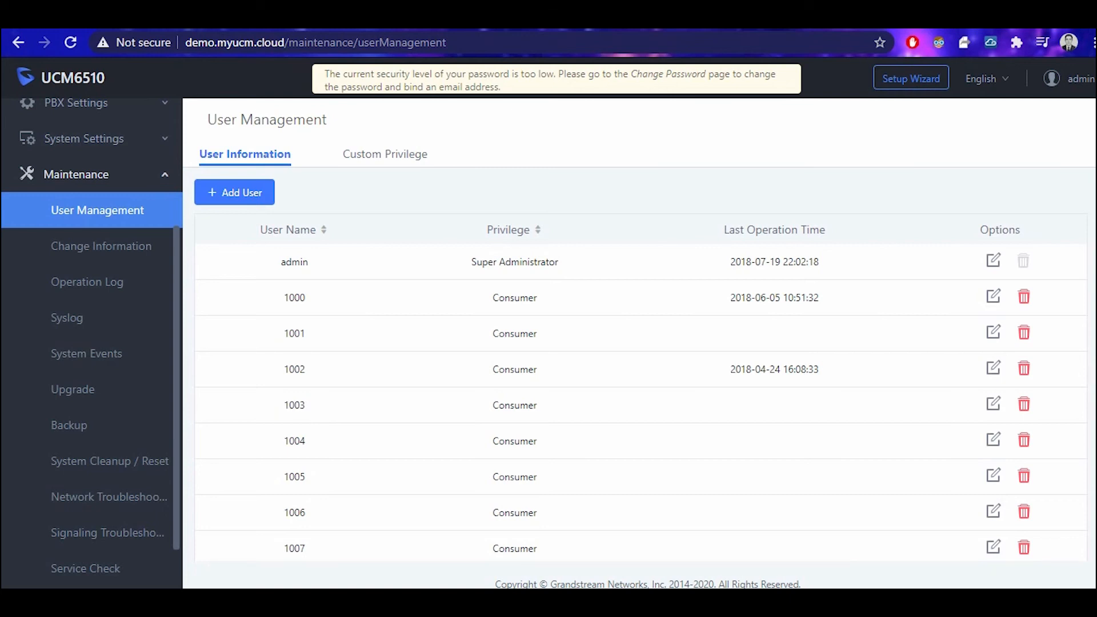
click(102, 246)
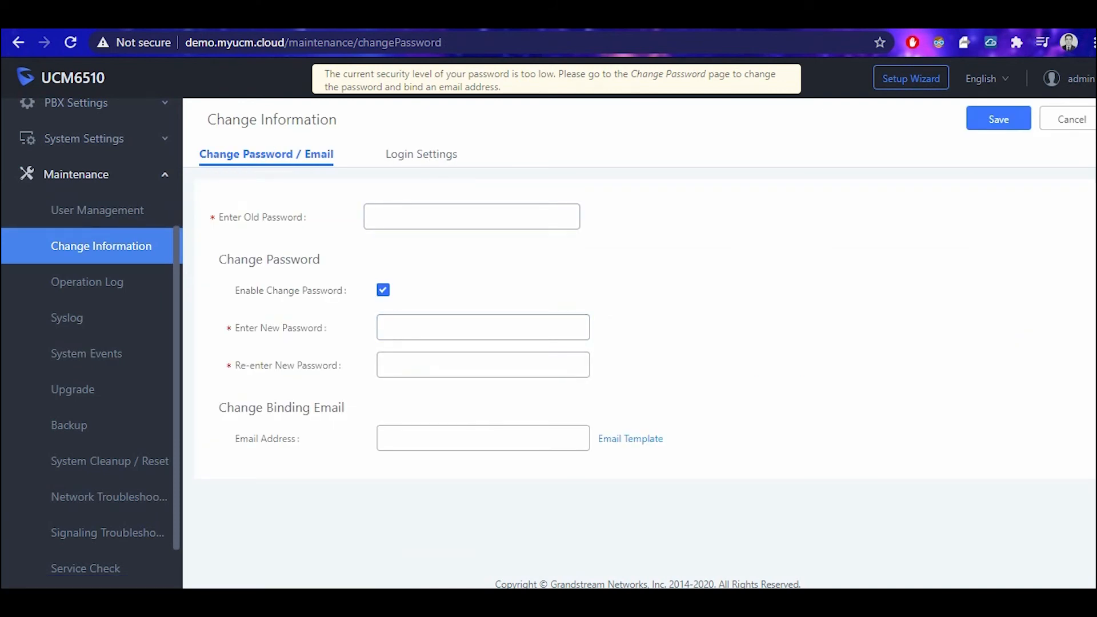
click(87, 282)
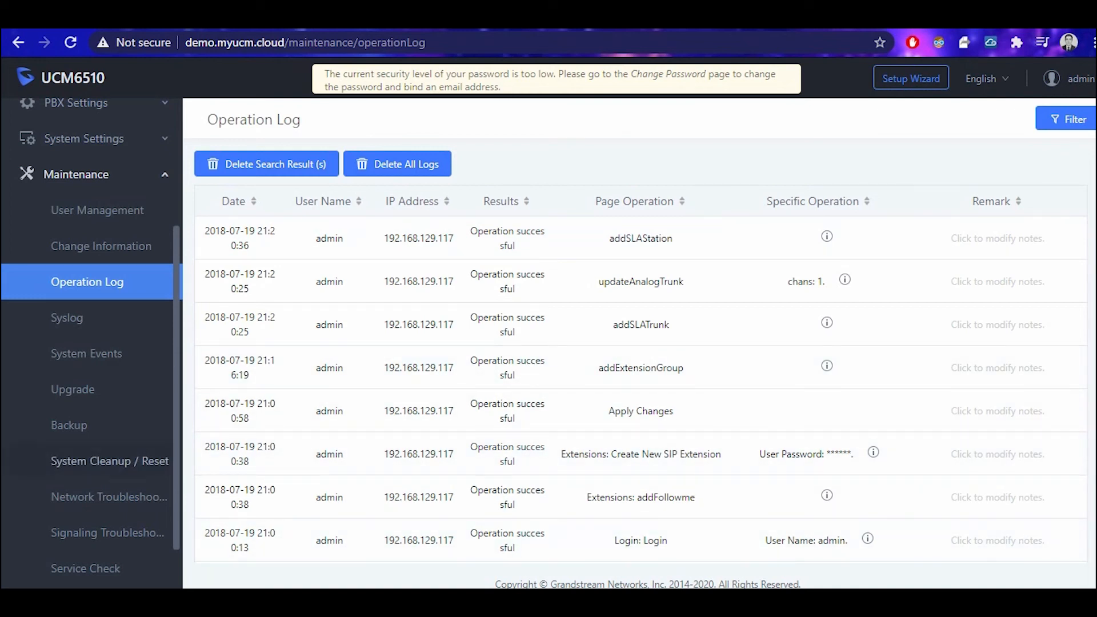
Review the Upgrade page, keeping Upgrade Via on HTTP, then open Backup.
click(72, 389)
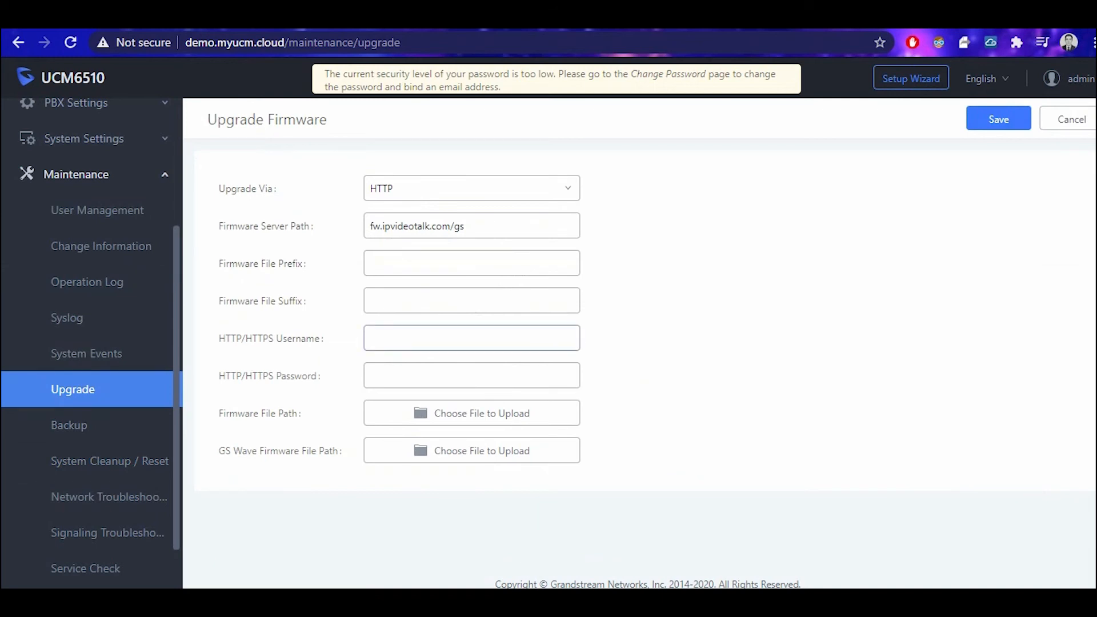
mouse_move(260, 413)
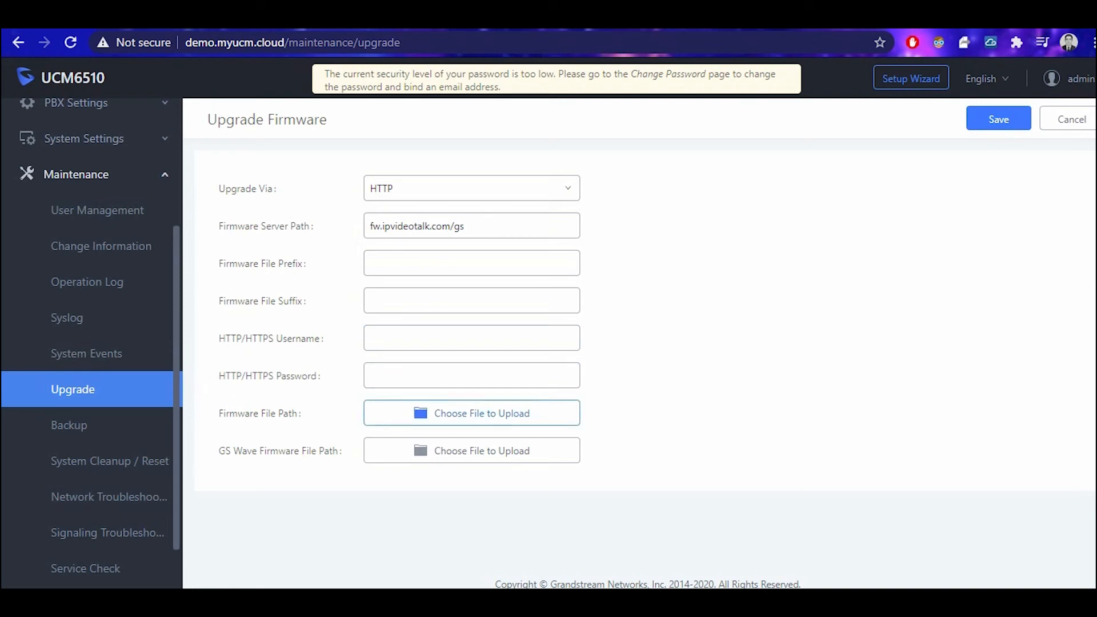
drag(219, 188, 273, 189)
drag(369, 226, 464, 225)
click(645, 234)
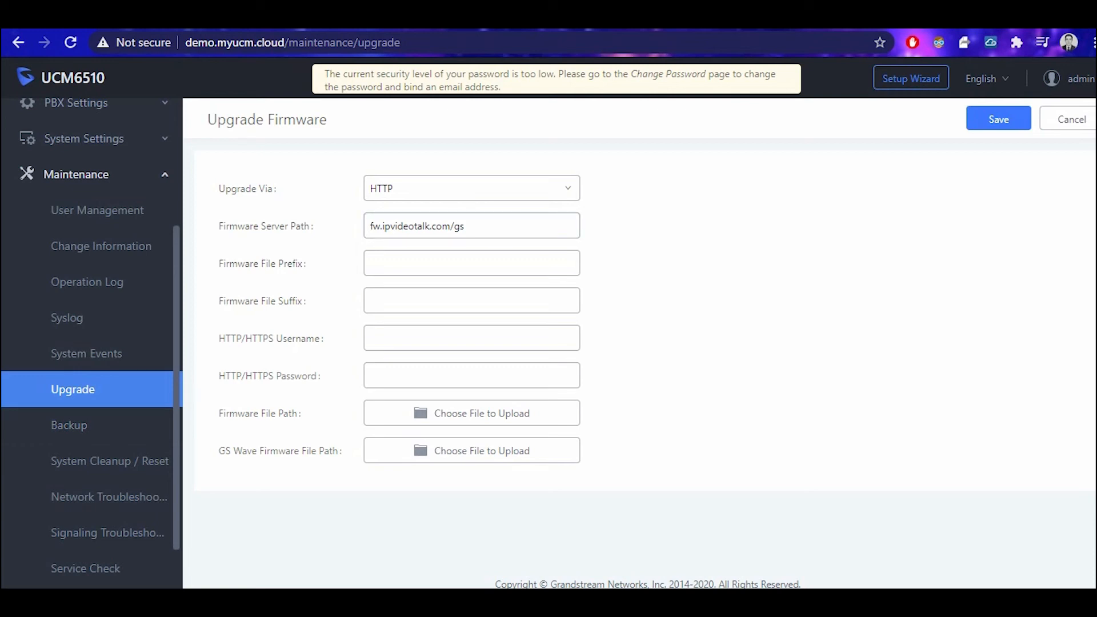
click(472, 188)
key(Escape)
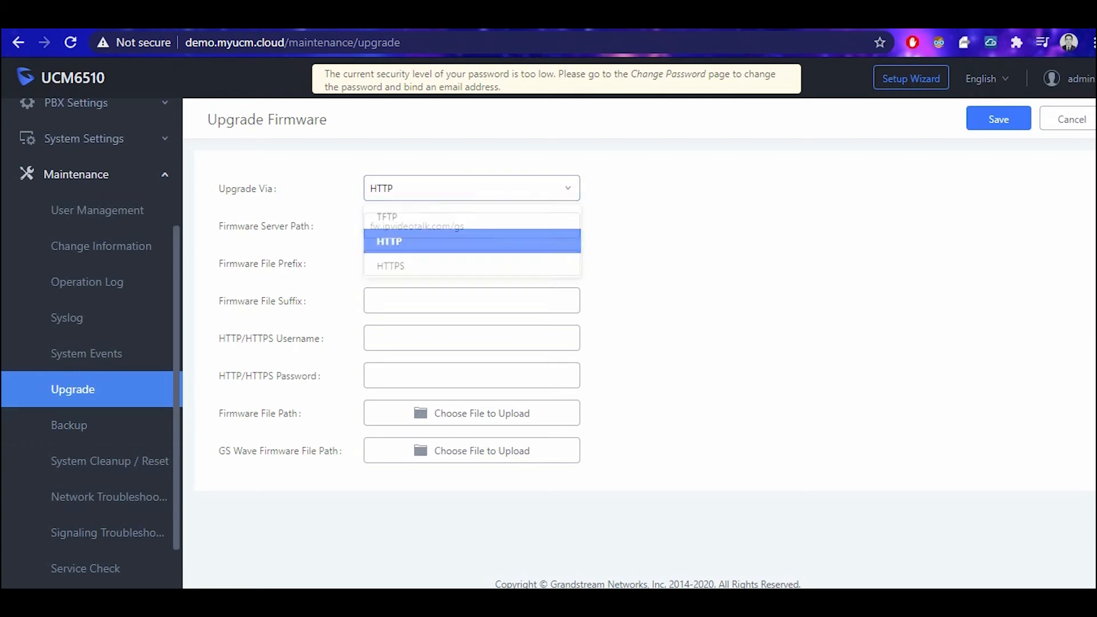
scroll(86, 342, down, 1)
scroll(85, 365, down, 1)
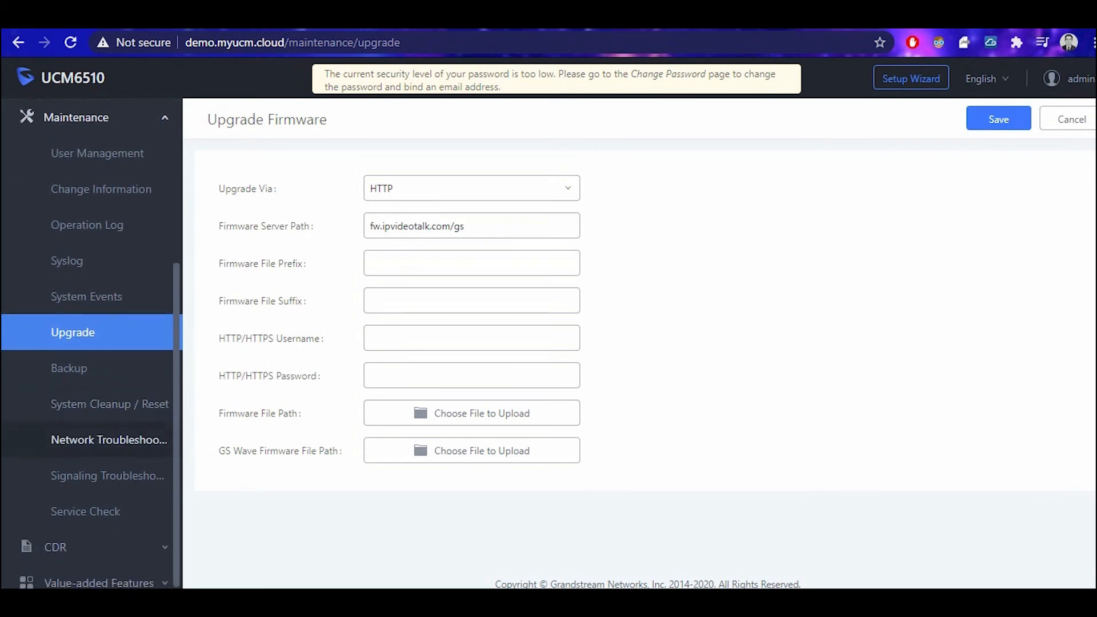
click(69, 368)
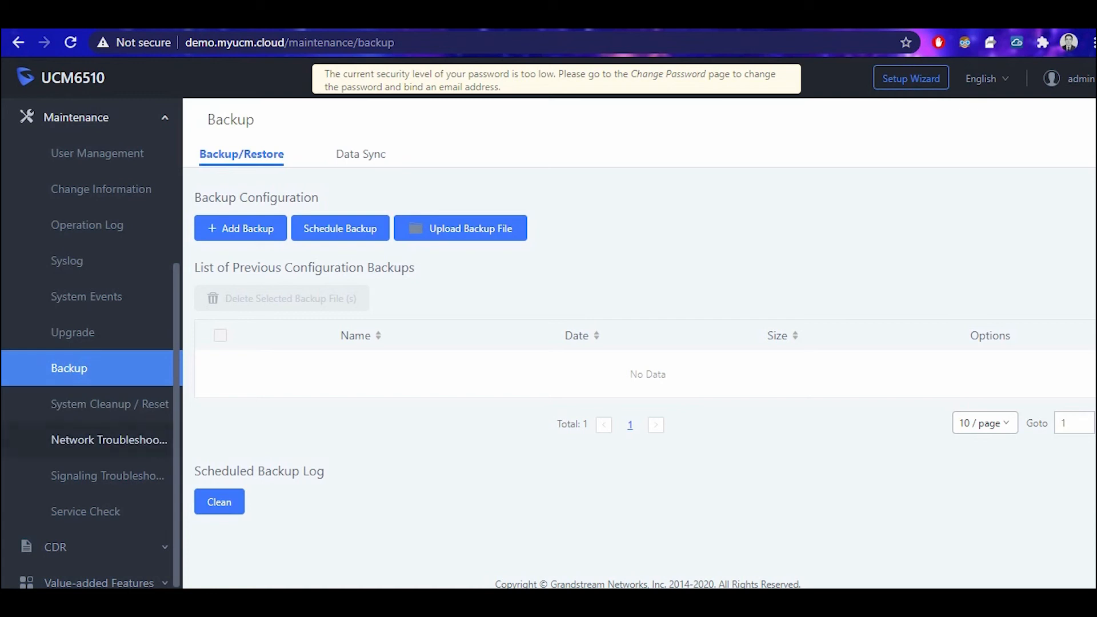
Look over Network and Signaling Troubleshooting, including Digital Record Trace, then open CDR > CDR.
click(109, 440)
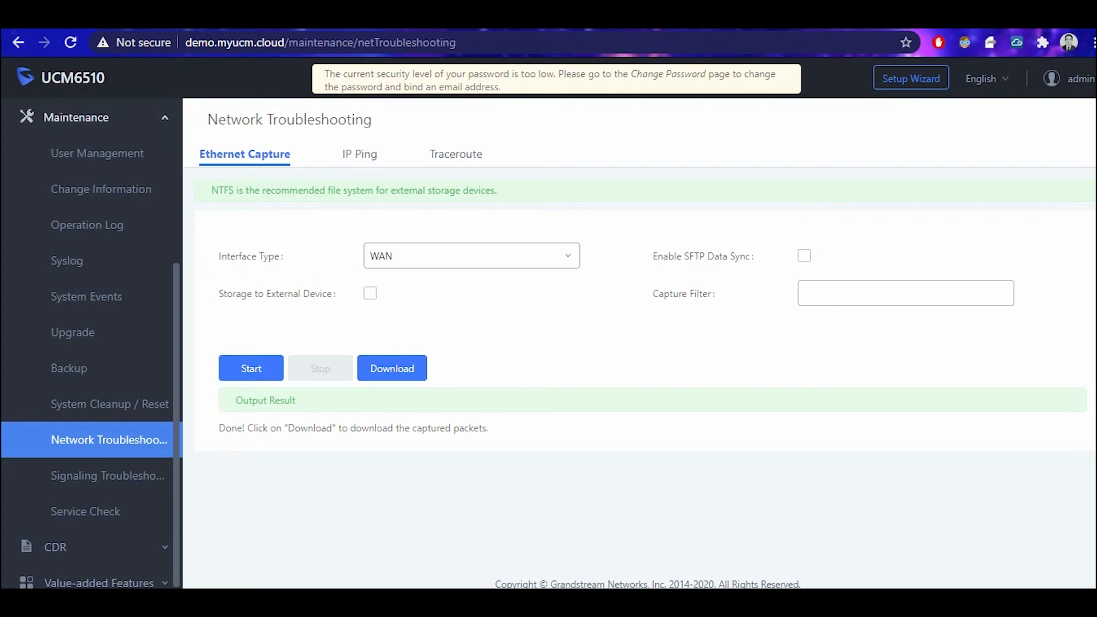
click(107, 476)
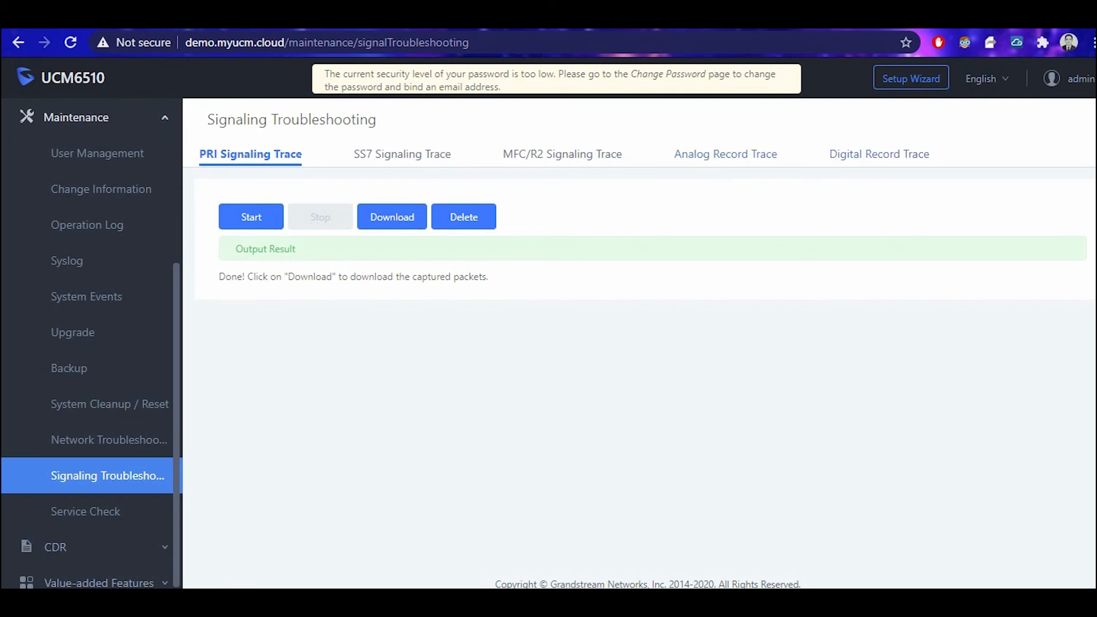
click(879, 154)
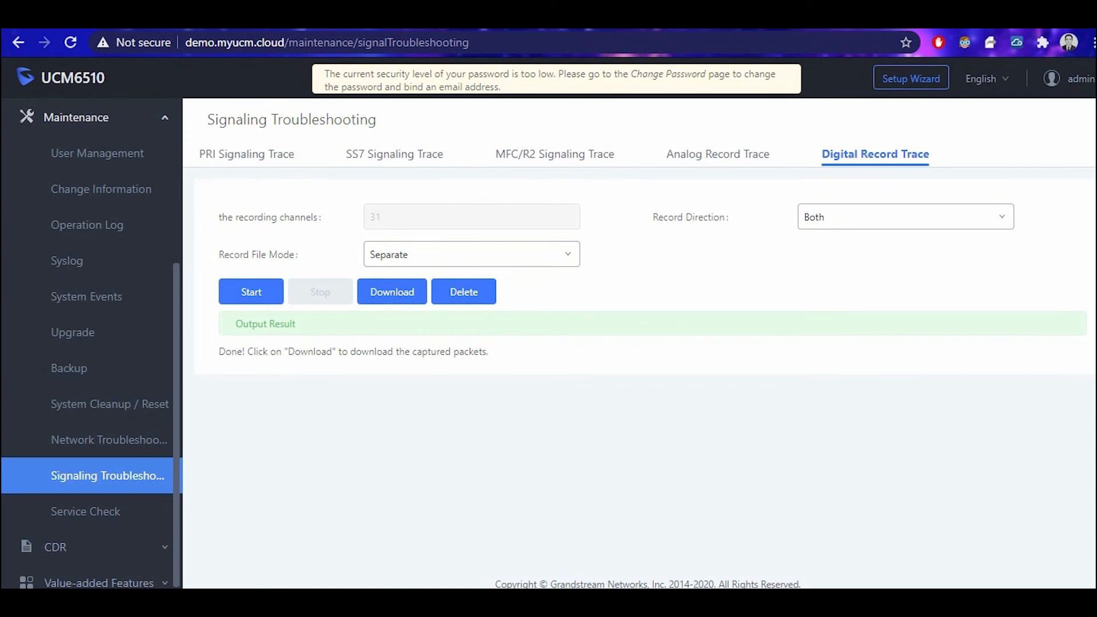
scroll(91, 536, down, 1)
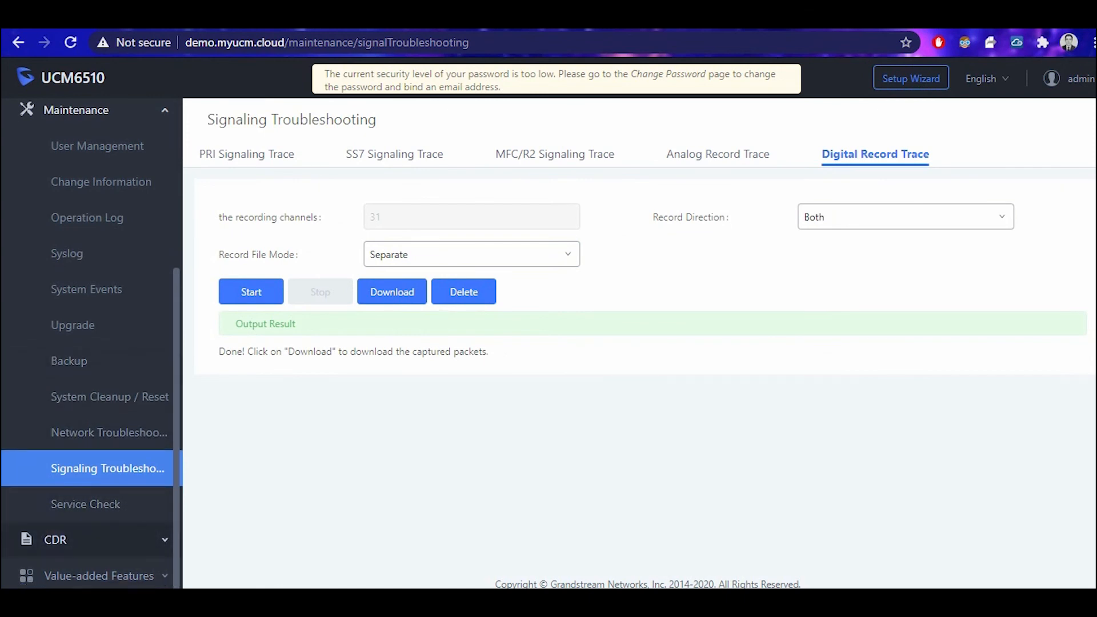
click(55, 539)
click(62, 395)
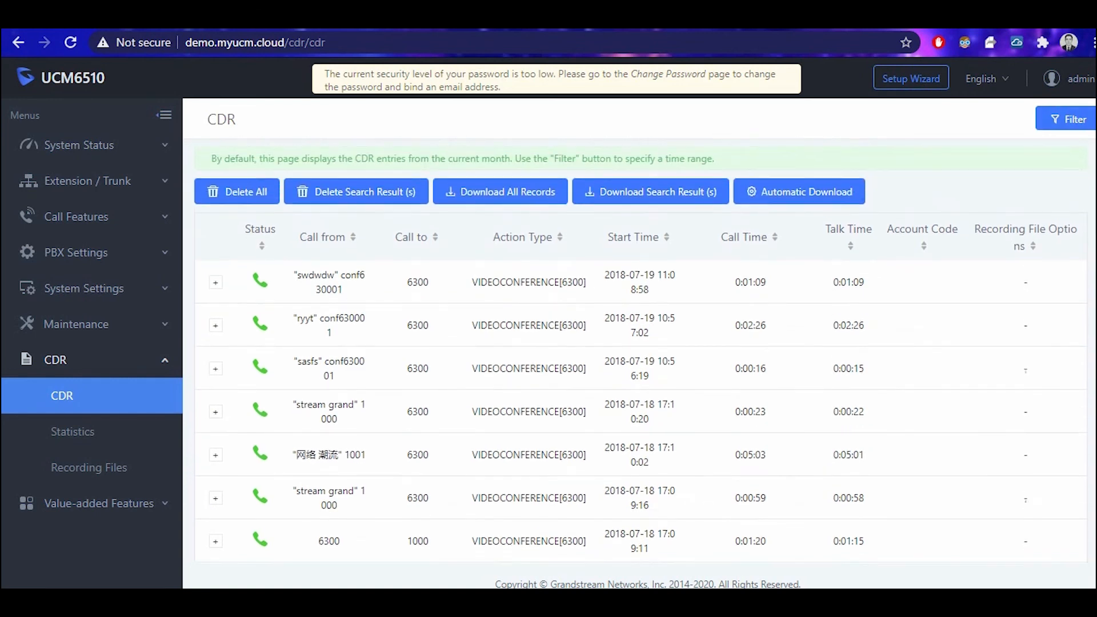
Open CDR Statistics and scroll through the monthly call statistics chart.
scroll(640, 354, down, 2)
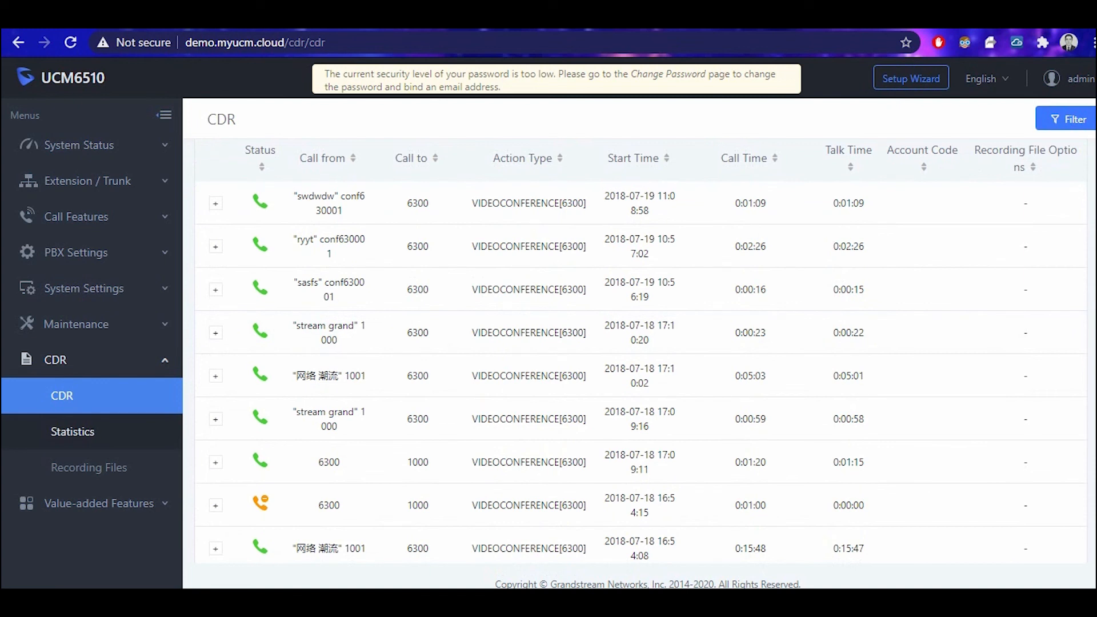
click(72, 431)
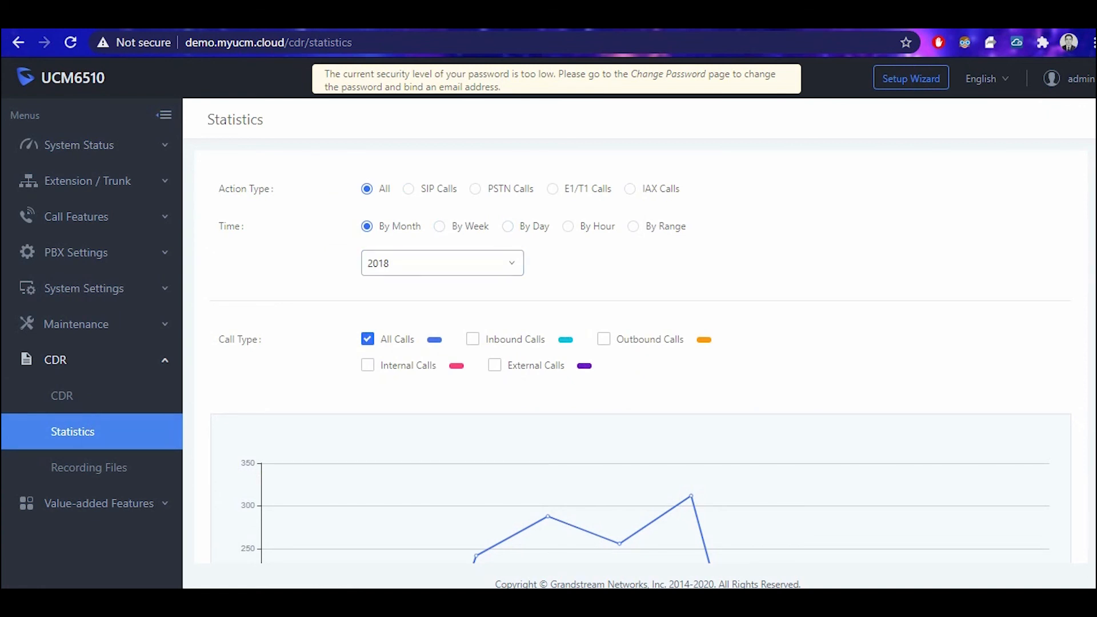
scroll(640, 351, down, 1)
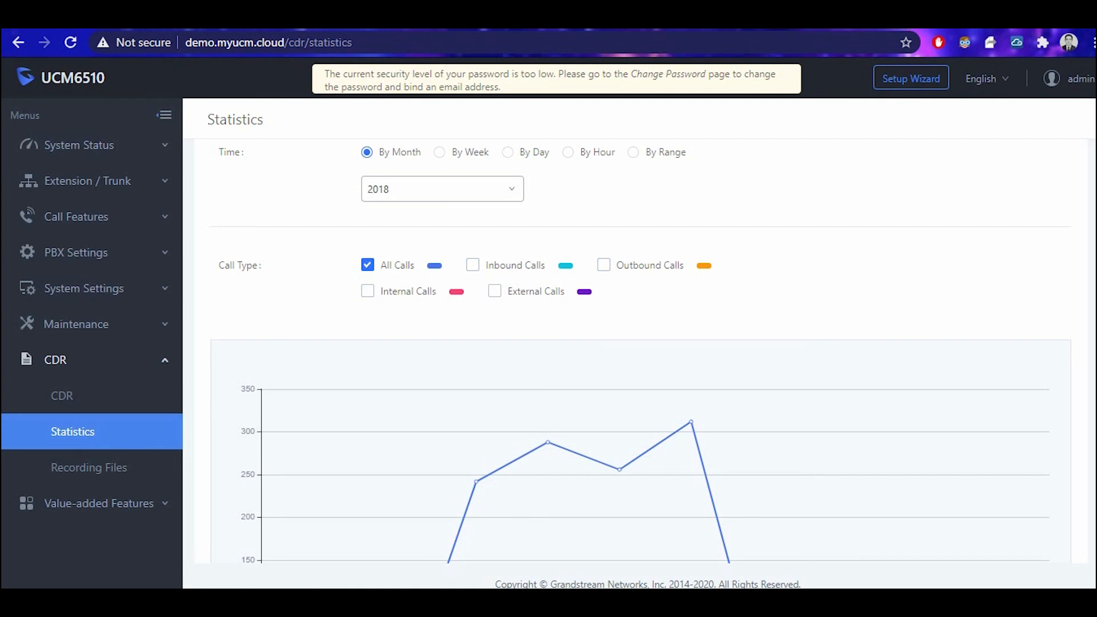
scroll(641, 351, down, 2)
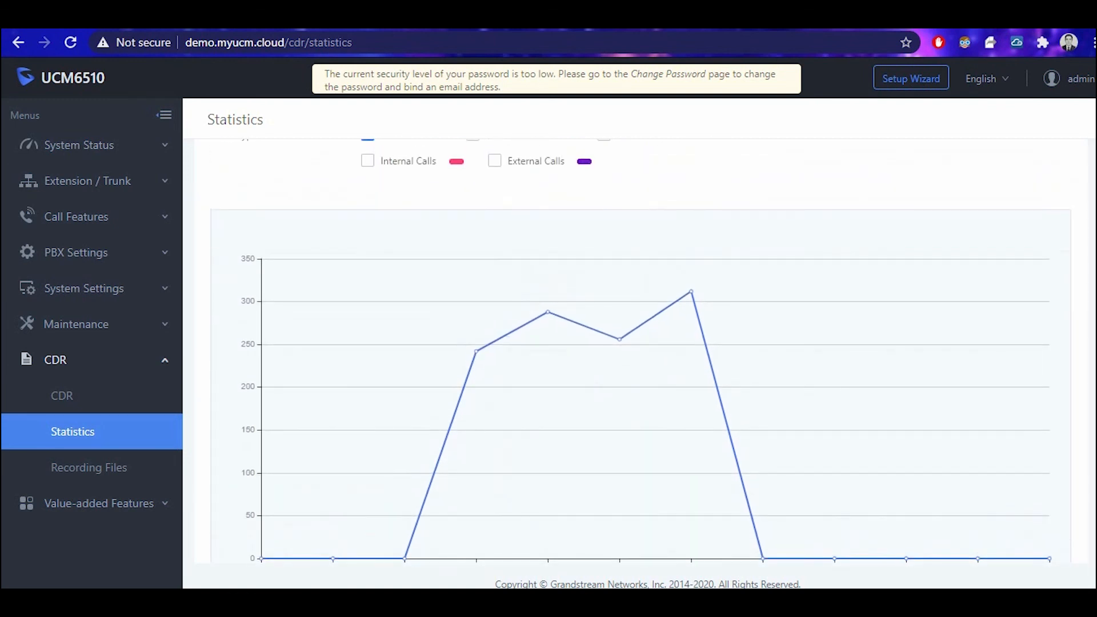
Open Recording Files, check its type and Local storage lists, then expand Value-added Features.
click(88, 467)
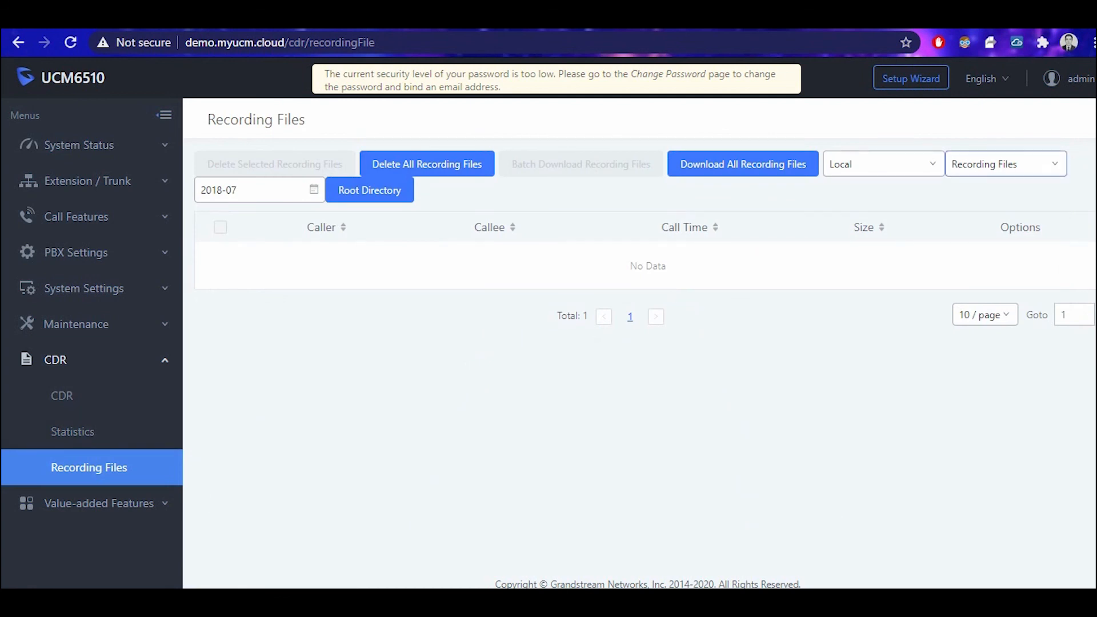
click(1006, 164)
click(883, 164)
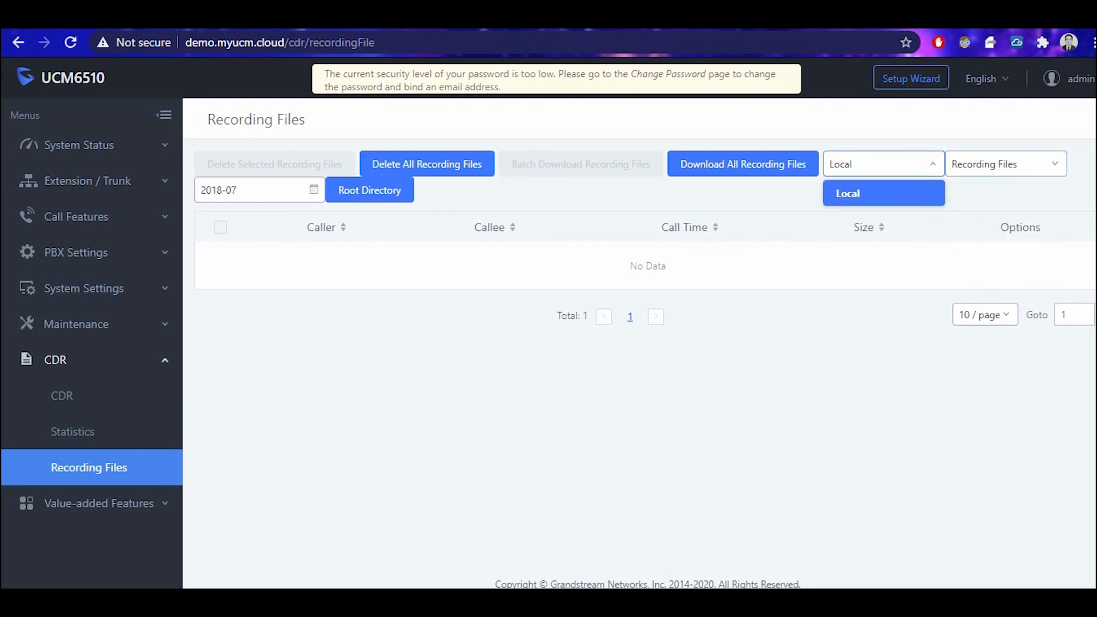
click(883, 164)
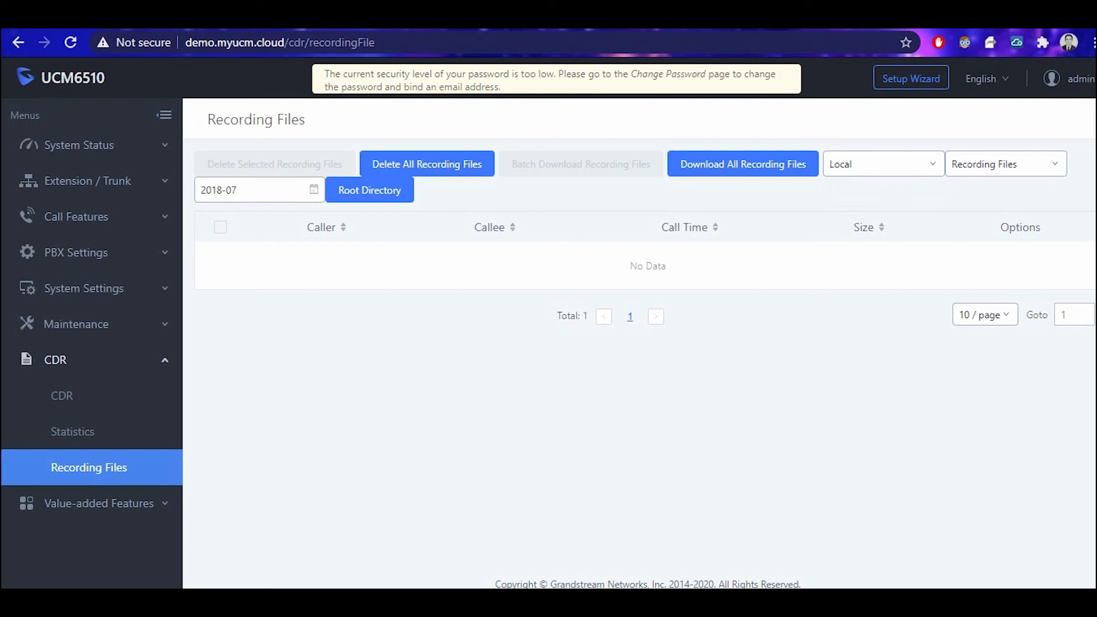
click(99, 503)
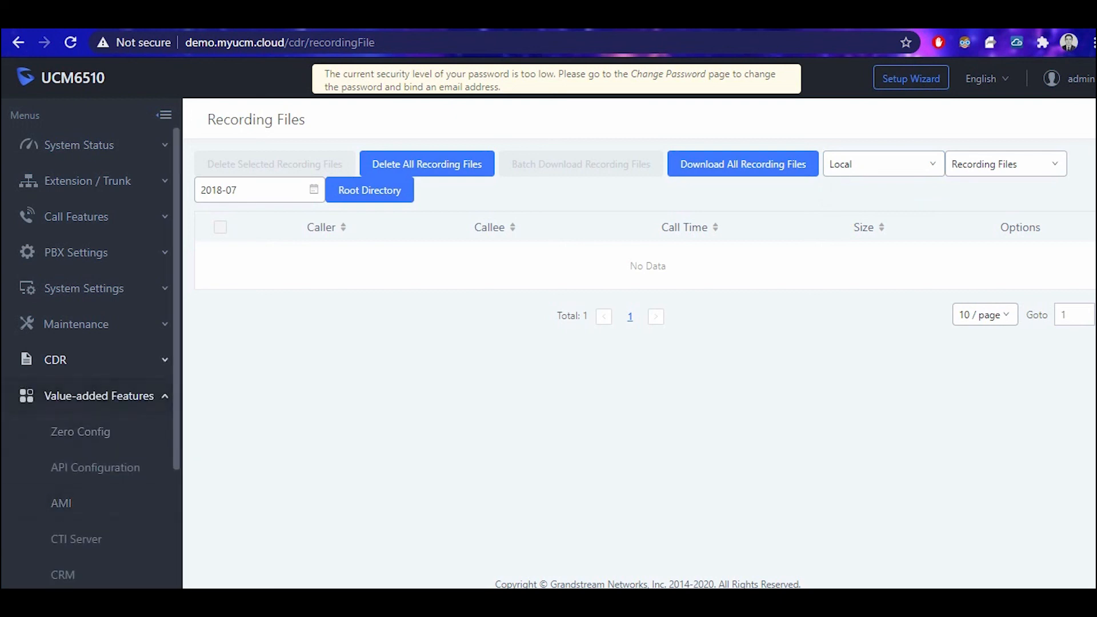
Open the Zero Config device list and highlight the first device's IP address and model GXP2110.
scroll(99, 491, down, 2)
click(80, 311)
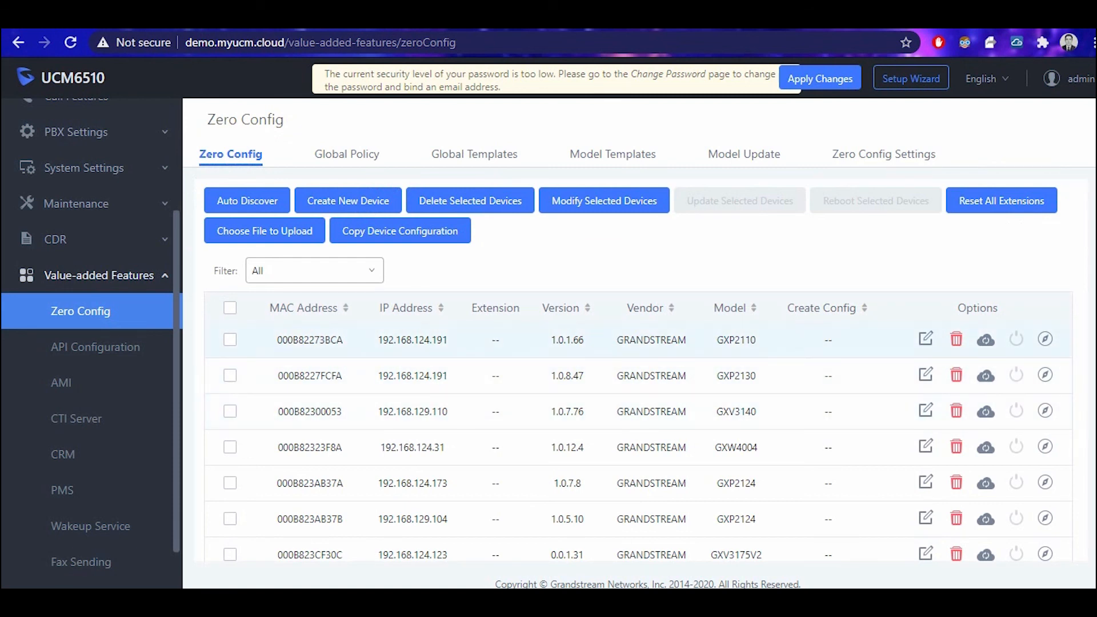
drag(378, 340, 448, 340)
double_click(735, 340)
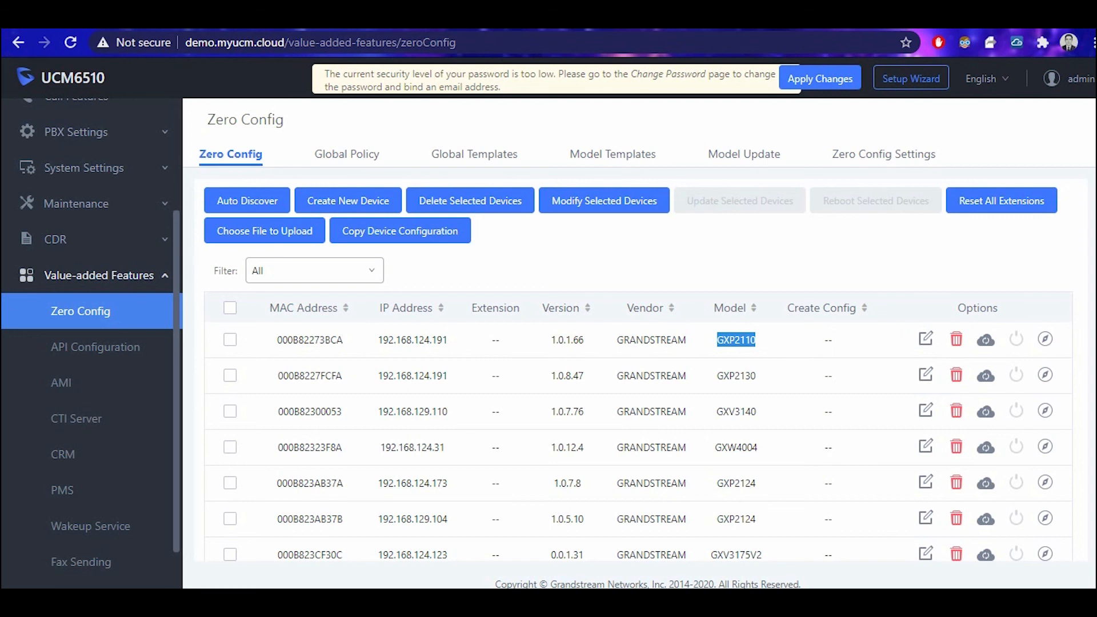
View Global Policy and Model Templates, then scroll the Model Update package list.
click(346, 153)
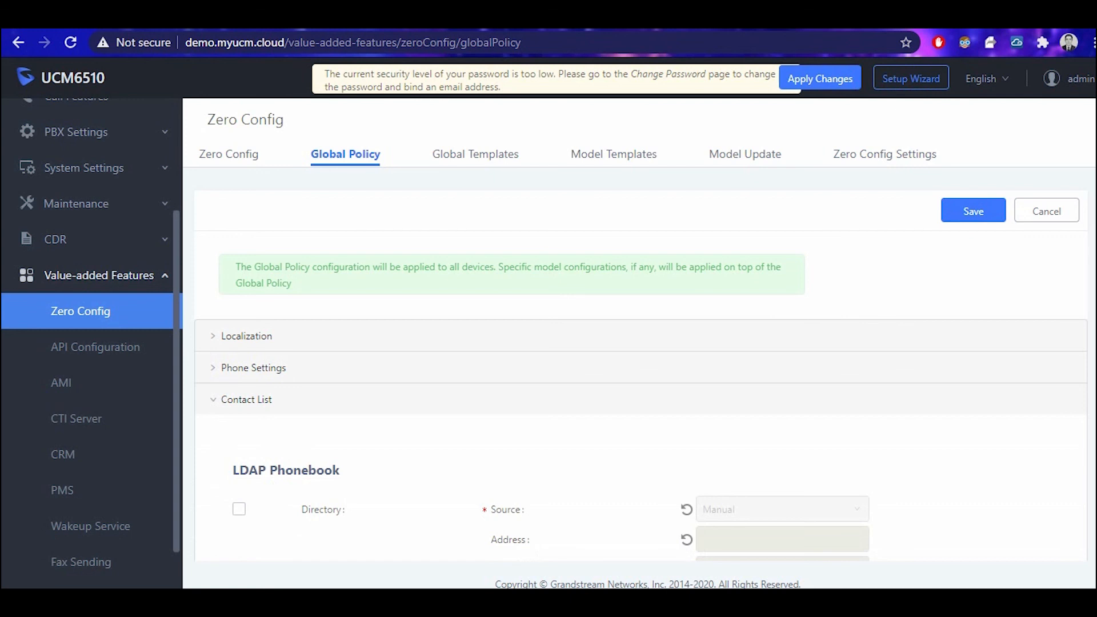
scroll(640, 371, down, 3)
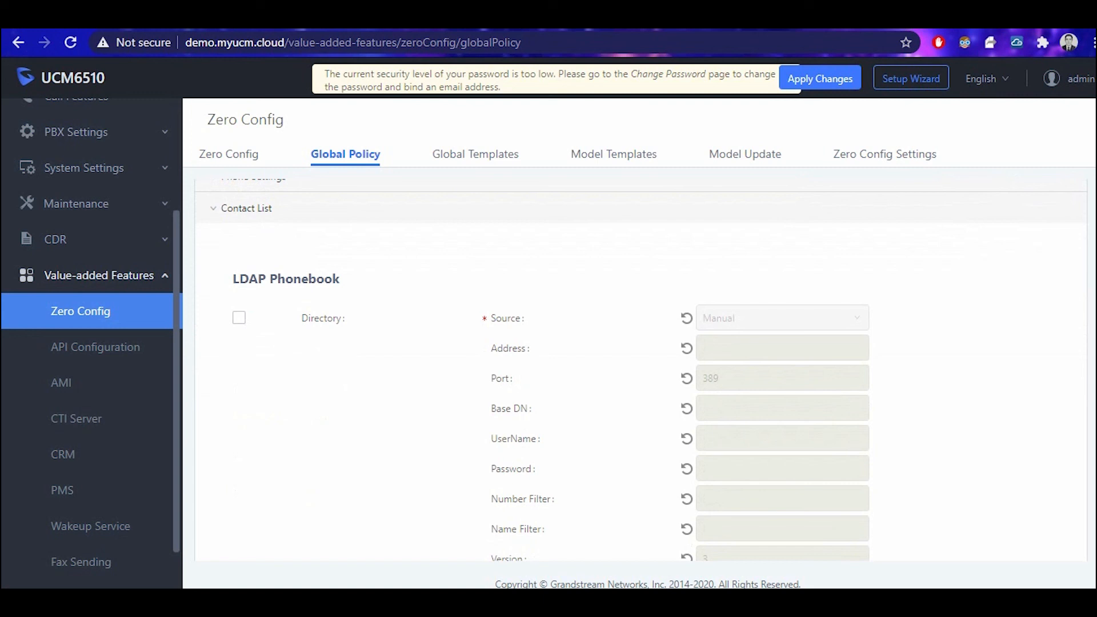
click(613, 154)
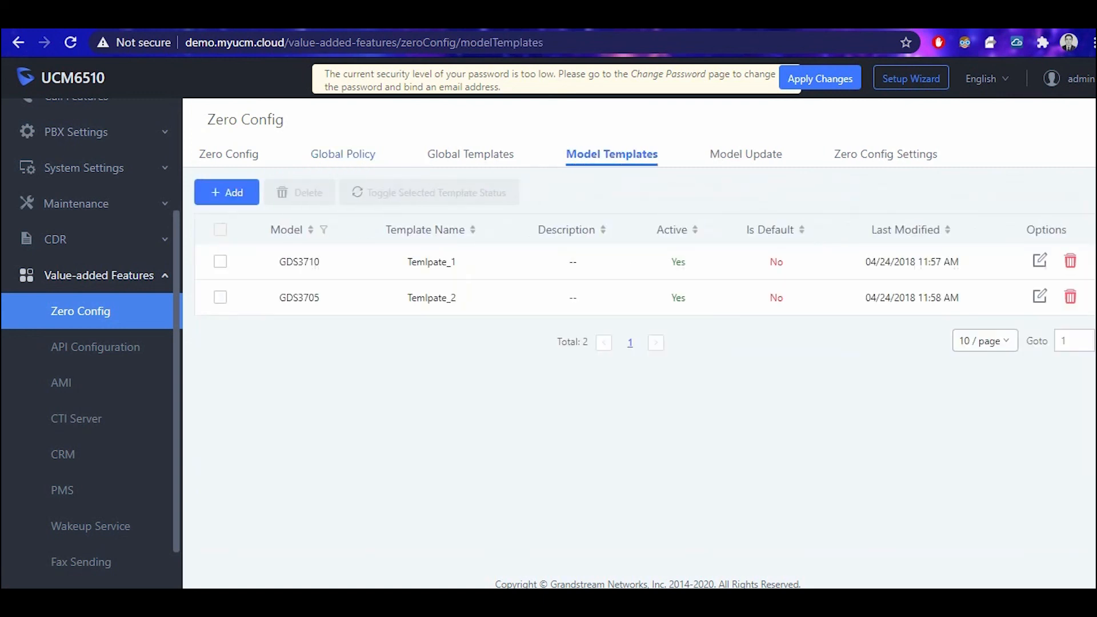
click(745, 154)
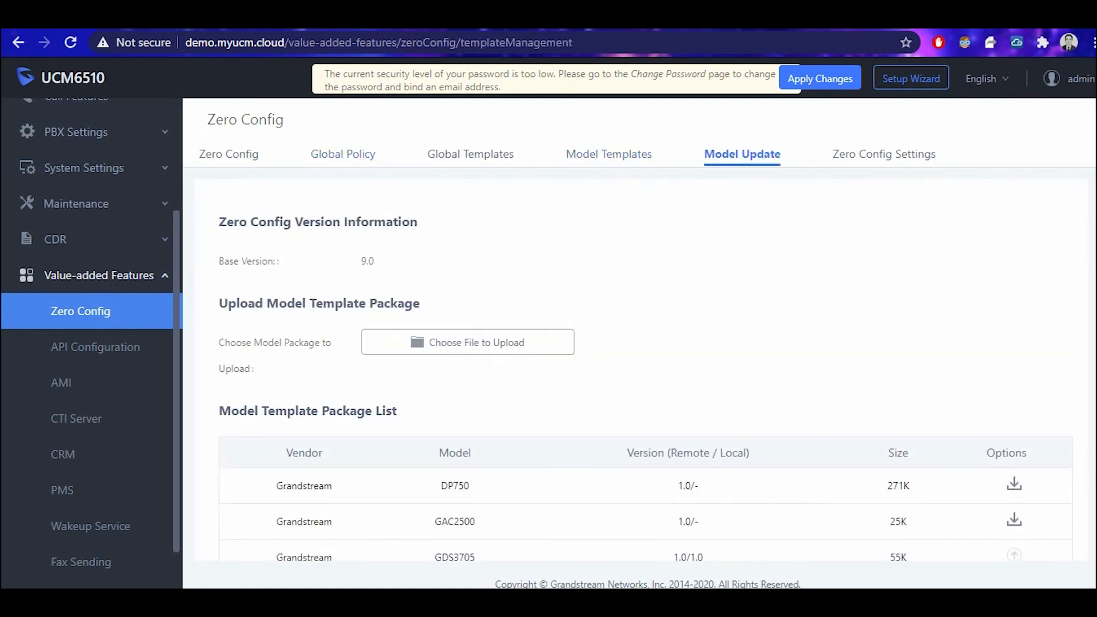
scroll(646, 371, down, 5)
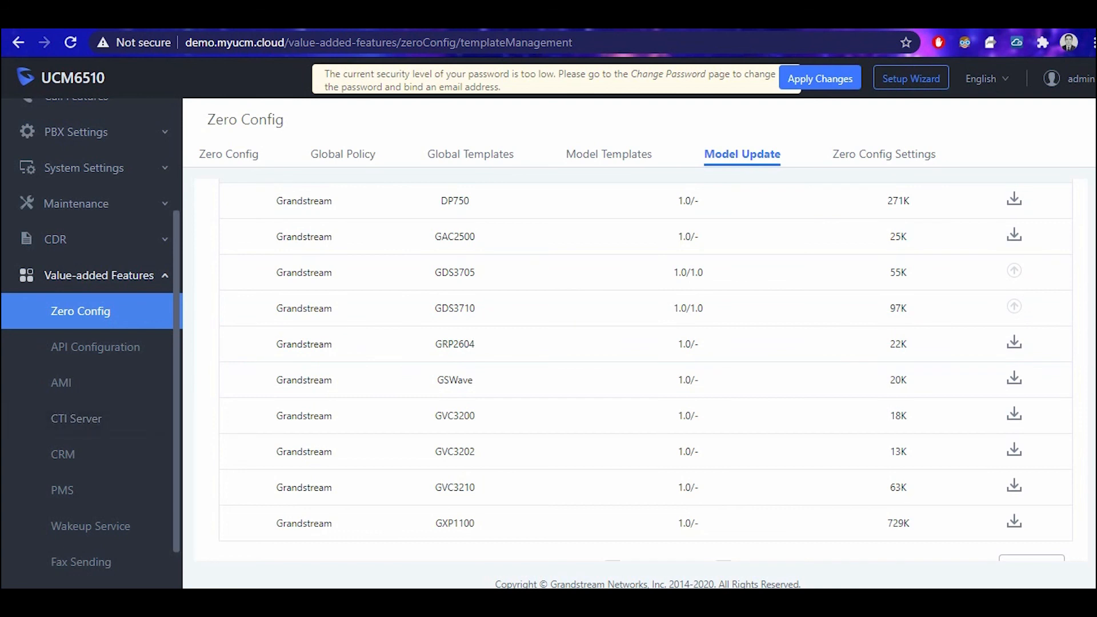
scroll(91, 423, down, 1)
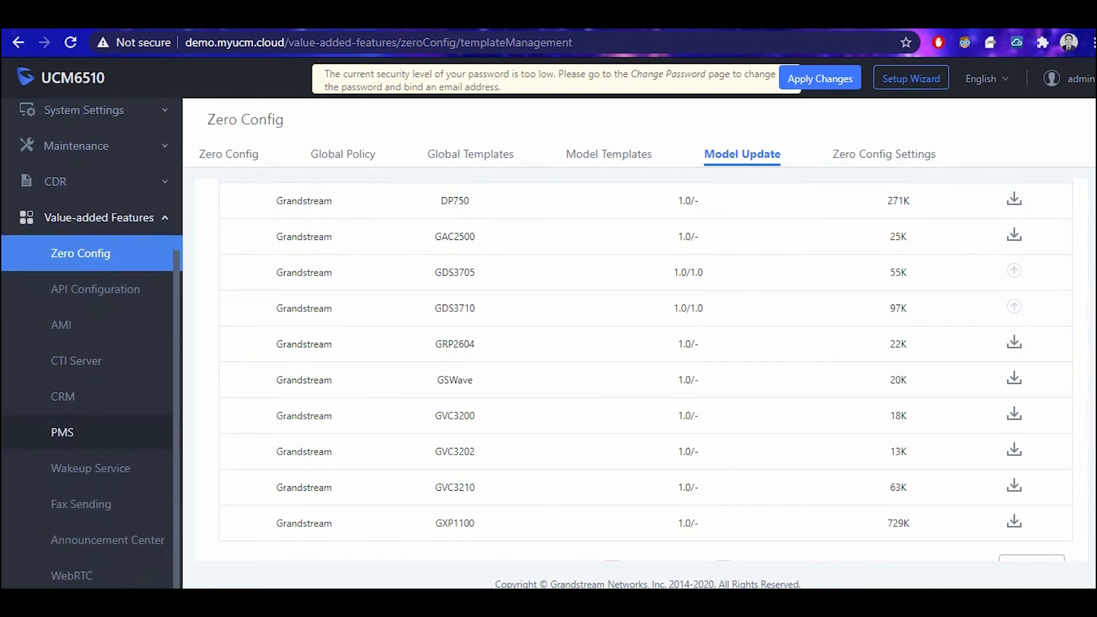
Check the PMS module choices, keeping Mitel, then view the wakeup service list.
click(62, 431)
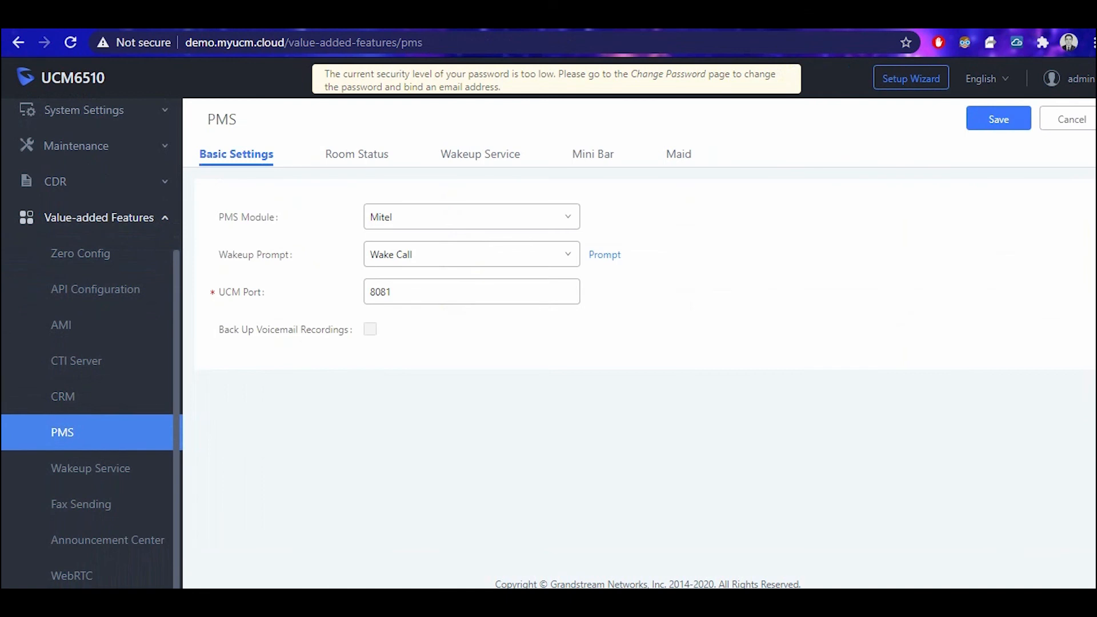
click(472, 217)
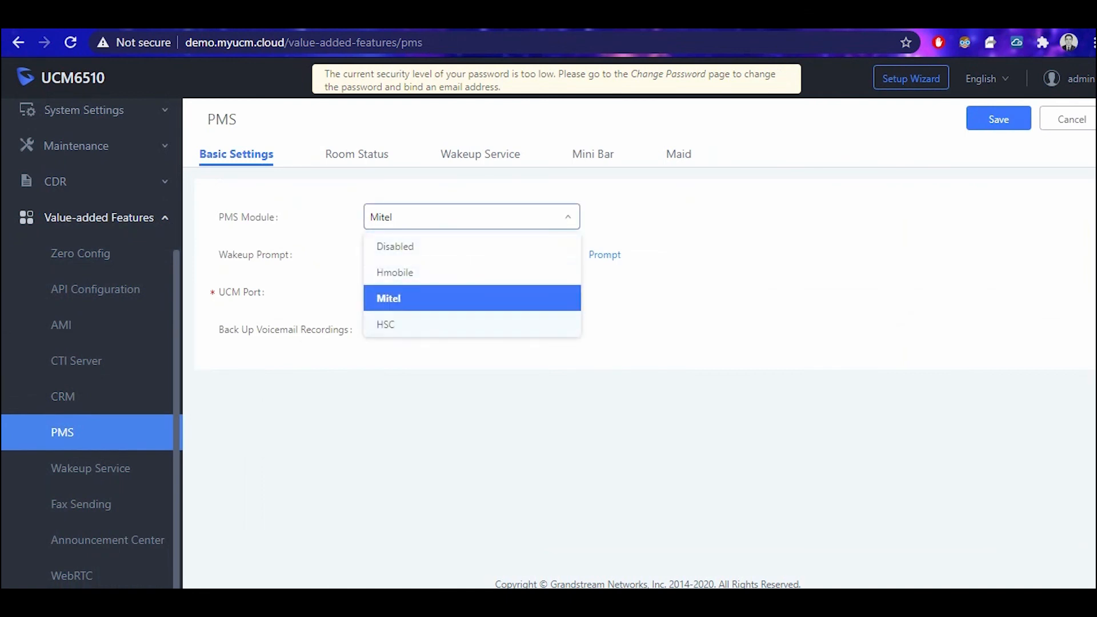
key(Escape)
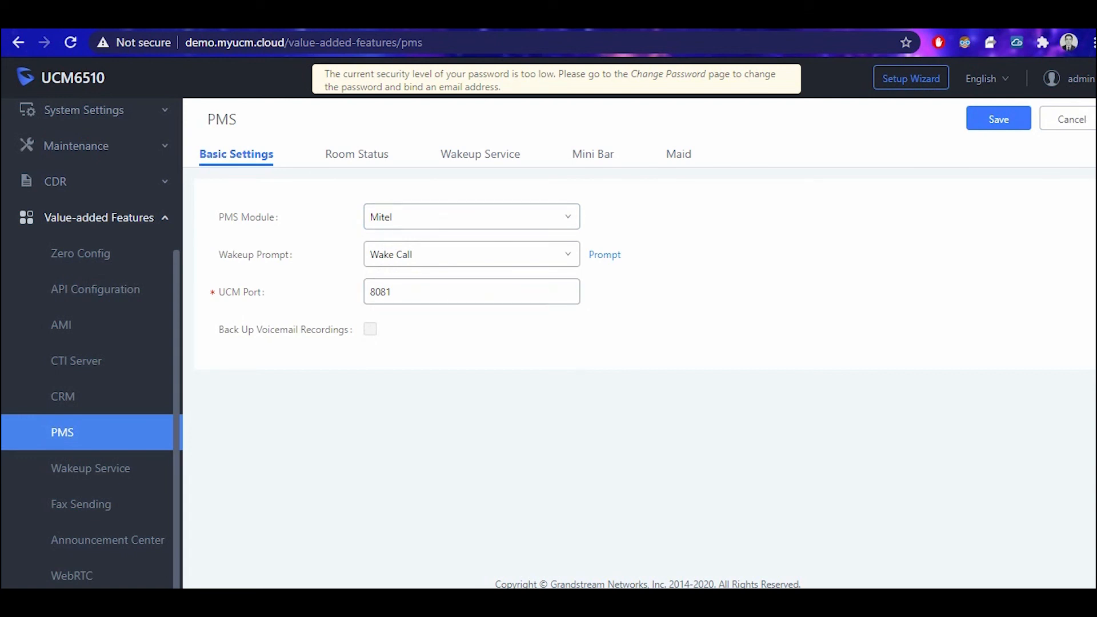
click(90, 468)
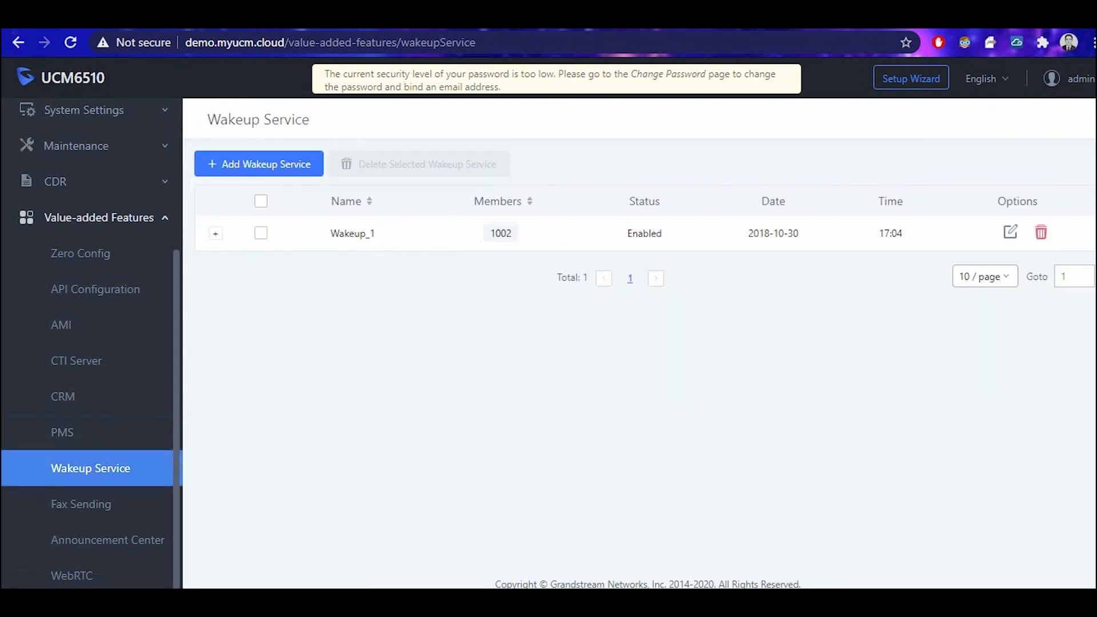
Review the CRM system options, keeping SugarCRM, then collapse the Value-added Features section.
click(63, 396)
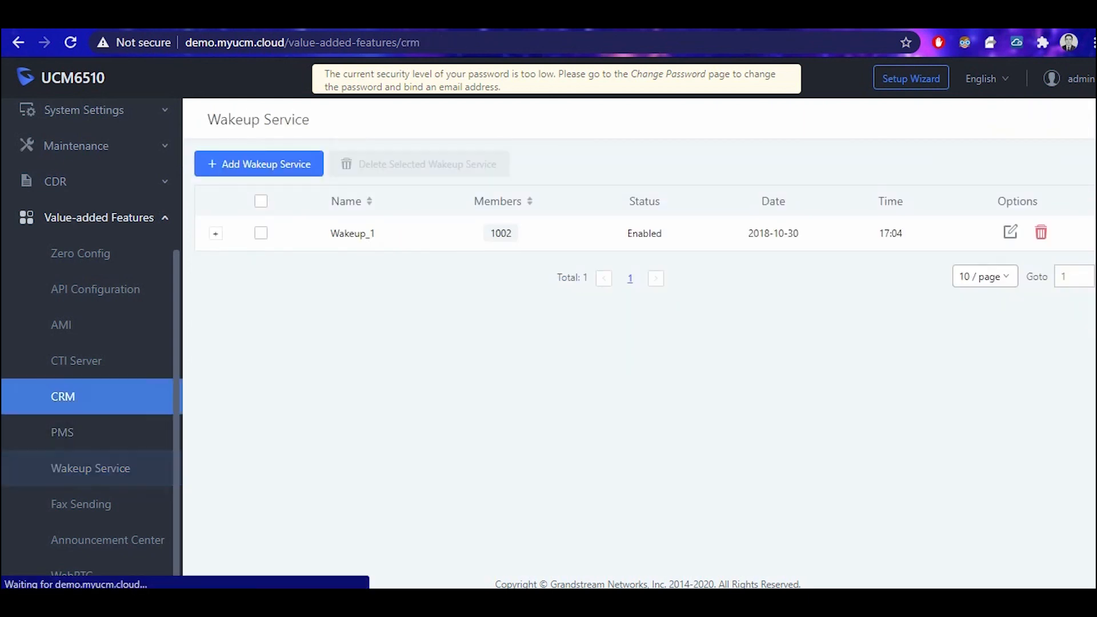
click(471, 188)
click(471, 188)
click(472, 188)
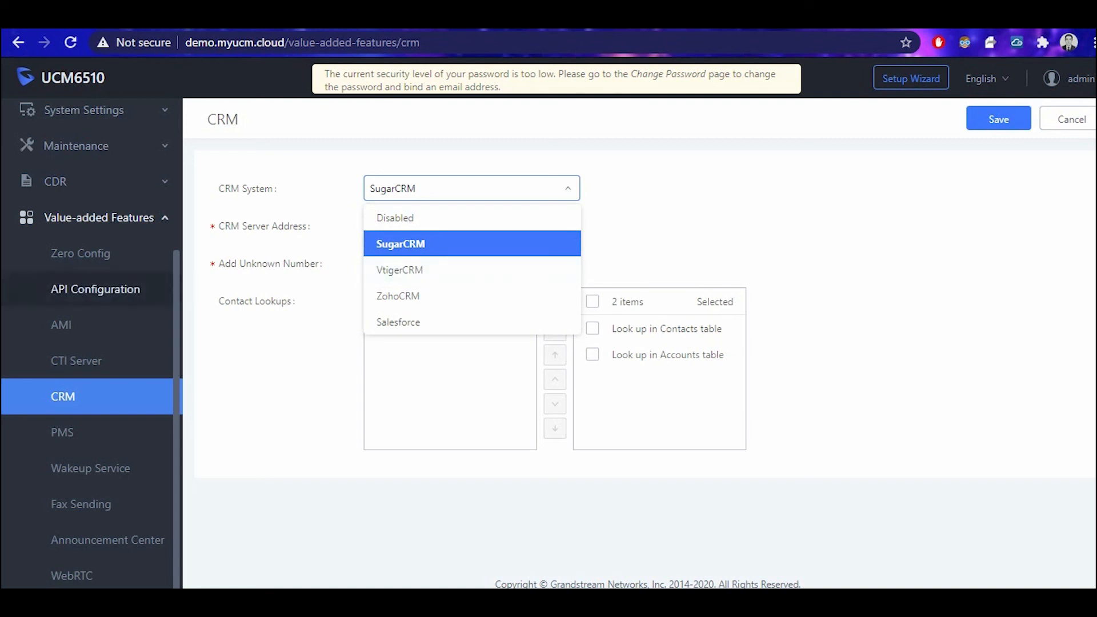
key(Escape)
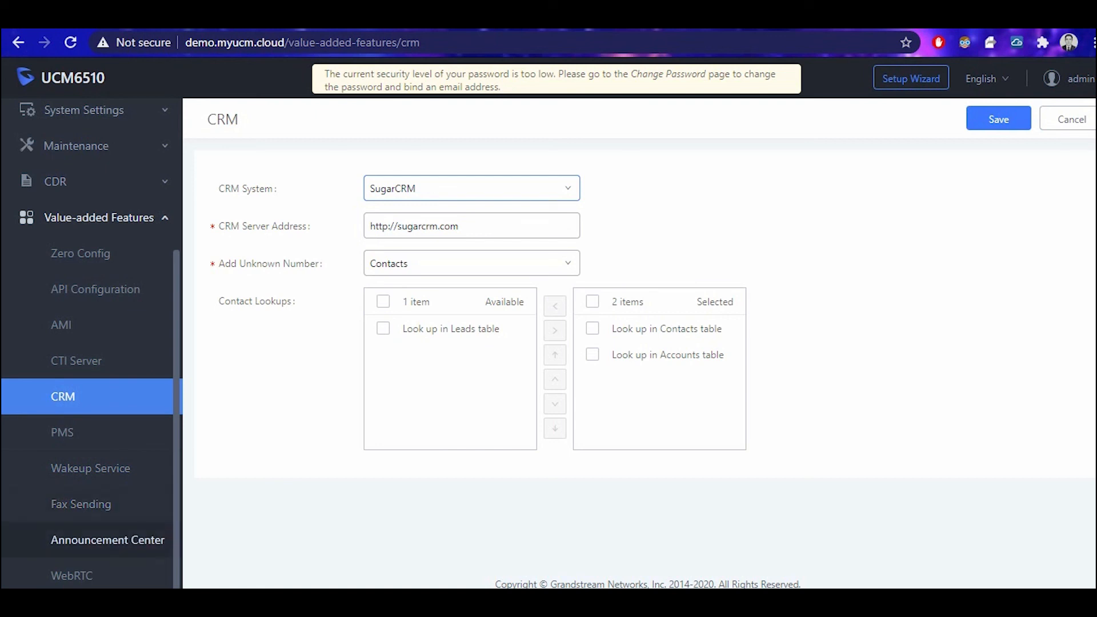
scroll(92, 400, up, 3)
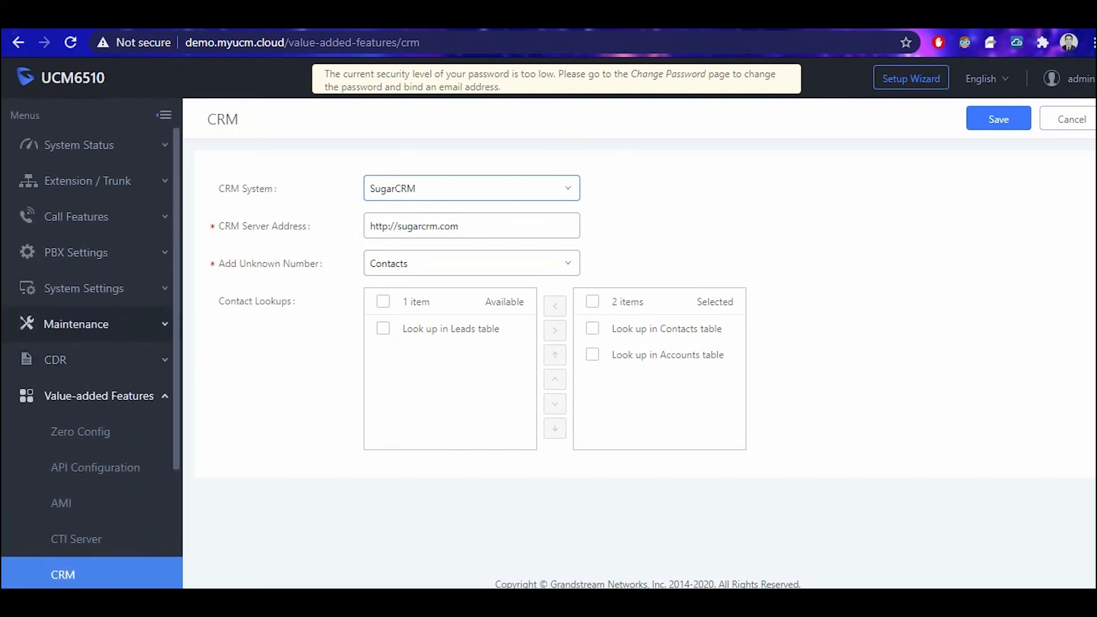
click(99, 395)
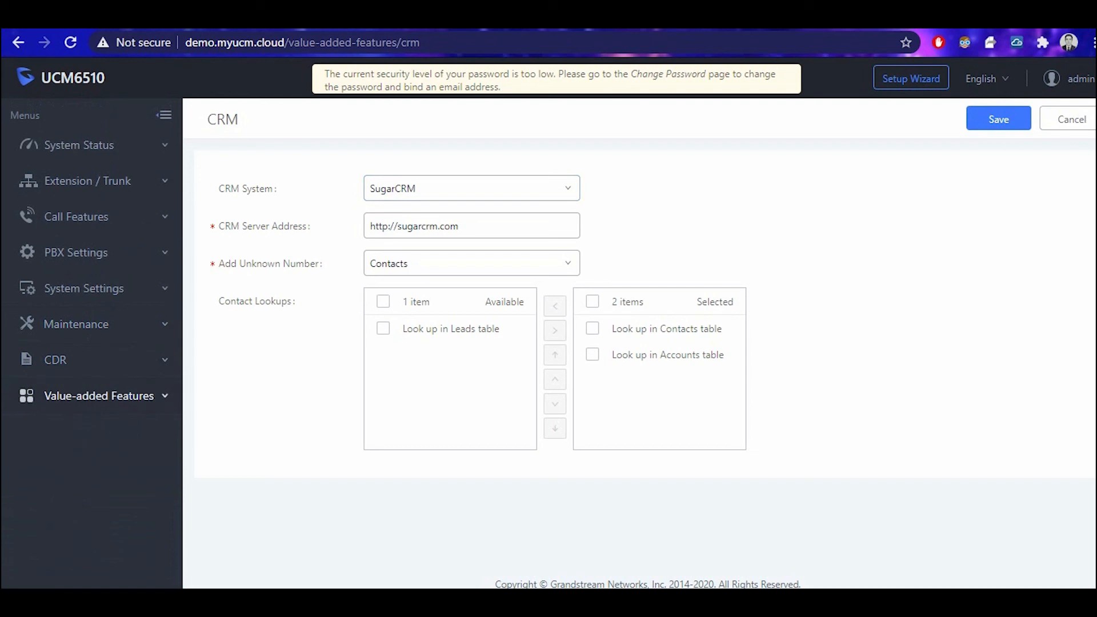